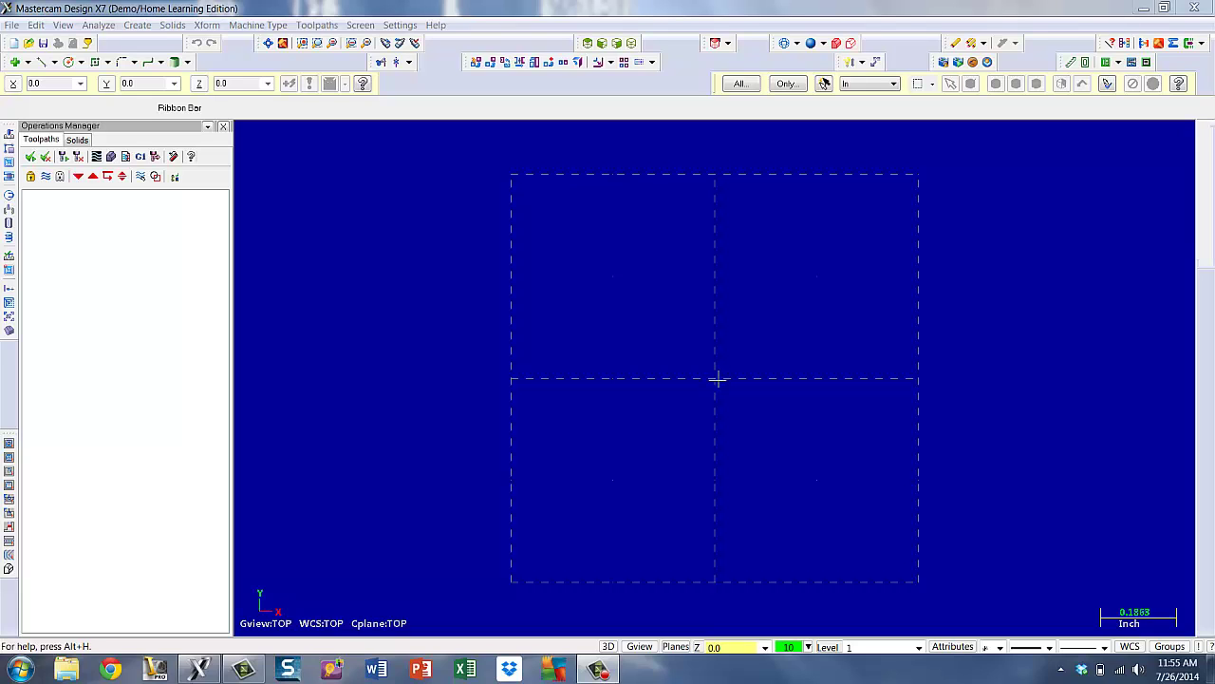
Create a rectangle 5.0 in wide and 3.0 in high with its first corner at the origin.
mouse_move(717, 376)
middle_down()
mouse_move(564, 380)
mouse_move(832, 399)
mouse_move(835, 382)
mouse_move(588, 388)
mouse_move(534, 374)
middle_up()
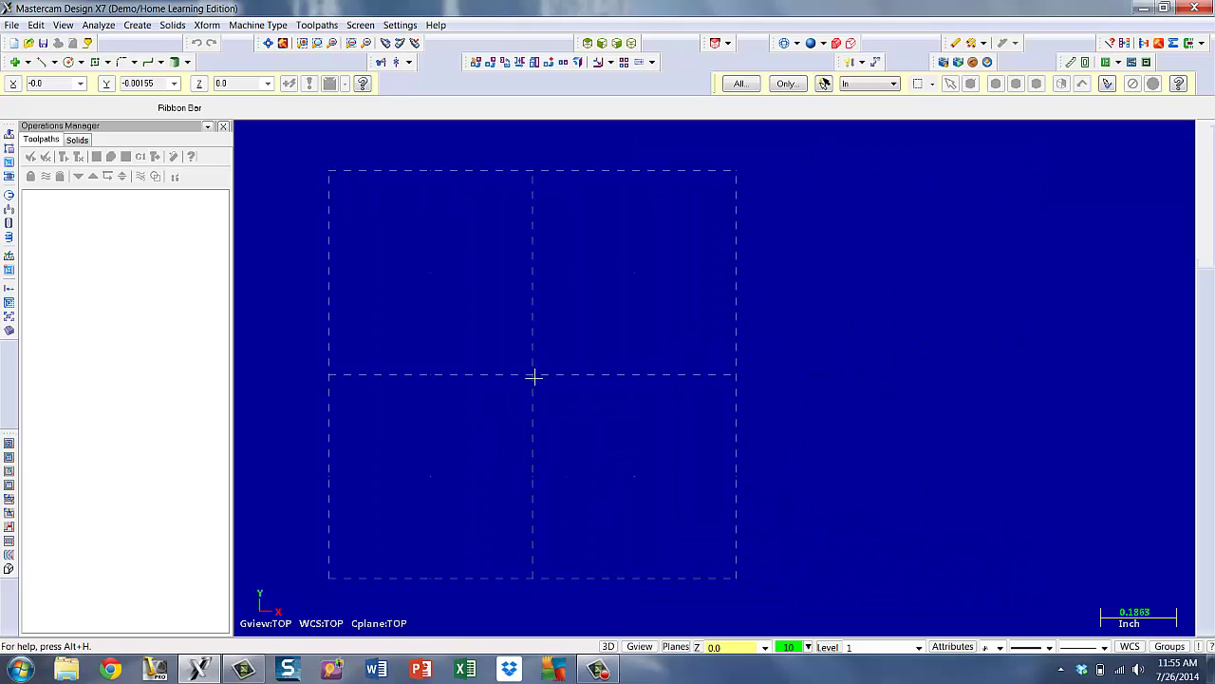
scroll(534, 378, down, 4)
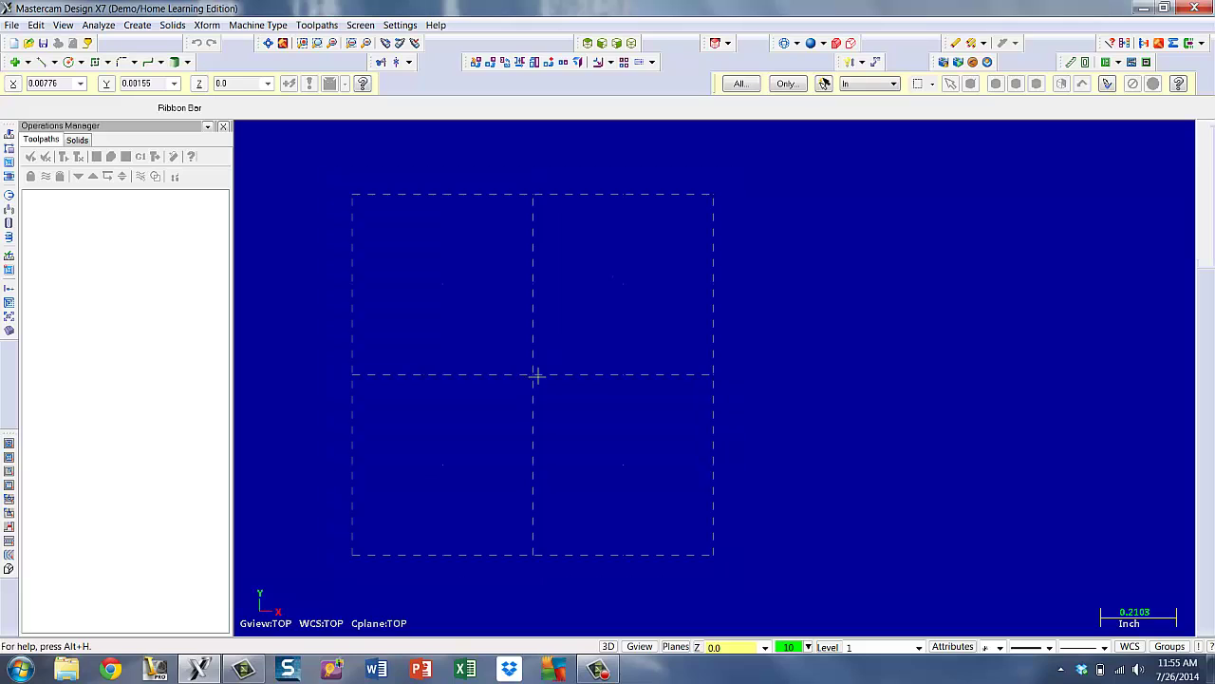
scroll(537, 379, up, 4)
scroll(538, 379, down, 3)
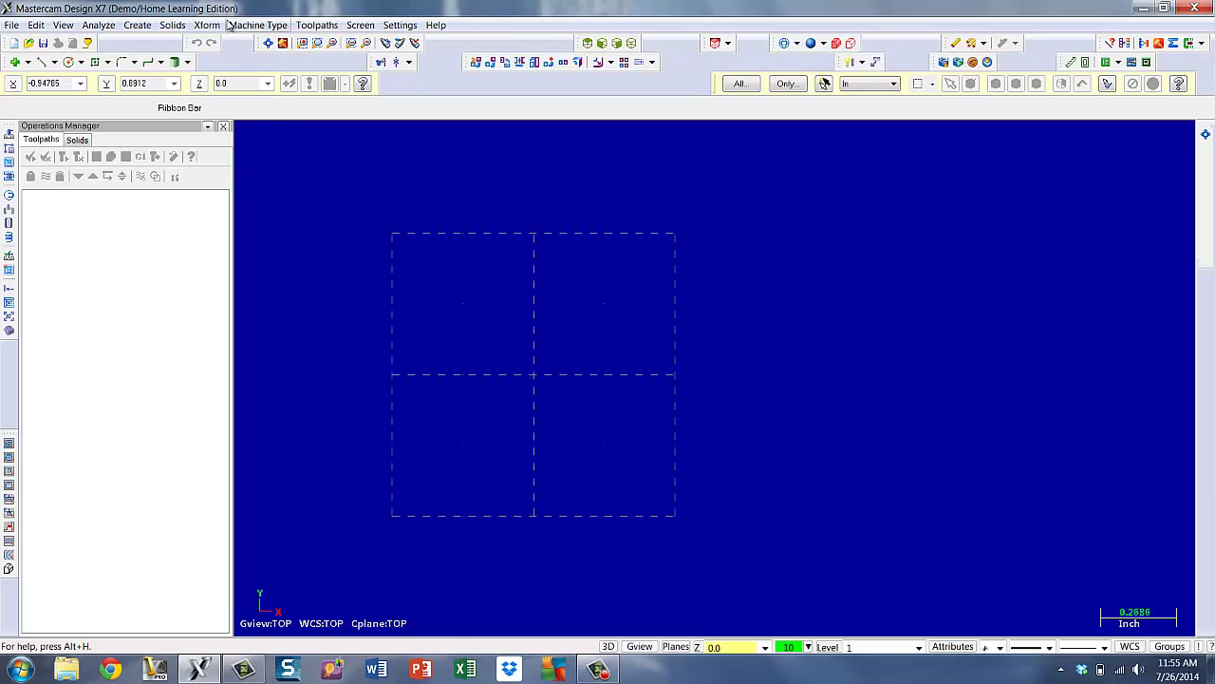
click(137, 24)
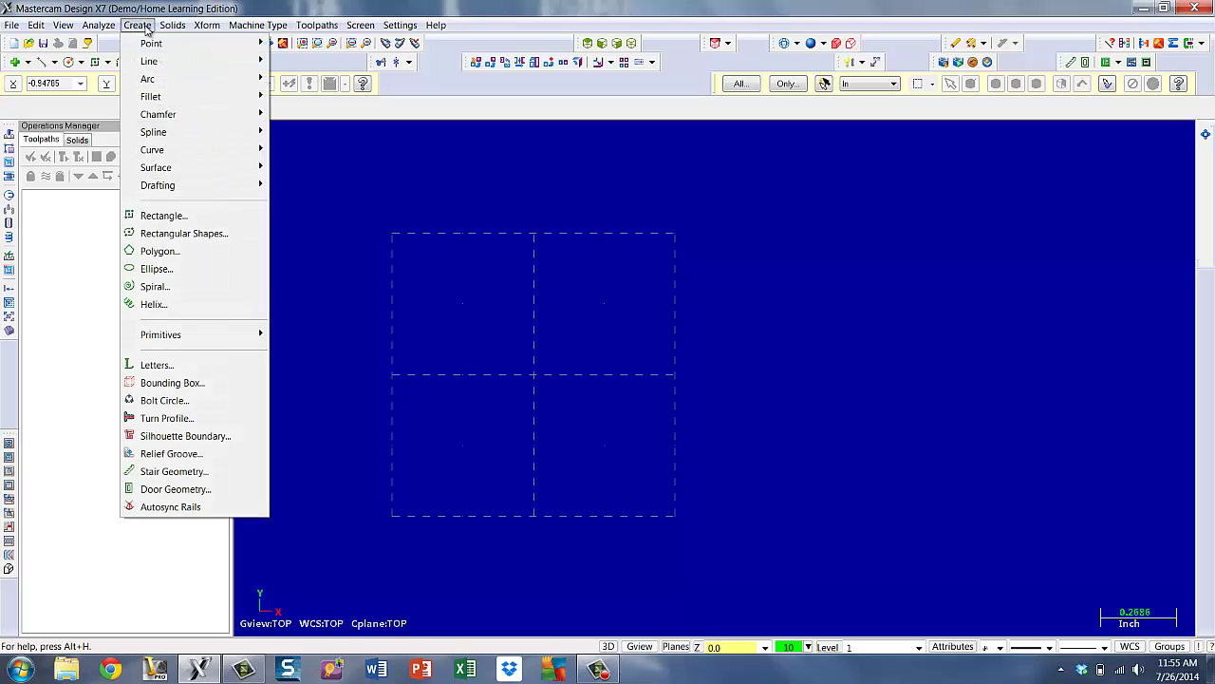
click(154, 217)
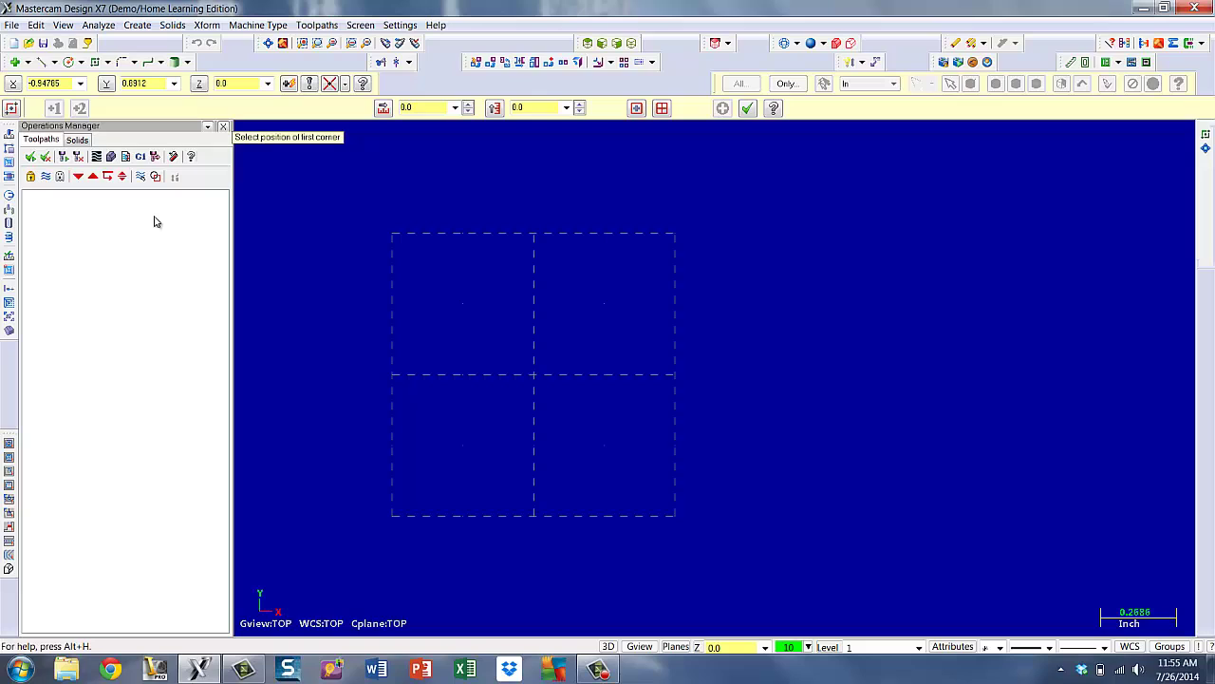
click(383, 108)
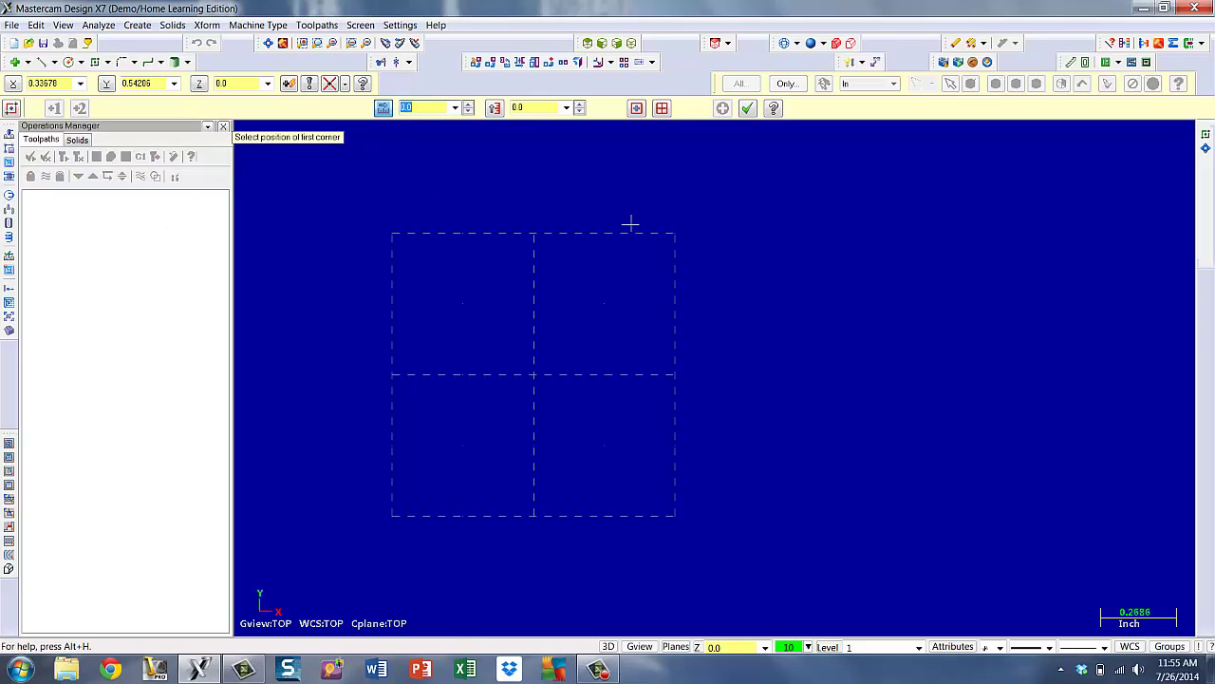
text(5.0)
click(495, 108)
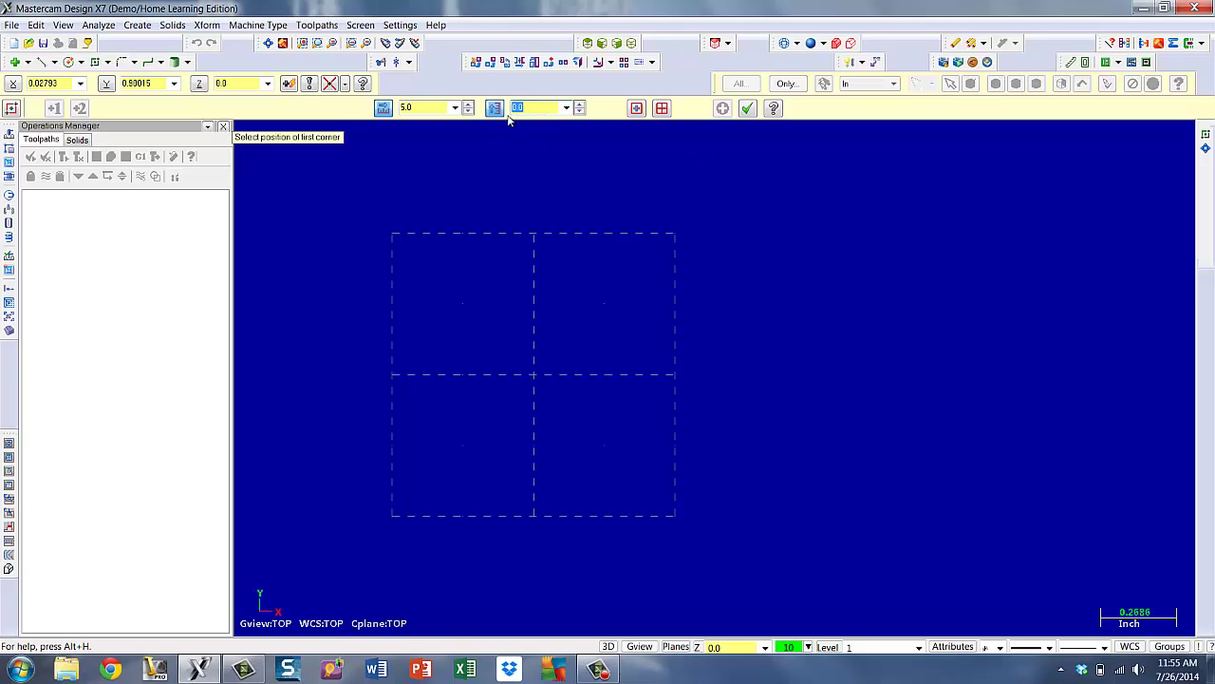
text(3)
key(Return)
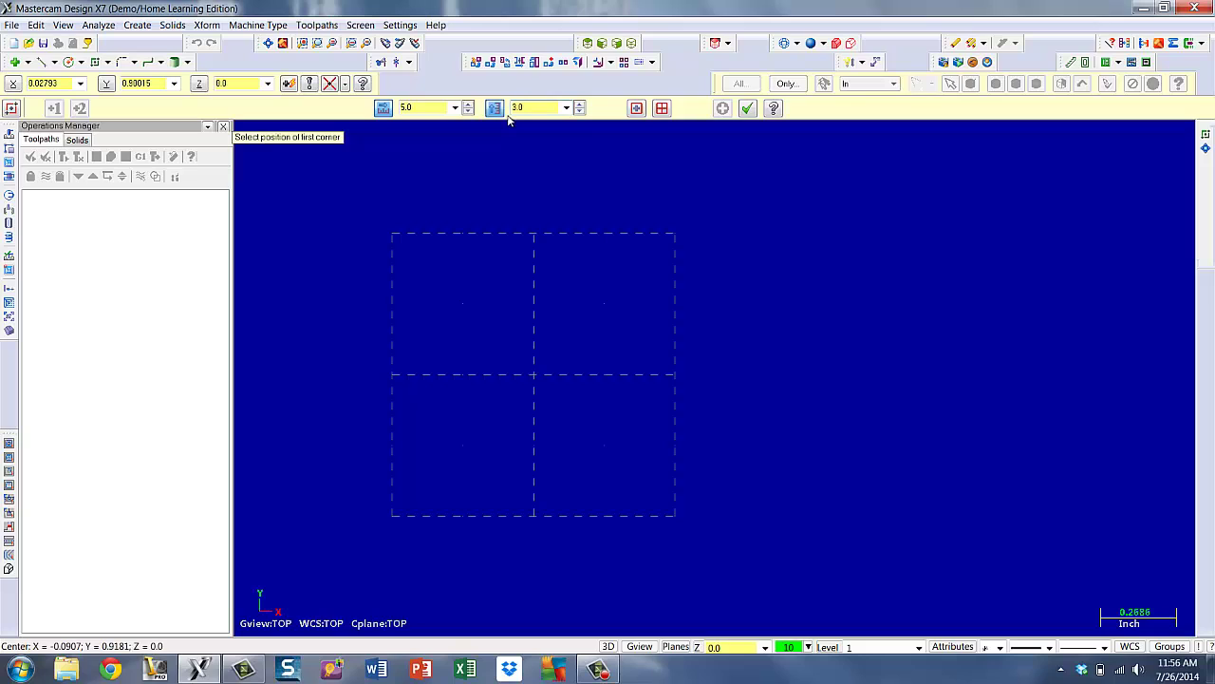
click(534, 375)
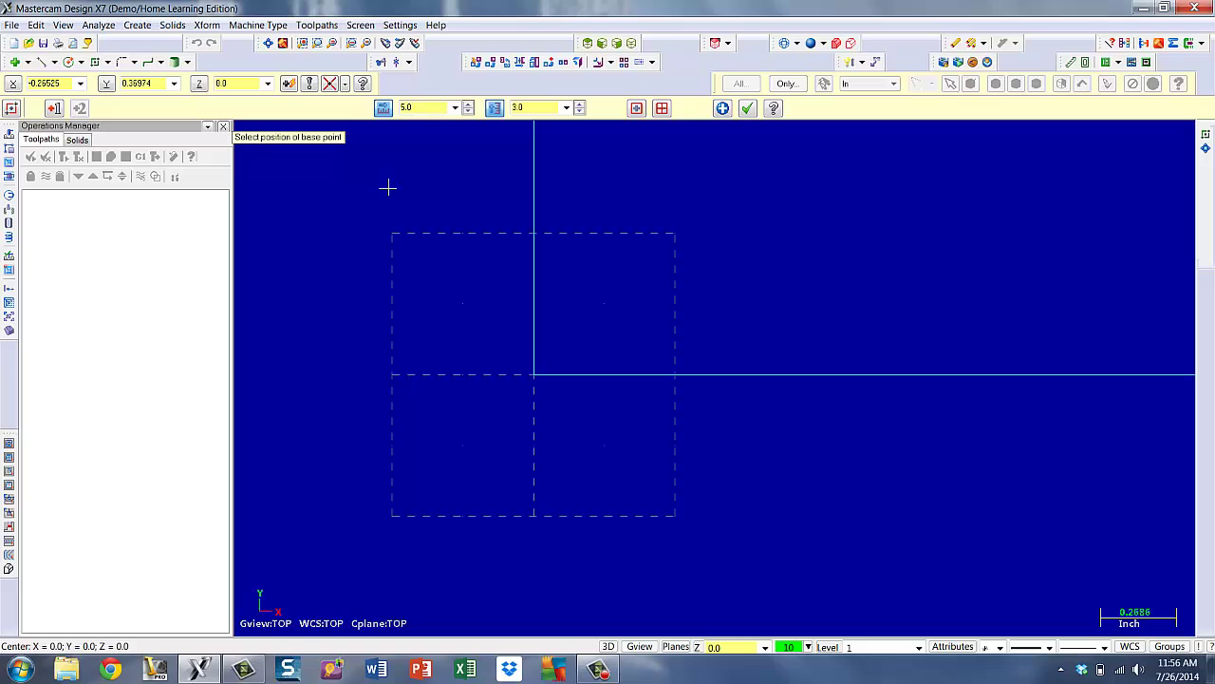
Create a line parallel to the rectangle's top edge, offset 0.75 in downward into the rectangle.
click(268, 44)
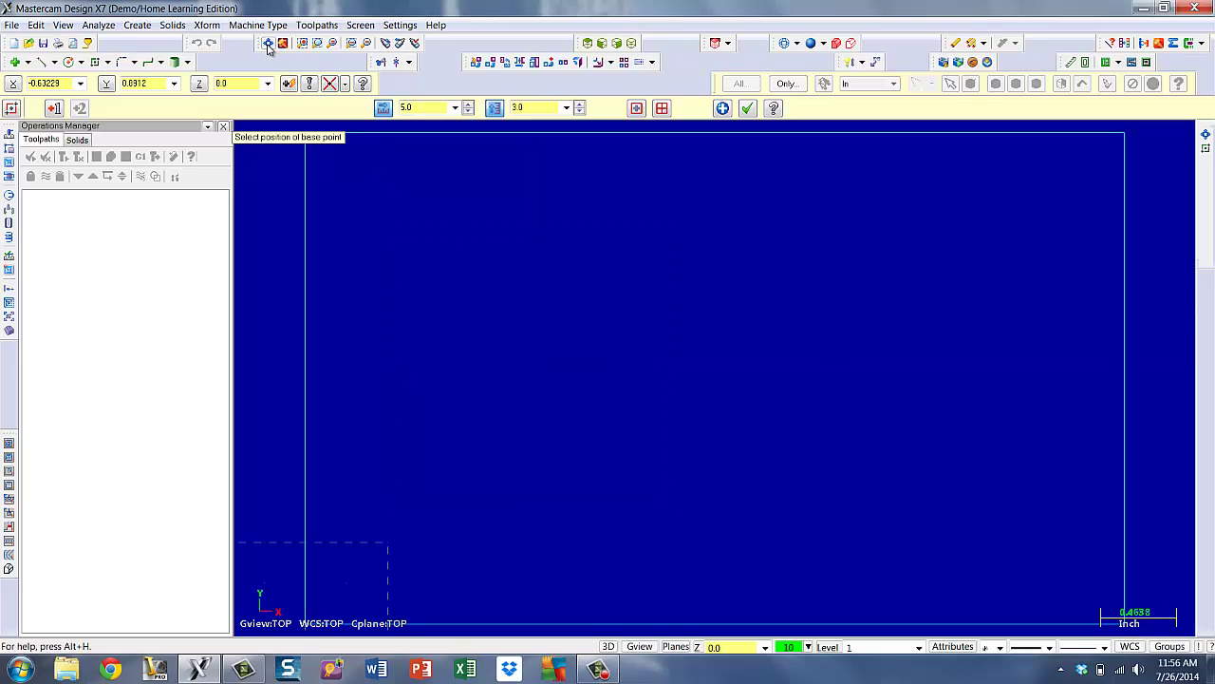
right_click(839, 390)
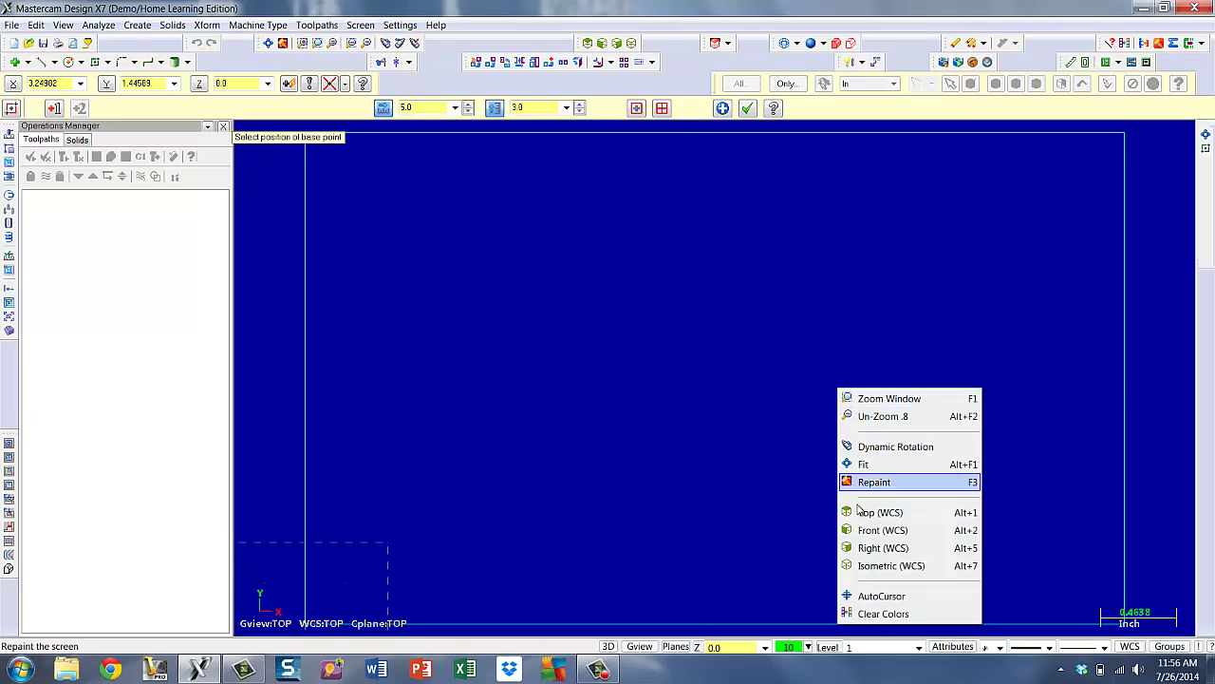
click(875, 418)
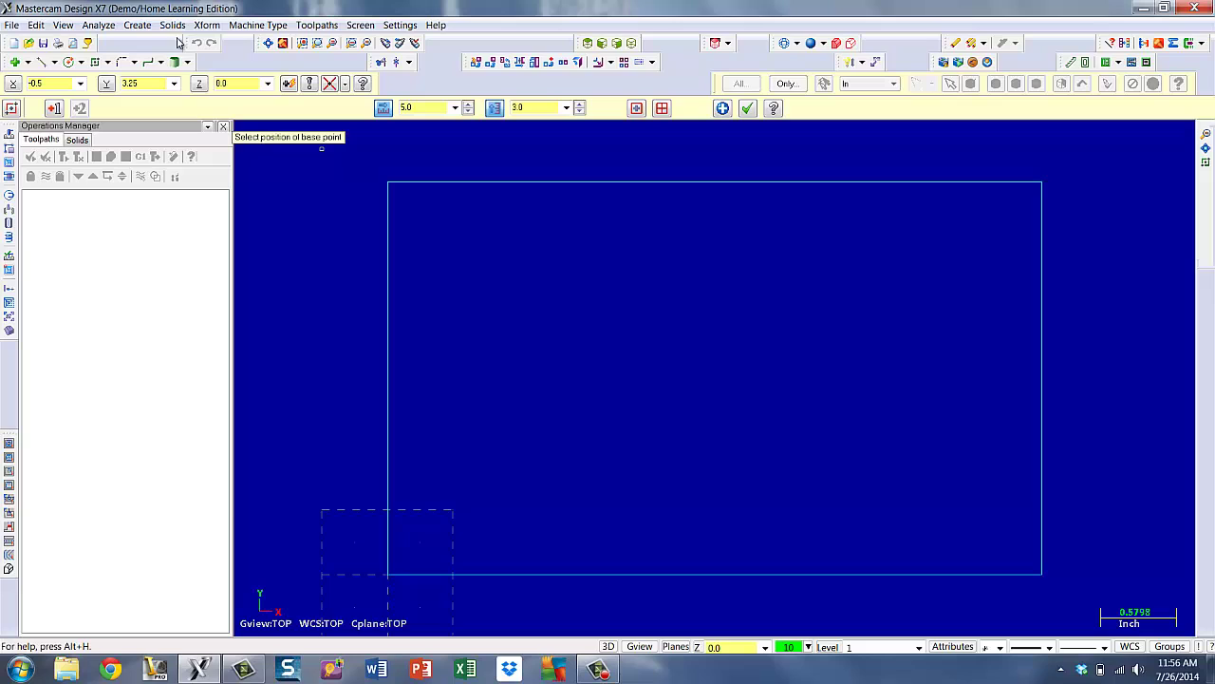
click(138, 24)
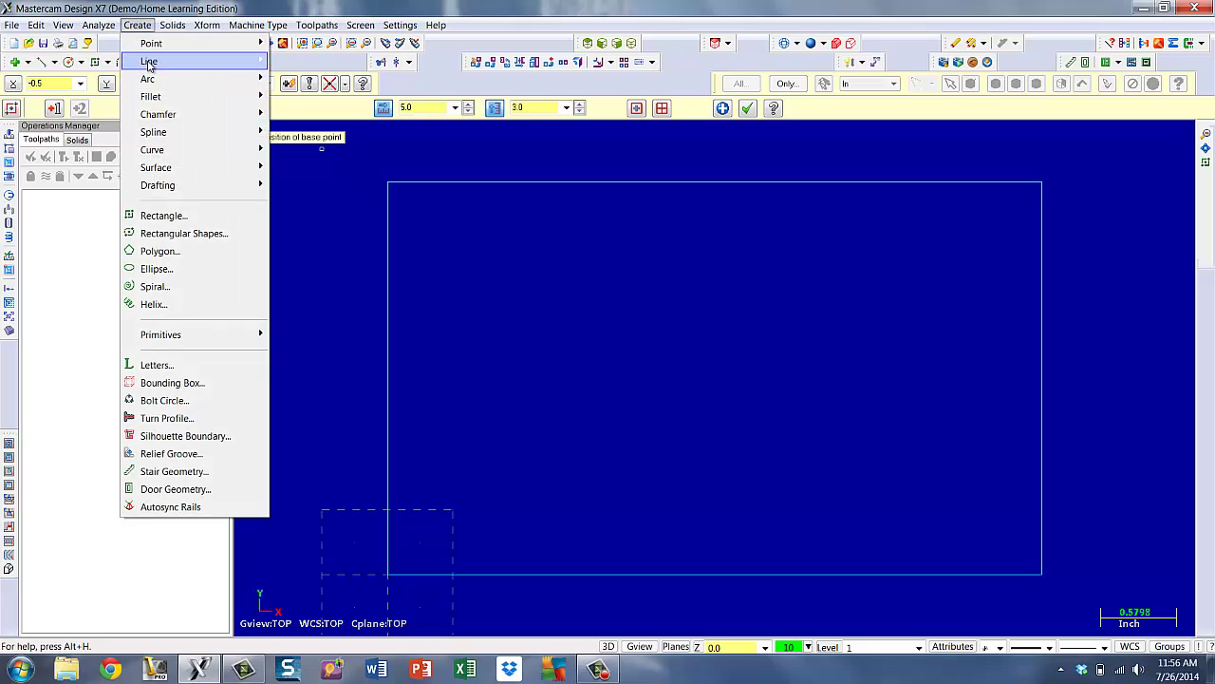
mouse_move(151, 61)
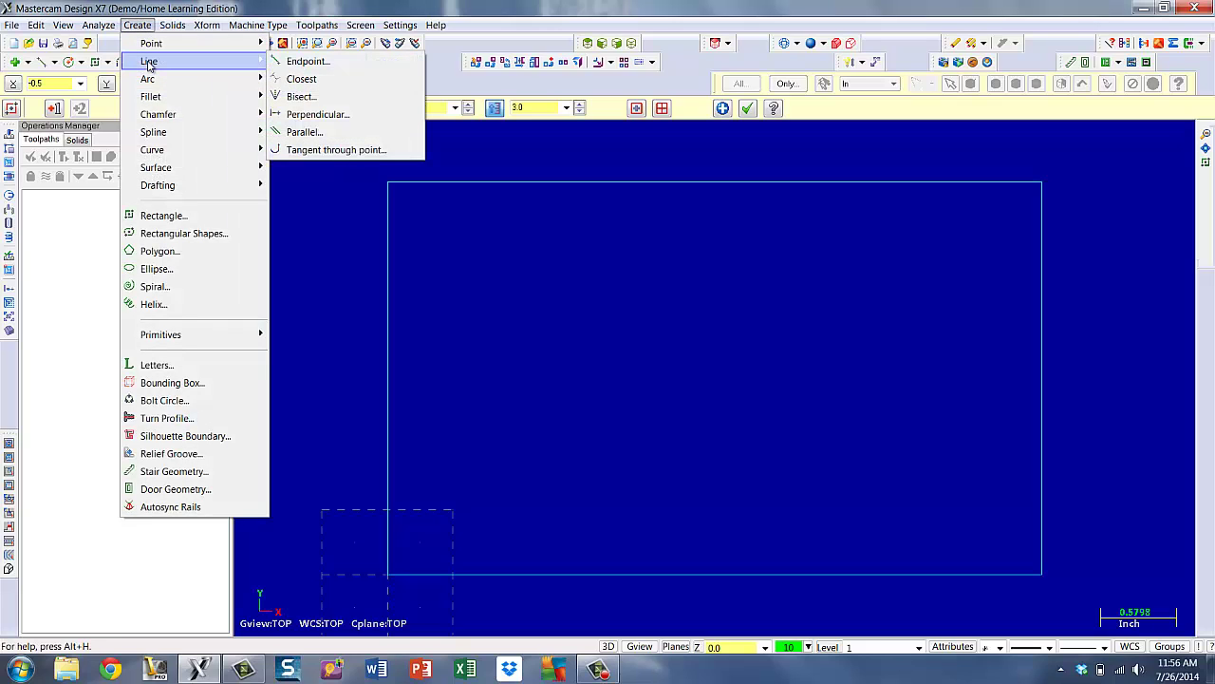
click(304, 133)
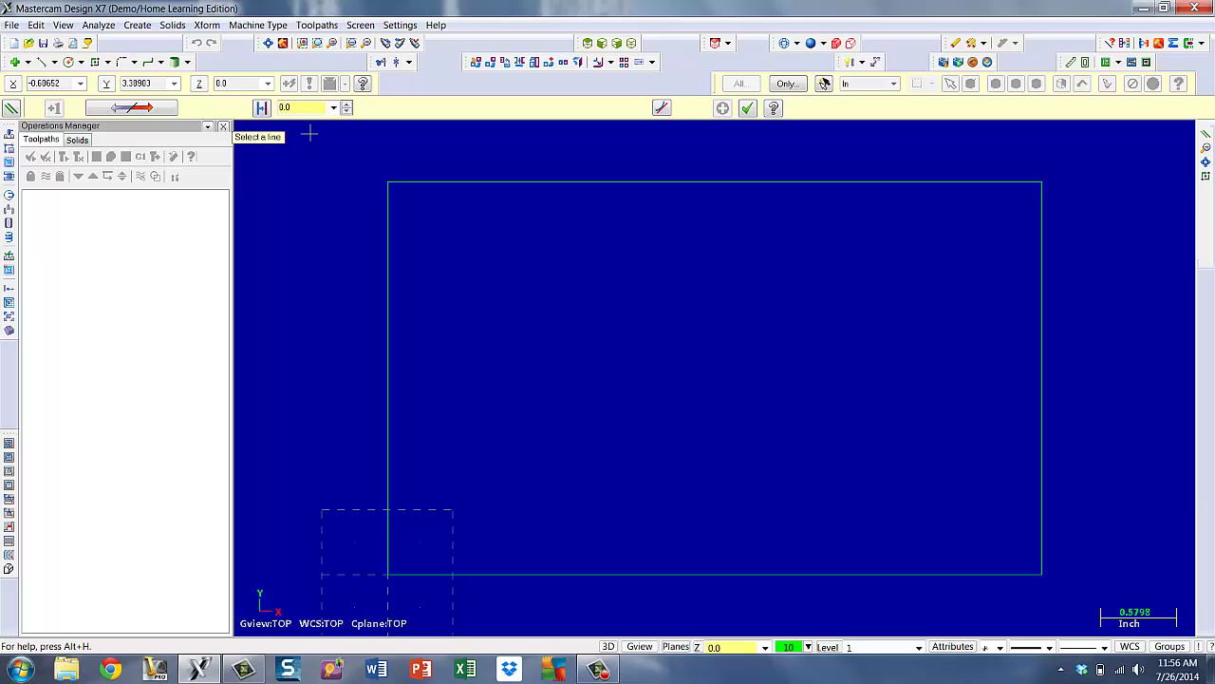
click(262, 107)
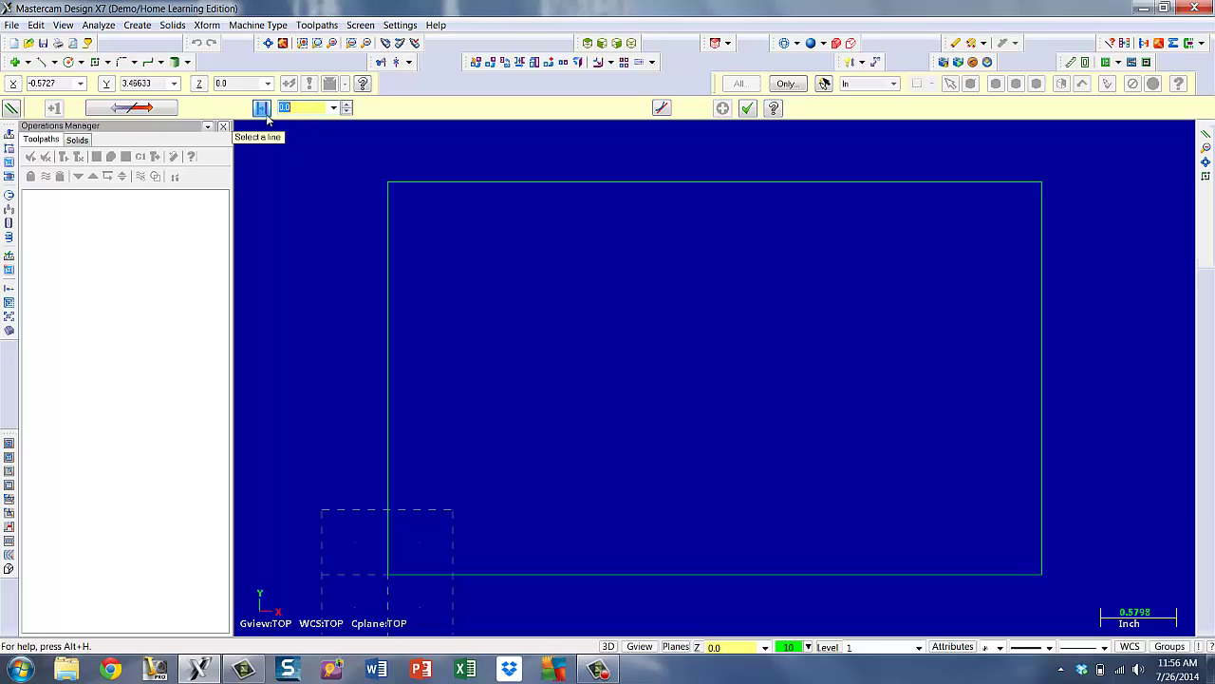
text(-)
text(.75)
key(Return)
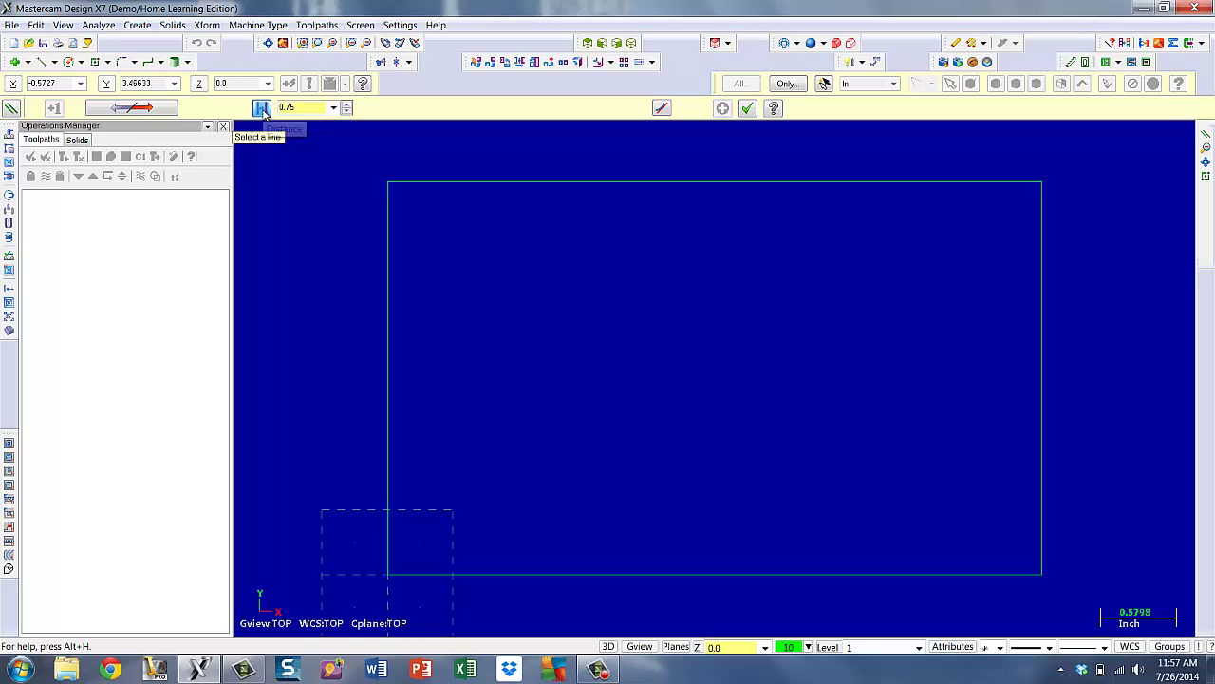
click(262, 108)
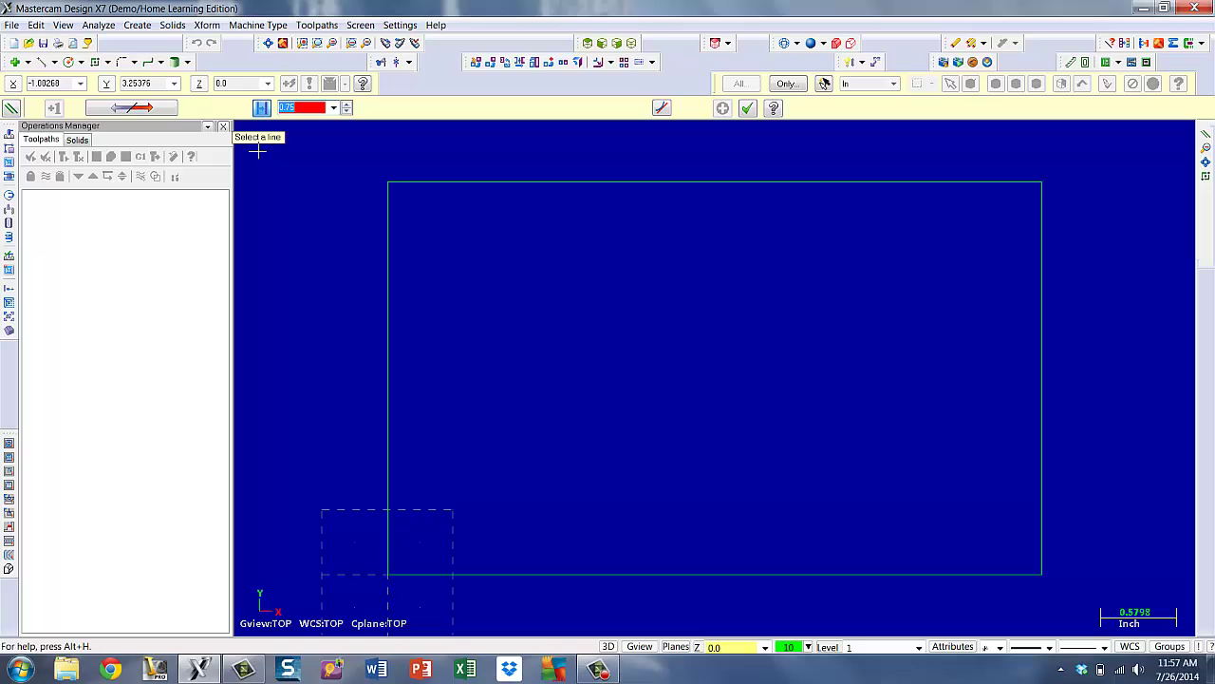
click(498, 182)
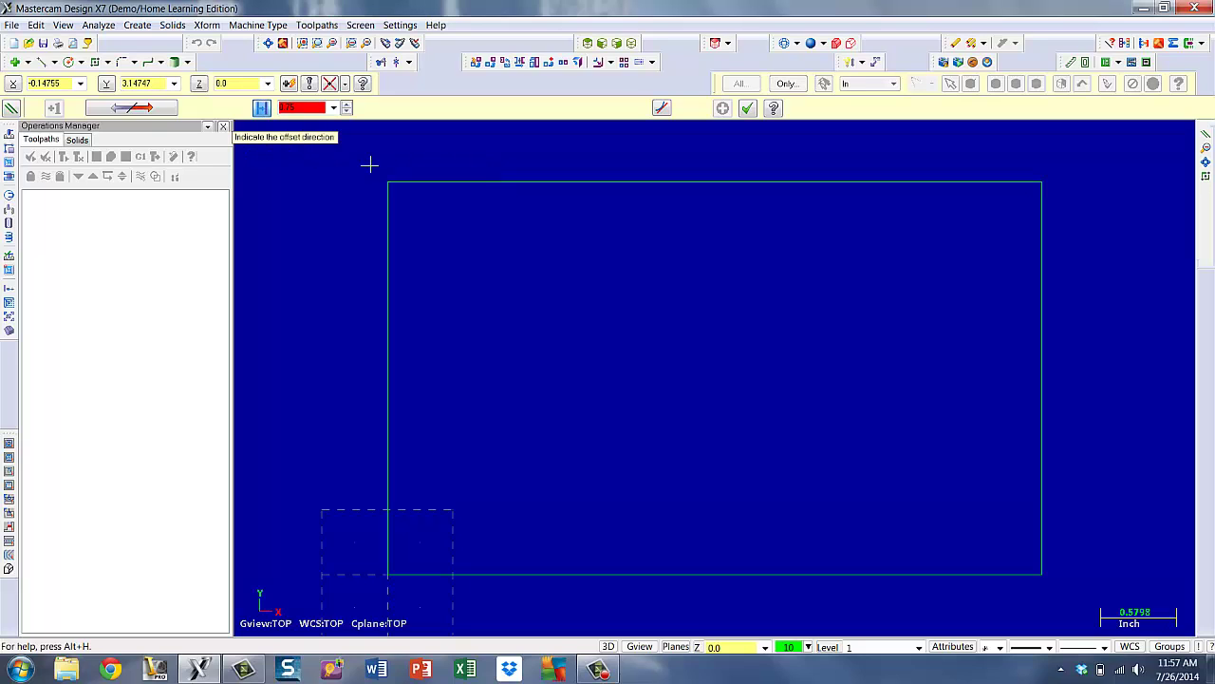
click(485, 230)
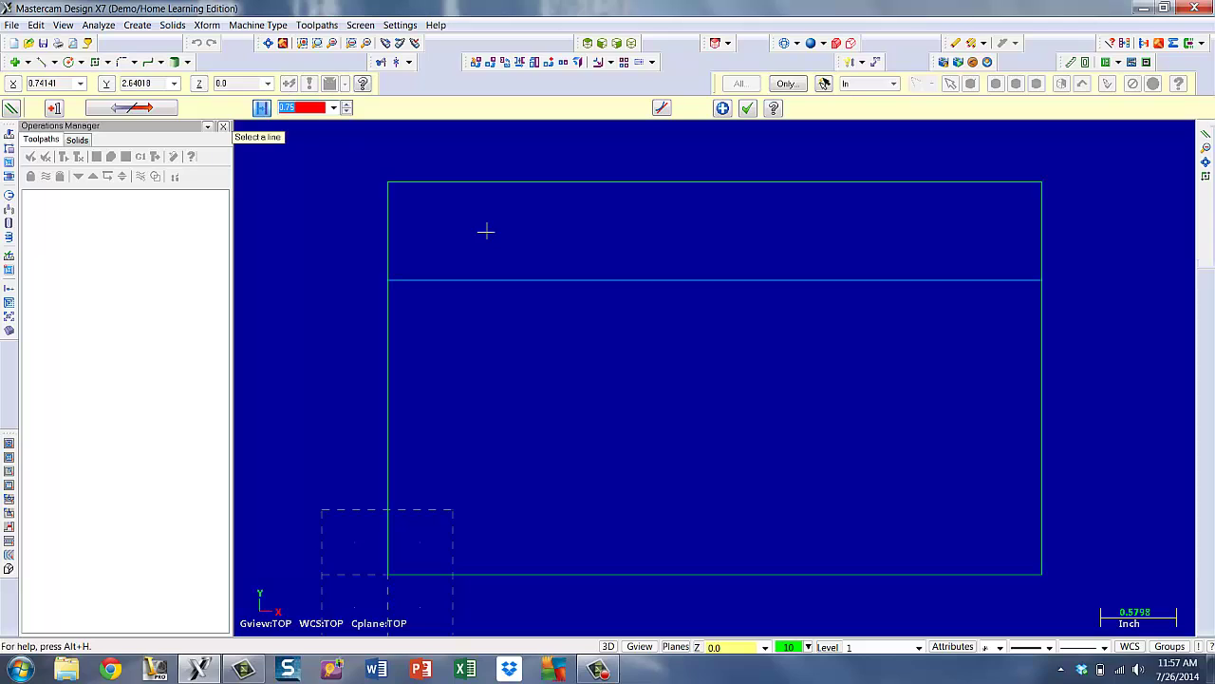
Create a second parallel line 0.75 in above the rectangle's bottom edge and finish the Parallel line command.
click(570, 573)
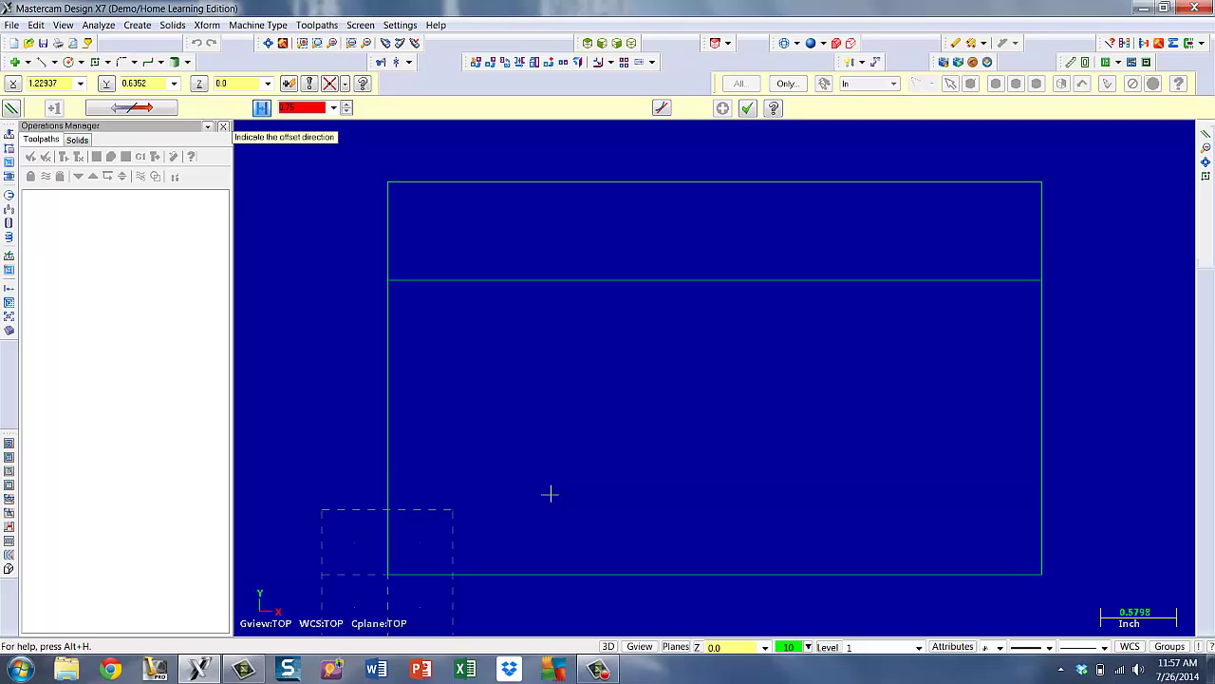
click(550, 494)
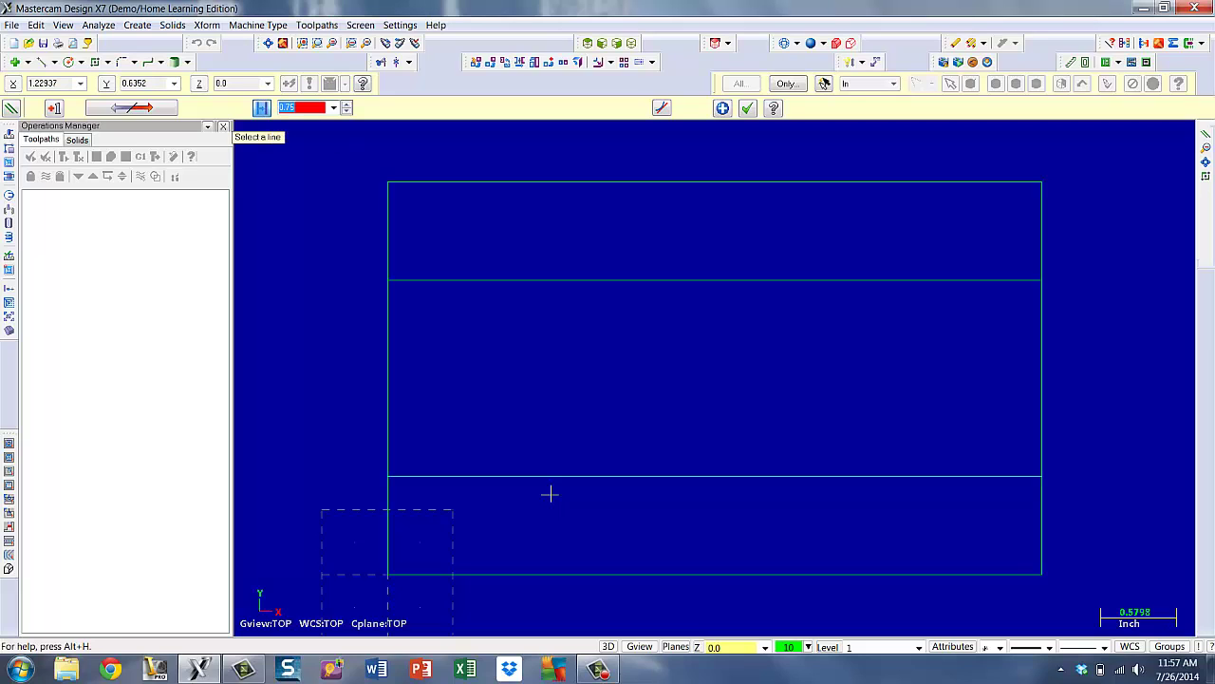
click(723, 110)
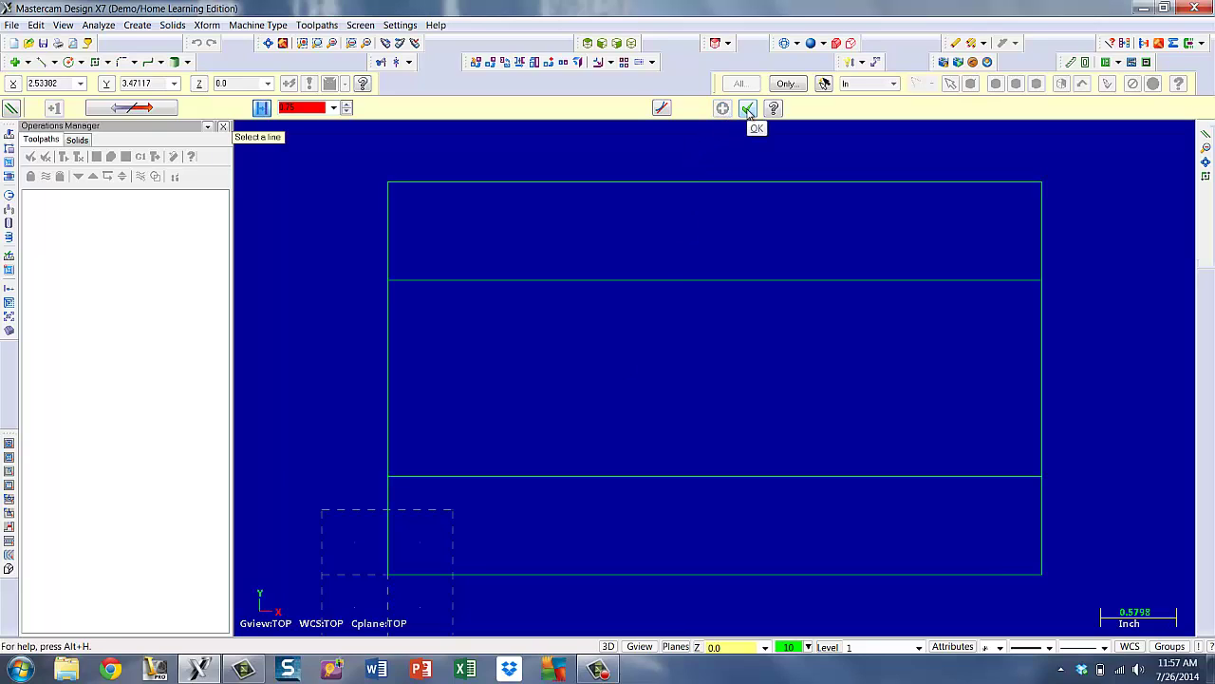
click(748, 109)
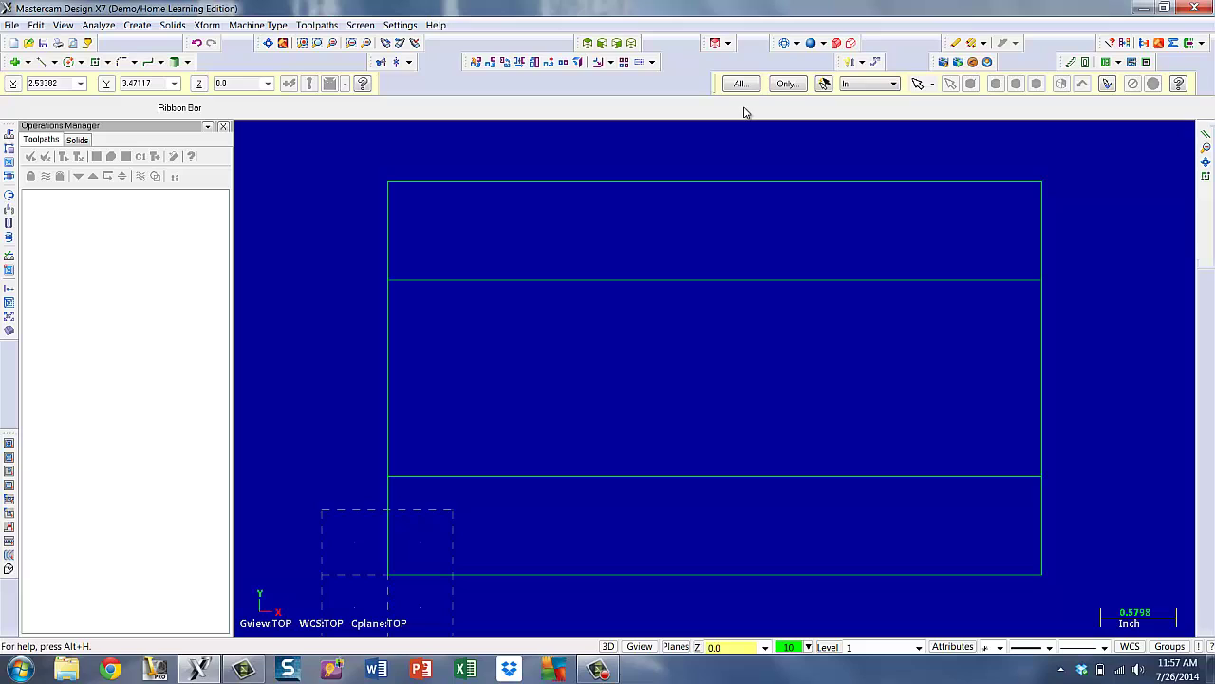
Create a center-point circle of 0.3125 in diameter centered at X 1, Y .375 in the lower band of the rectangle.
click(138, 24)
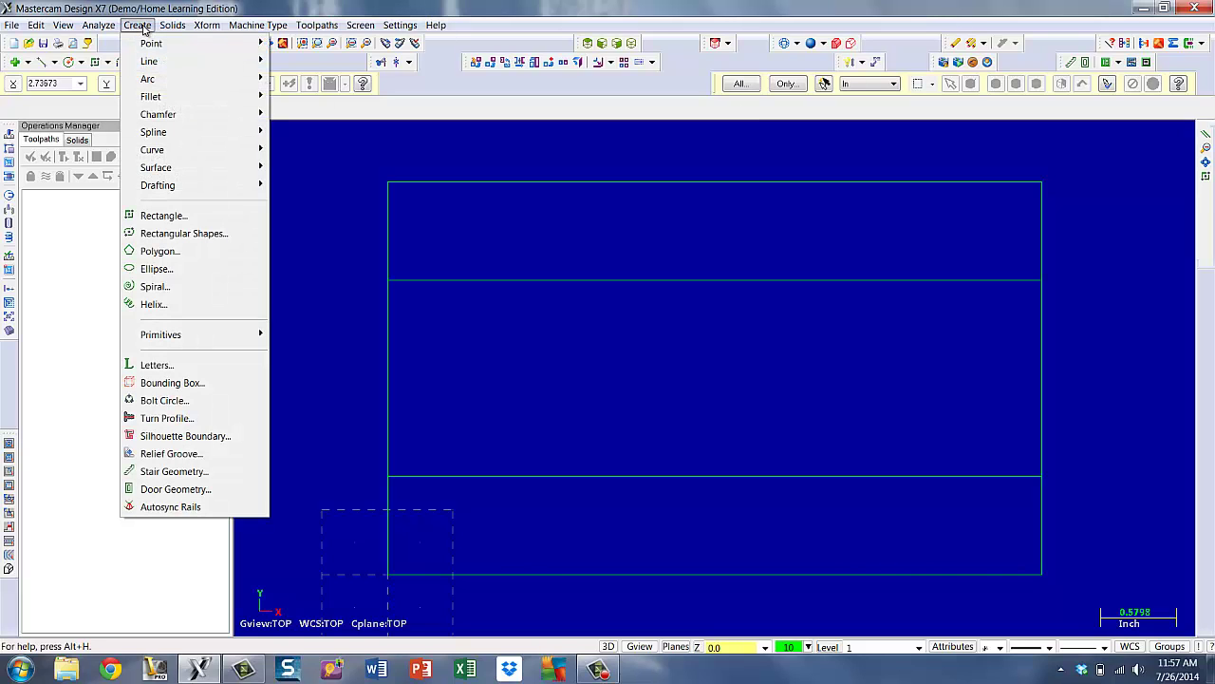
mouse_move(152, 80)
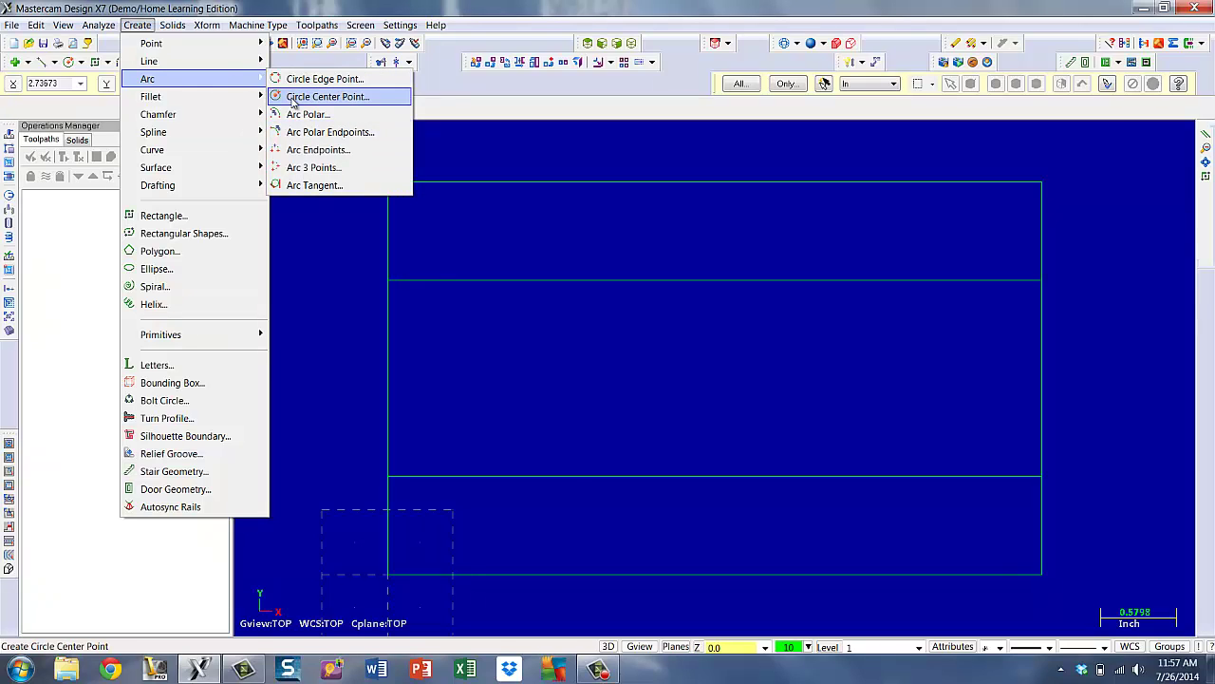
click(293, 96)
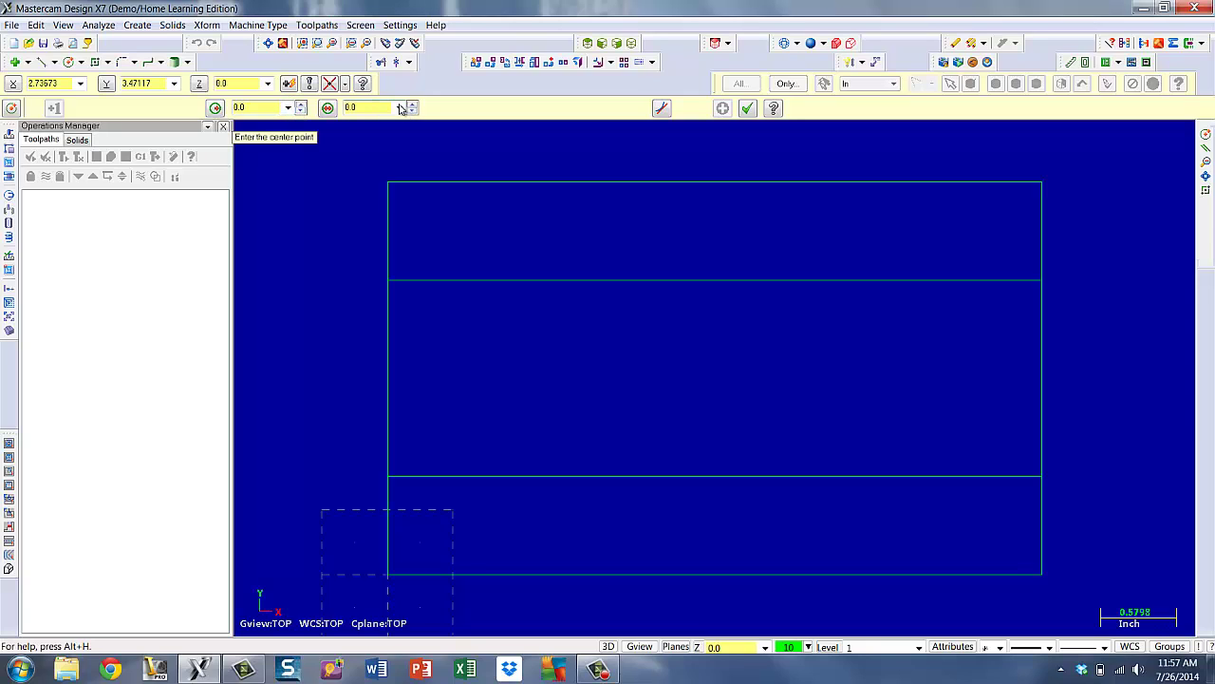
click(352, 108)
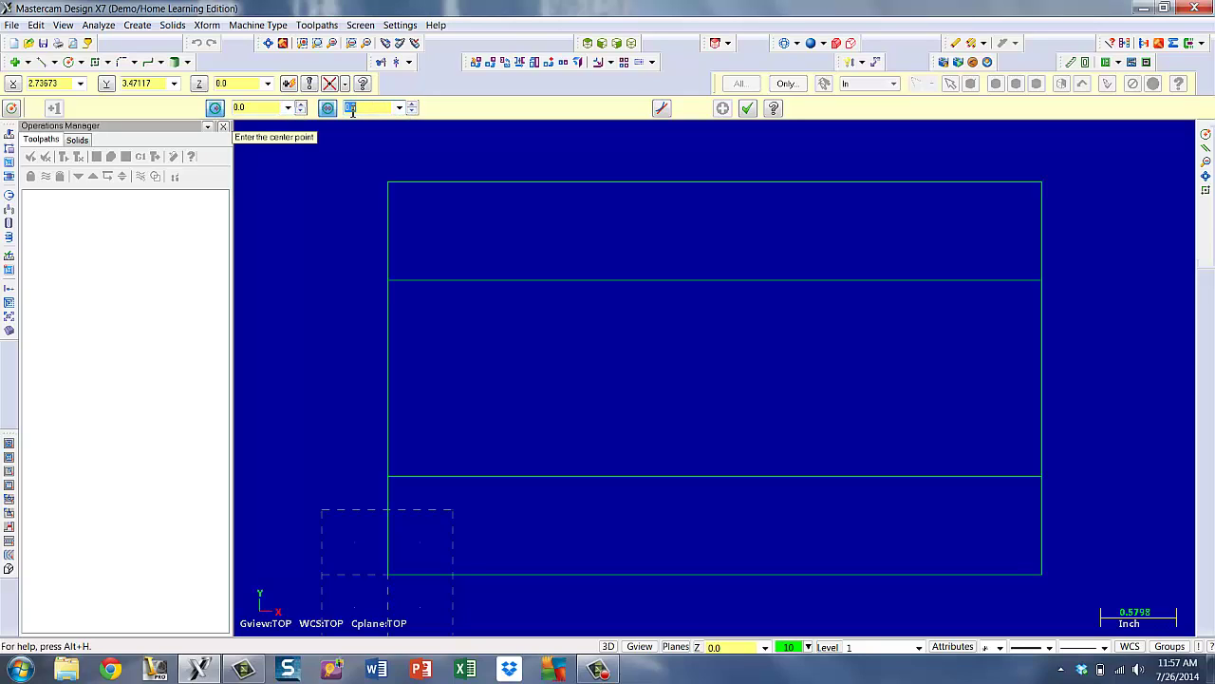
key(BackSpace)
text(3.2)
text(5)
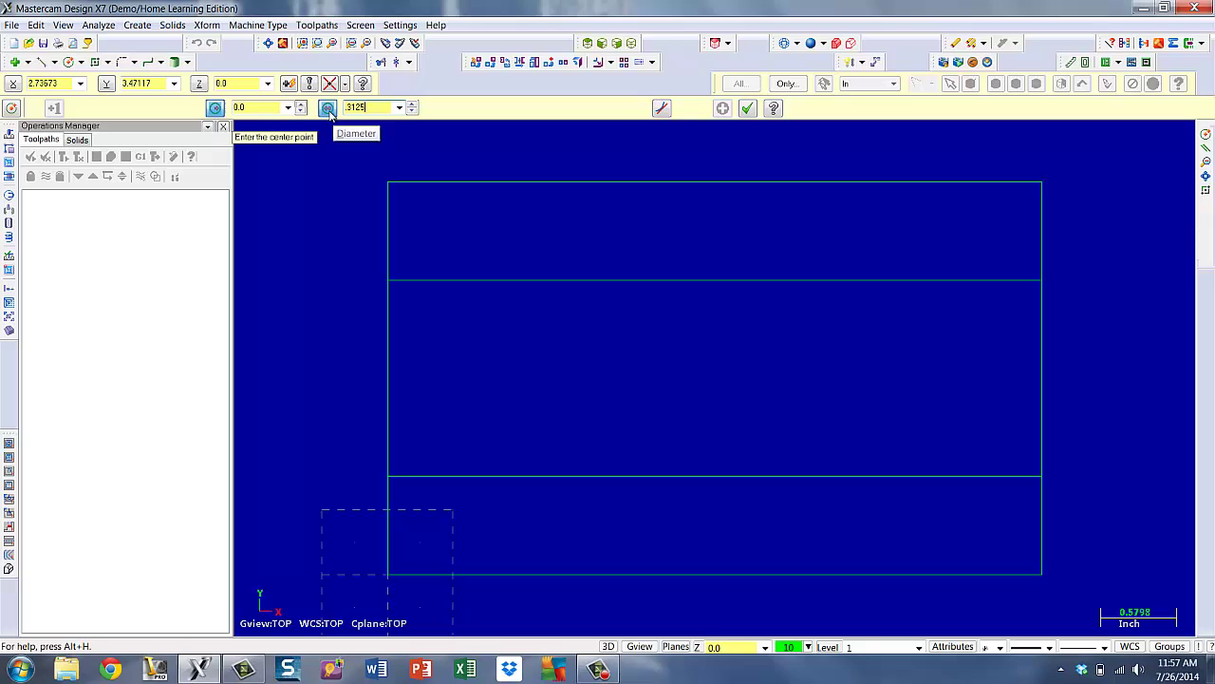
click(328, 108)
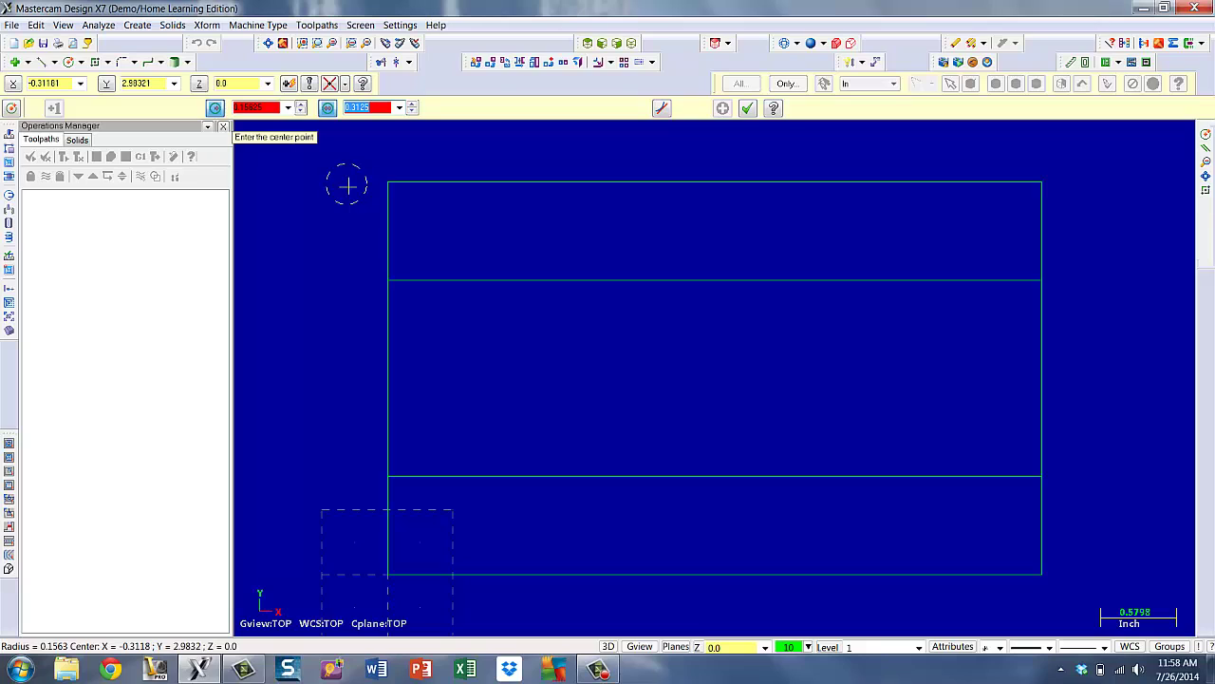
click(289, 85)
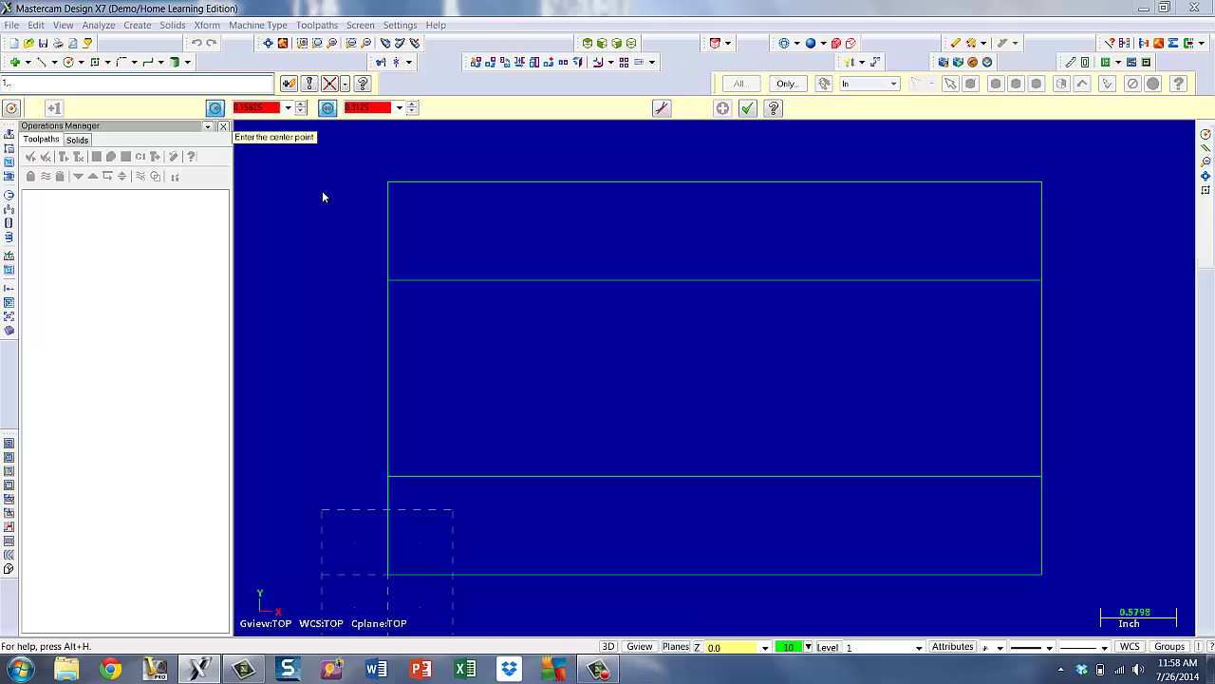
text(375)
key(Return)
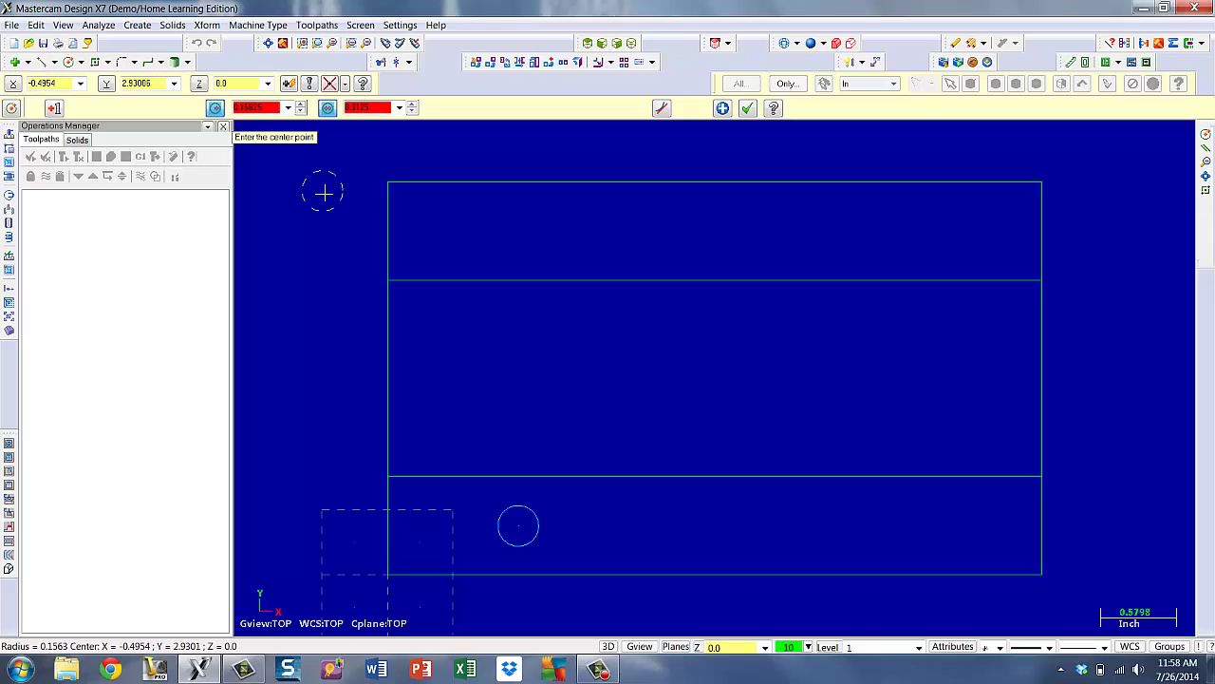
Add a second 0.3125 in diameter circle centered at X 1+3, Y .375 and apply it.
click(289, 84)
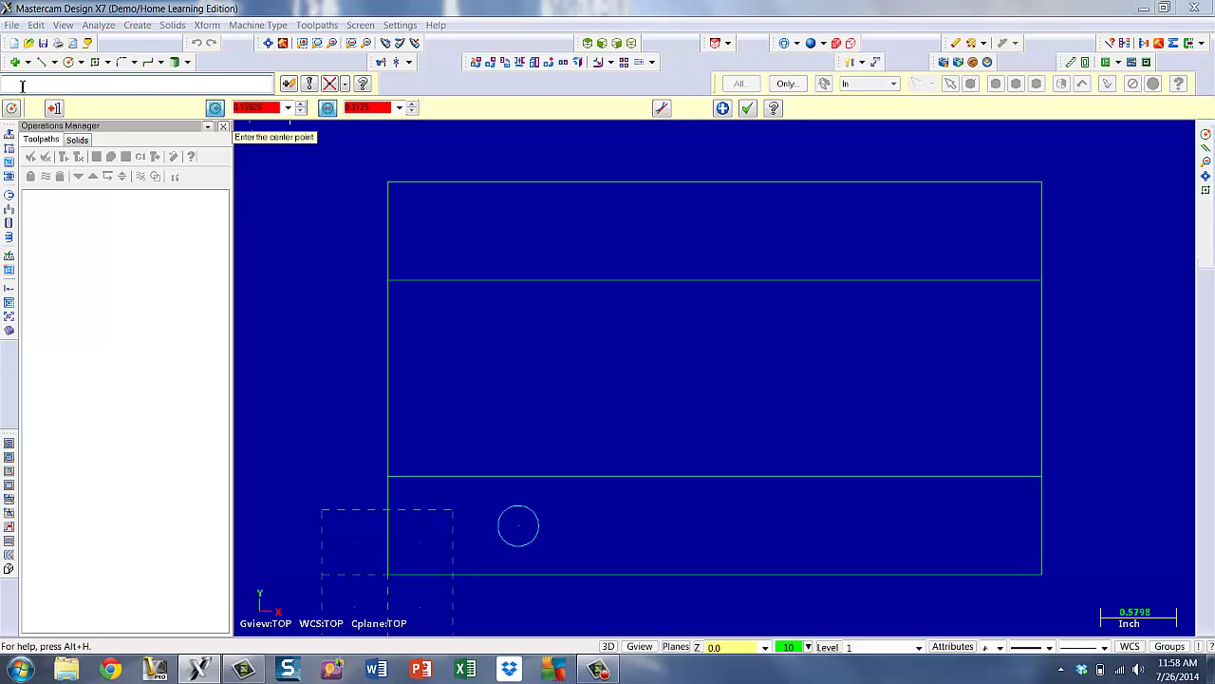
text(1+3)
text(.375)
key(Return)
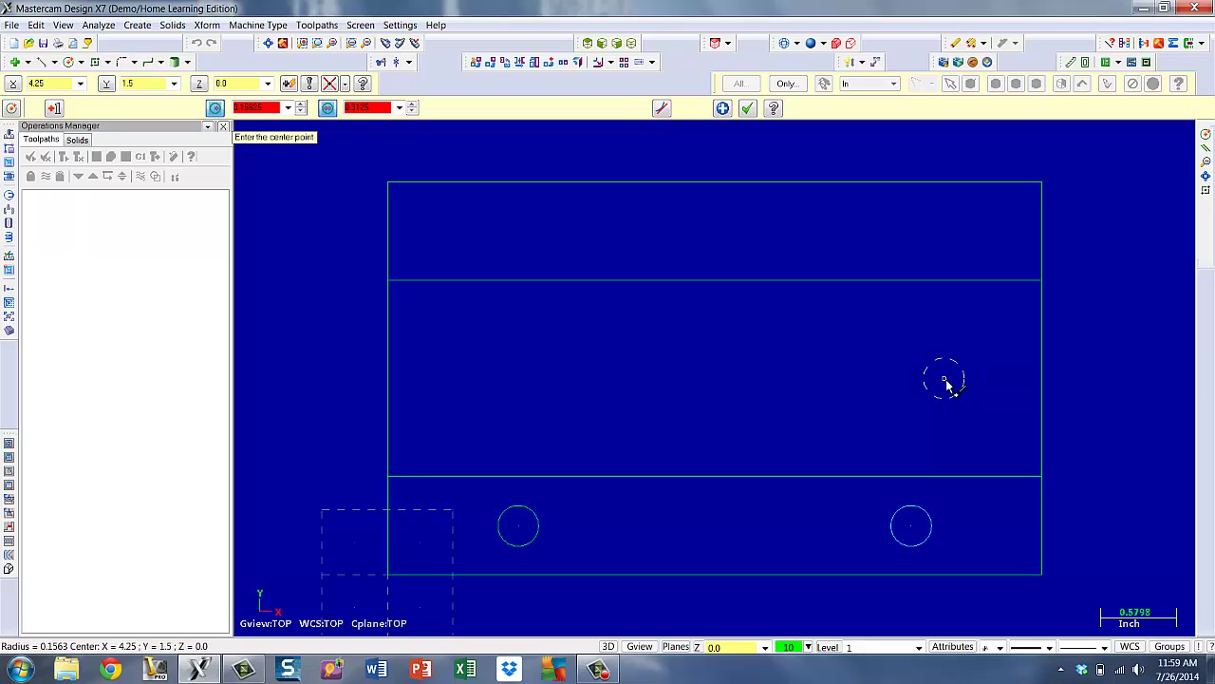
click(723, 110)
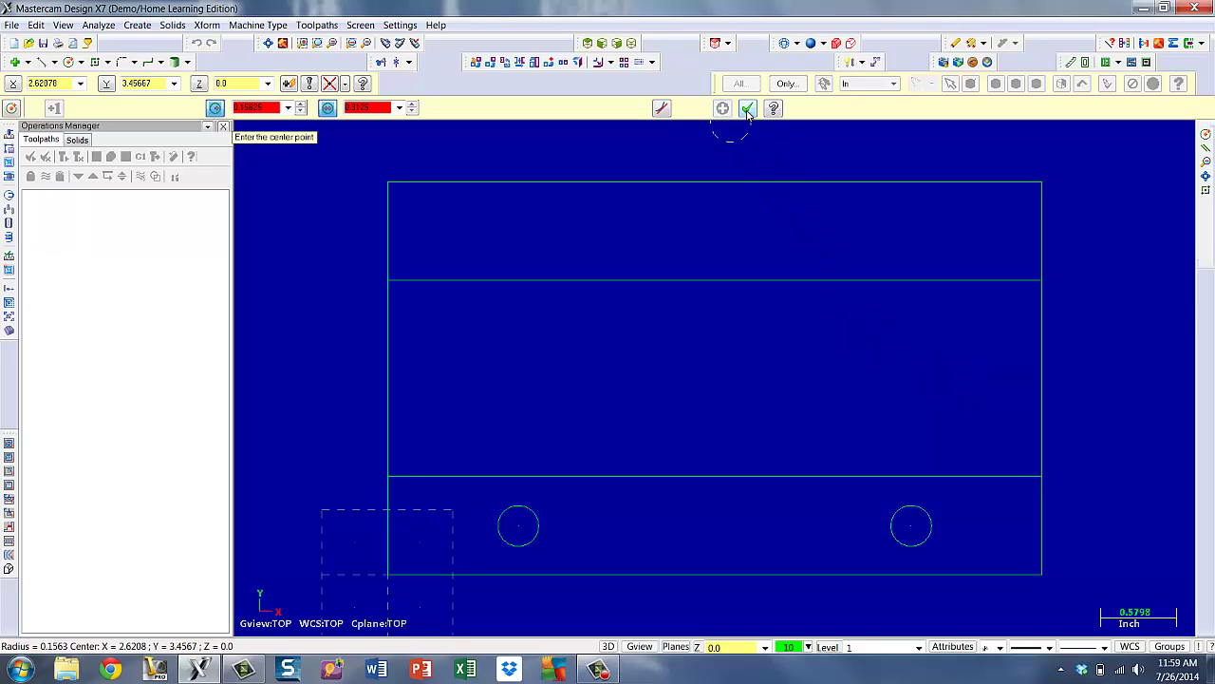
Finish the circle command and translate a copy of the two lower circles by 2.25 in along Y.
click(749, 110)
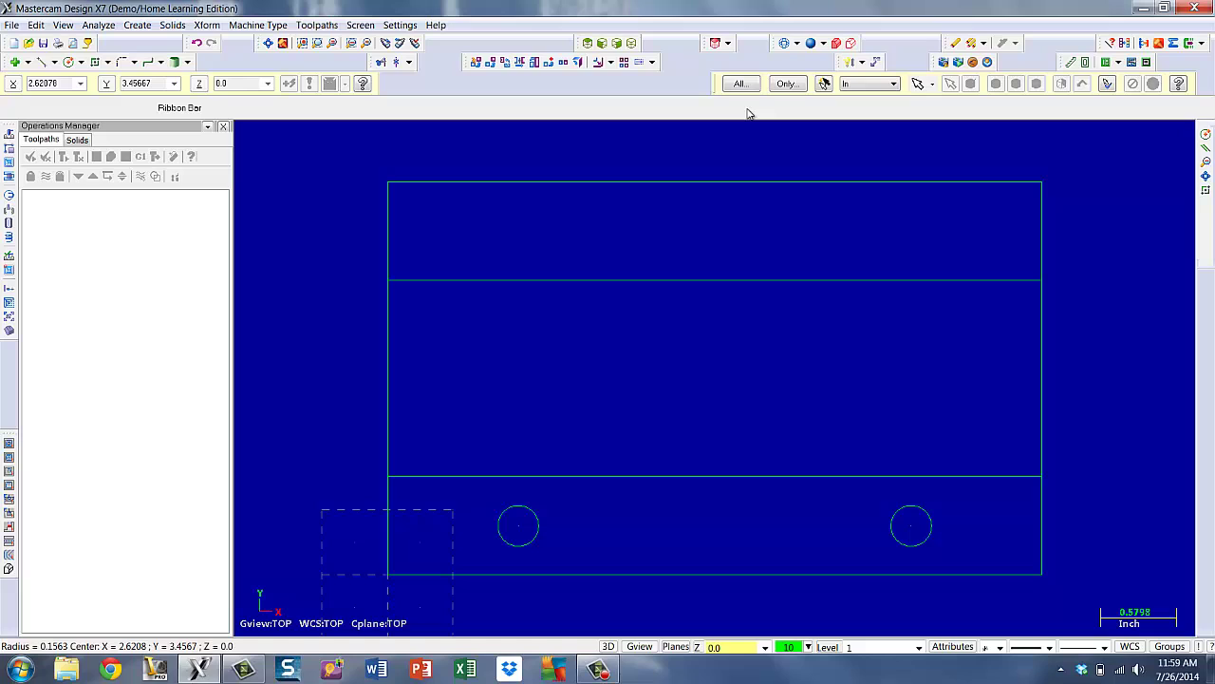
click(206, 26)
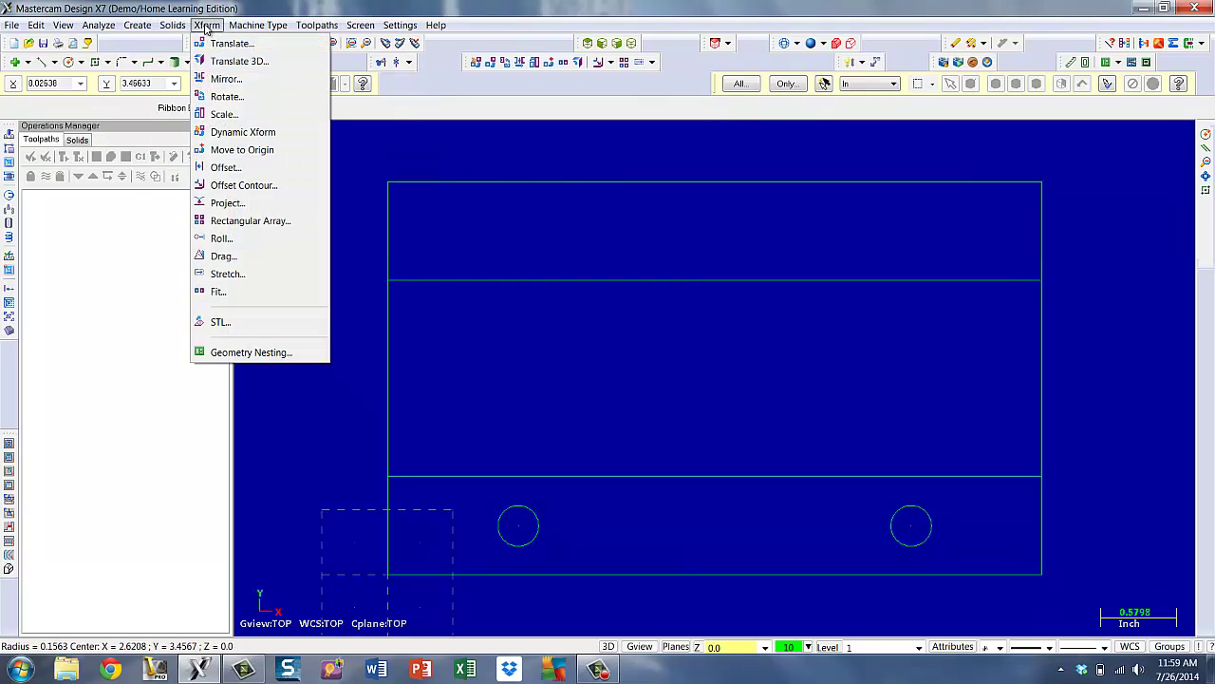
click(216, 45)
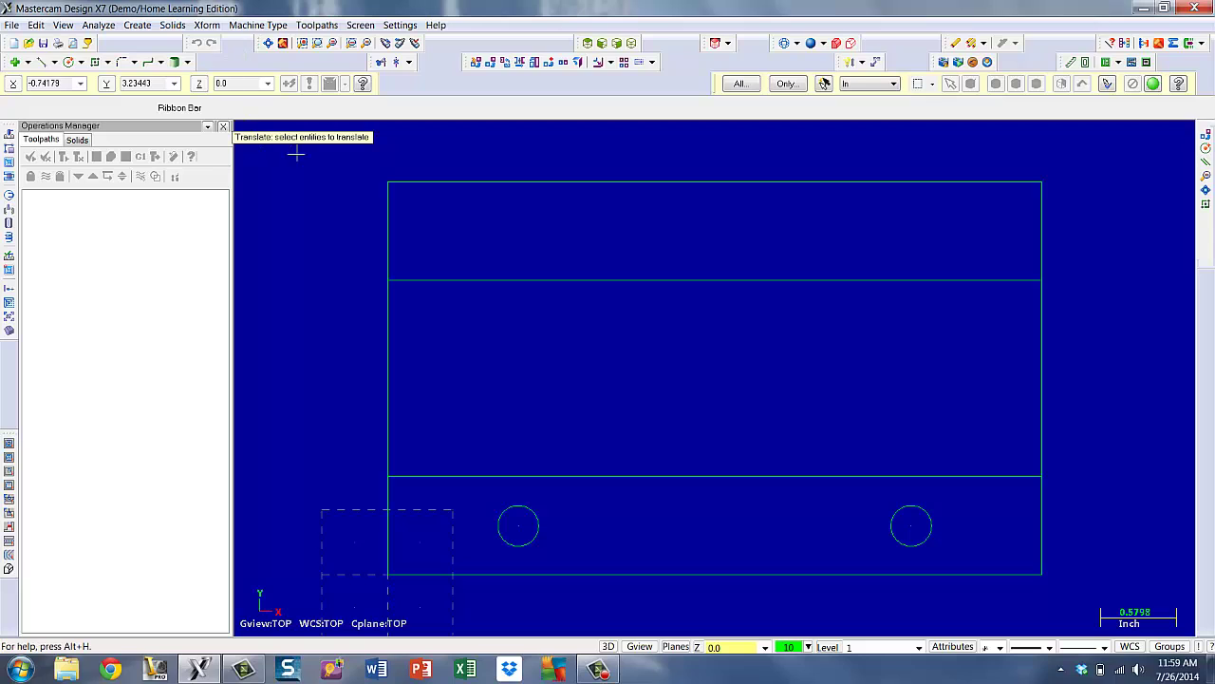
click(517, 548)
click(895, 526)
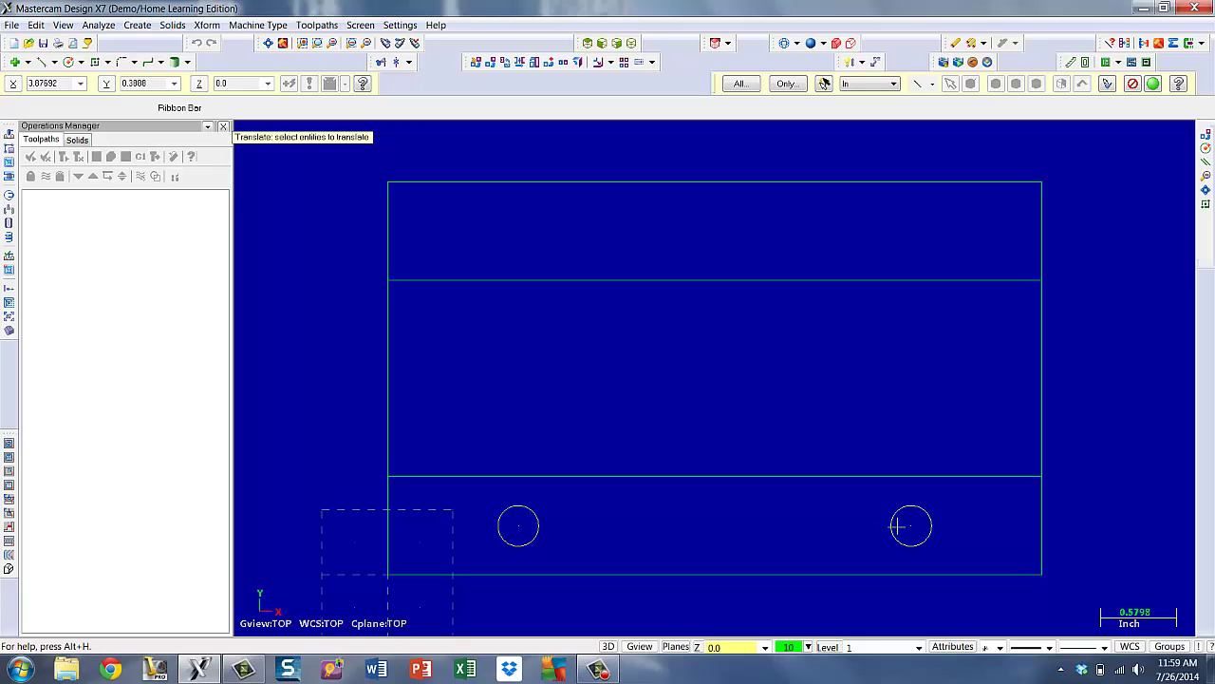
click(1152, 86)
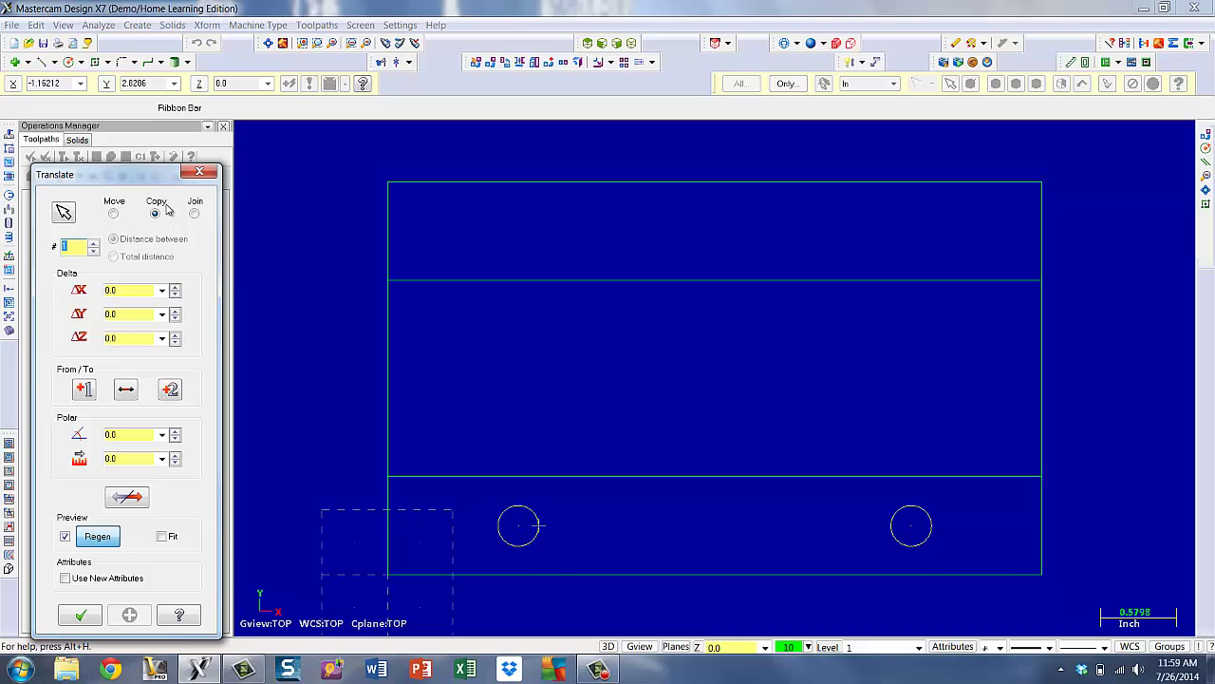
click(162, 315)
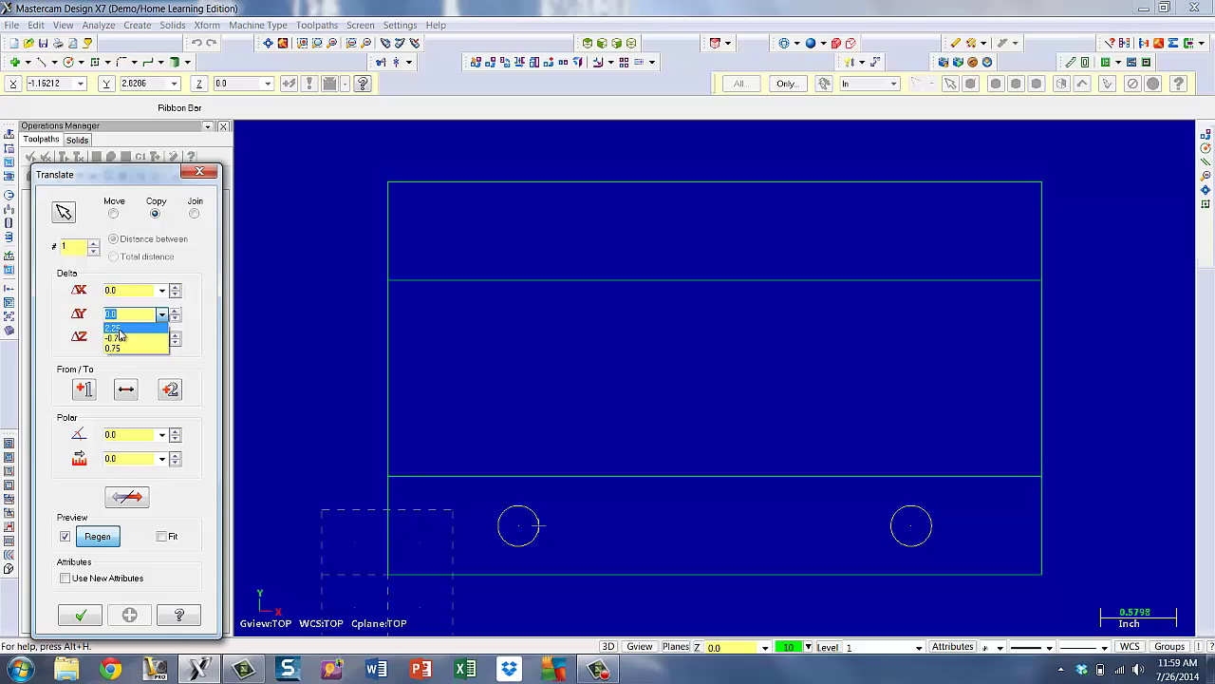
click(119, 329)
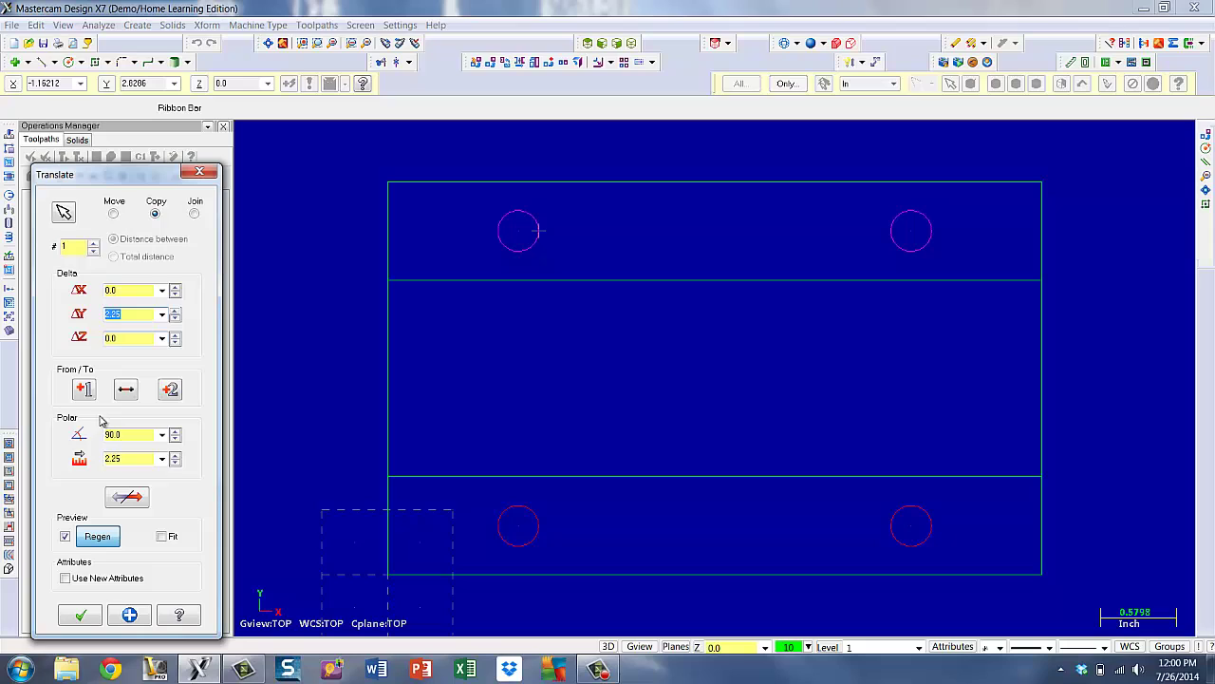
click(129, 616)
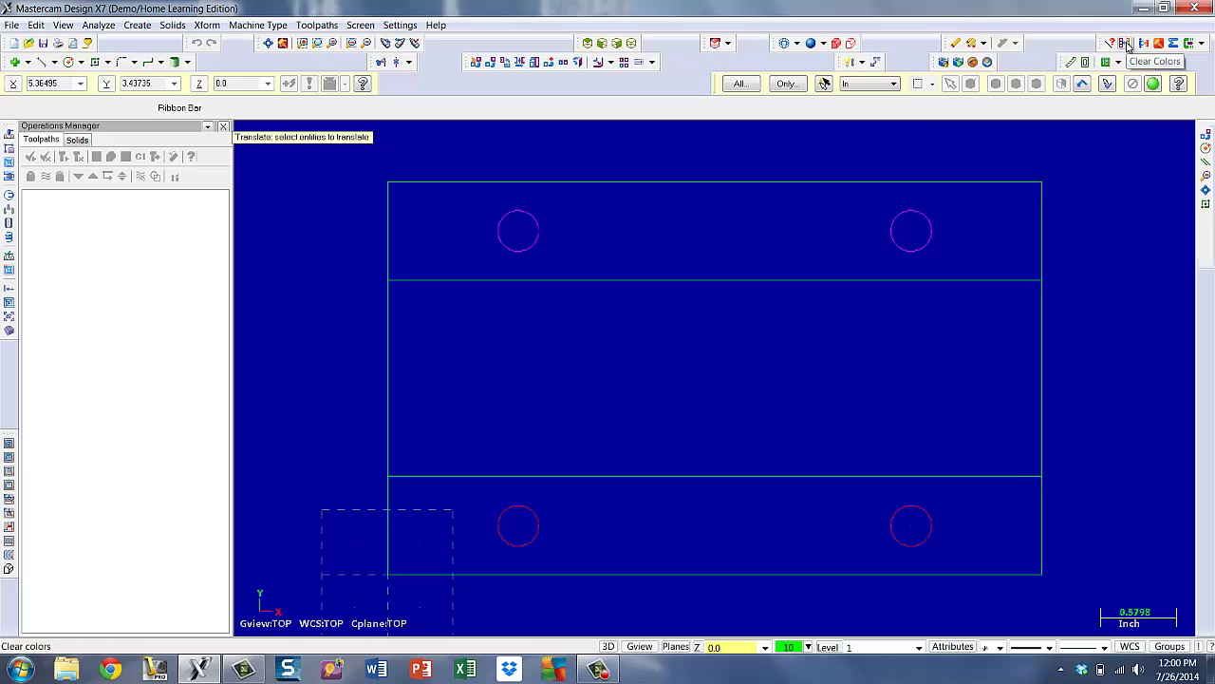
Clear the transform colors from the original and copied circles.
click(1126, 44)
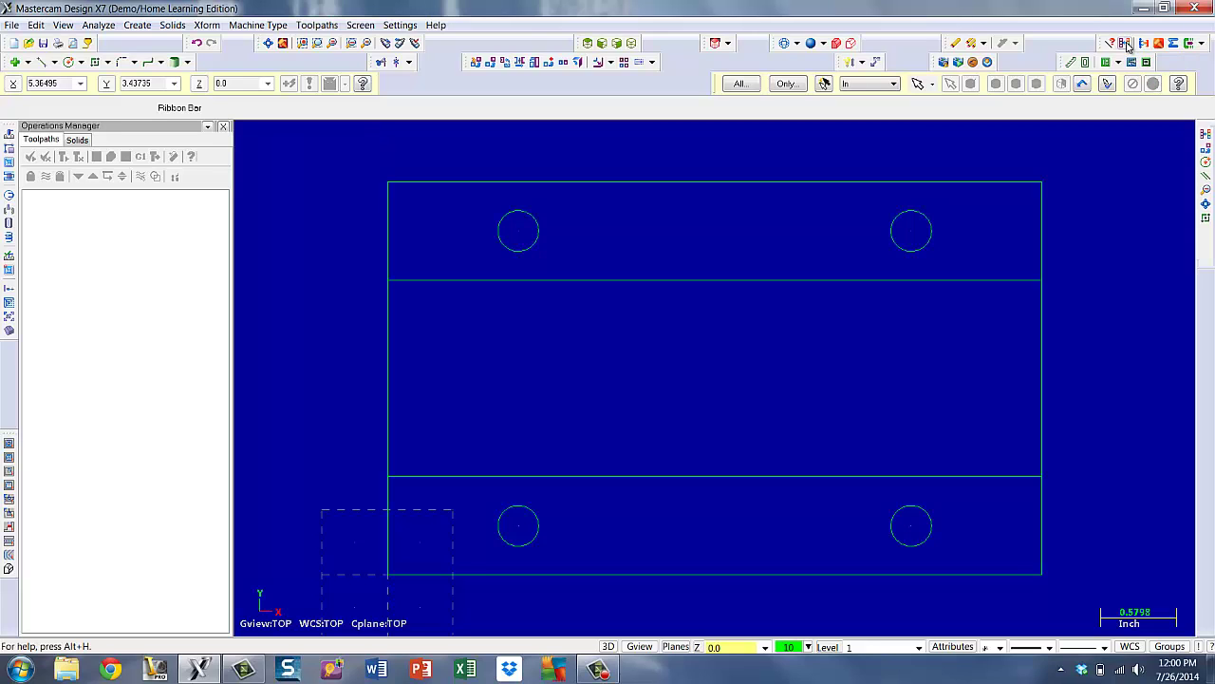
right_click(784, 370)
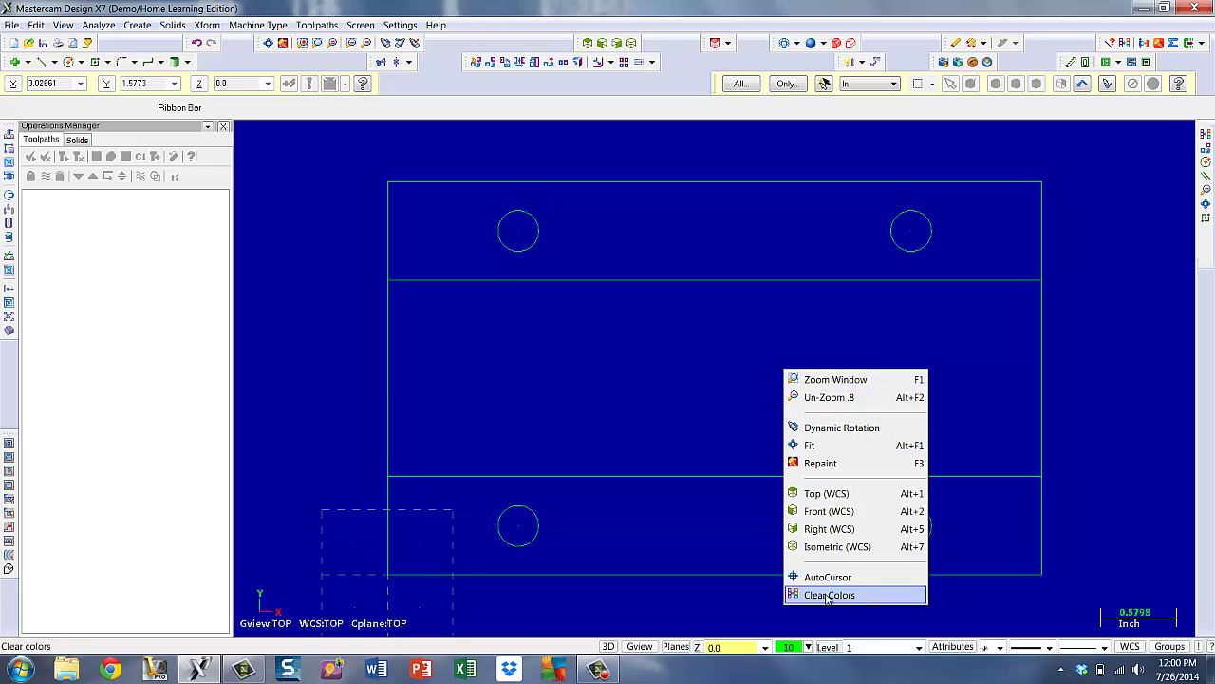
click(1147, 283)
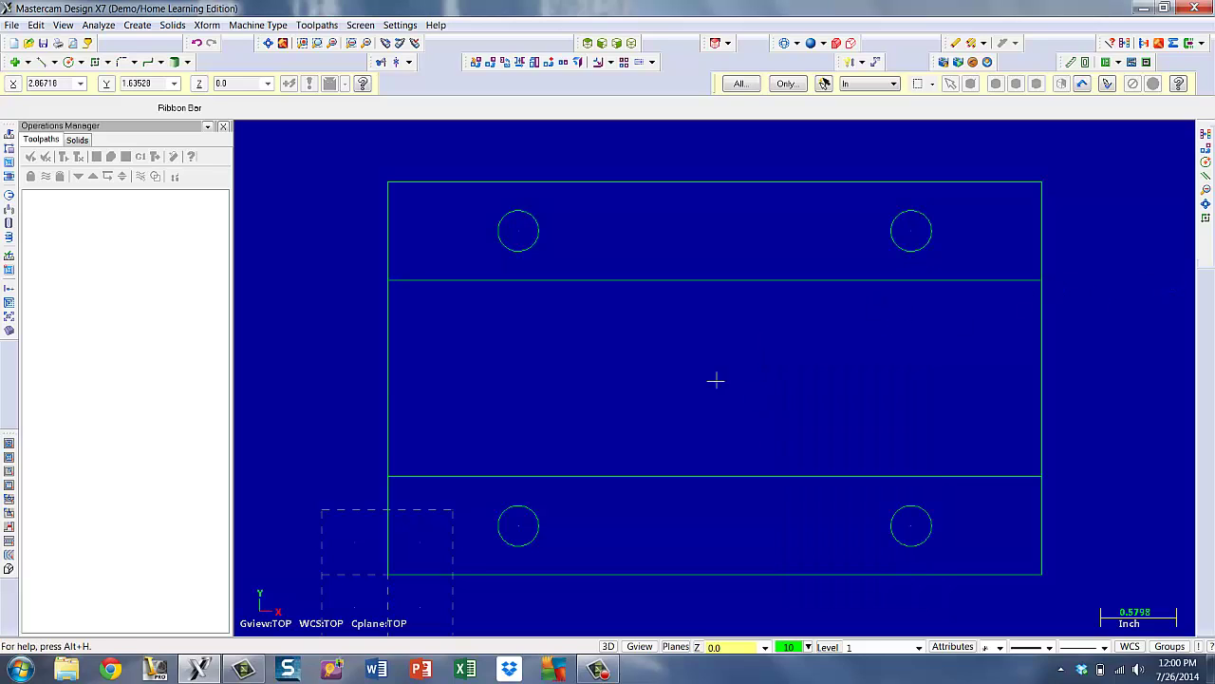
Fit the whole part to the view and un-zoom it by .8.
scroll(711, 361, down, 1)
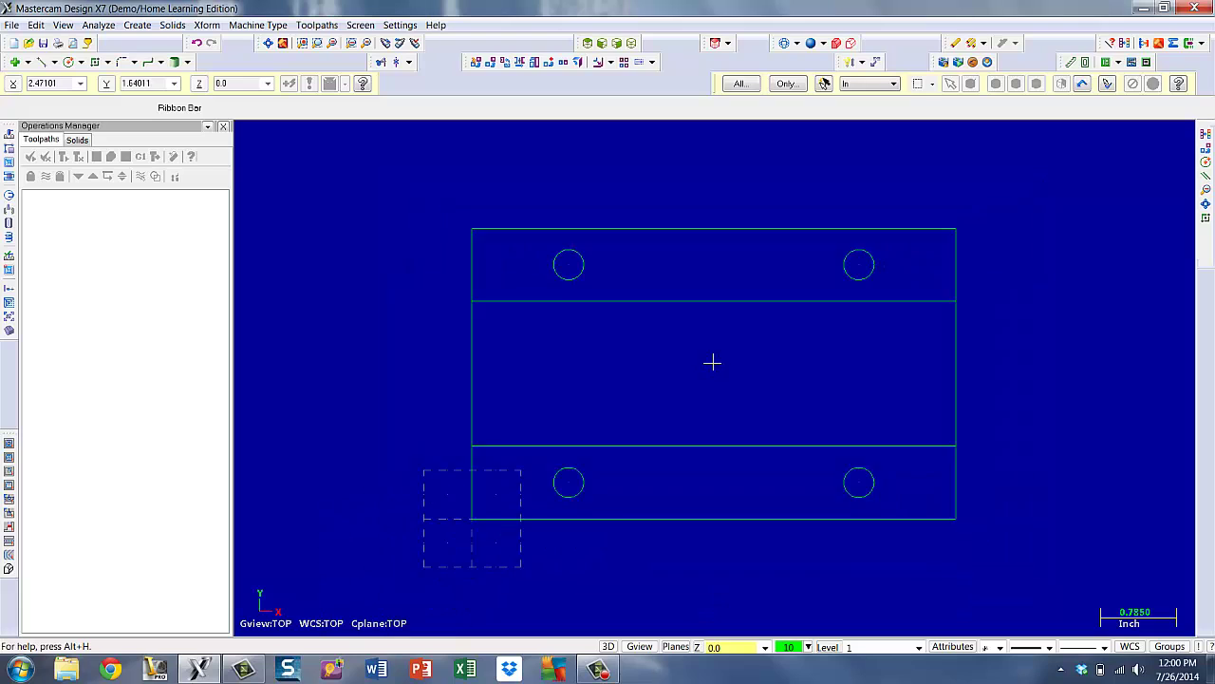
scroll(712, 362, up, 2)
scroll(712, 361, down, 1)
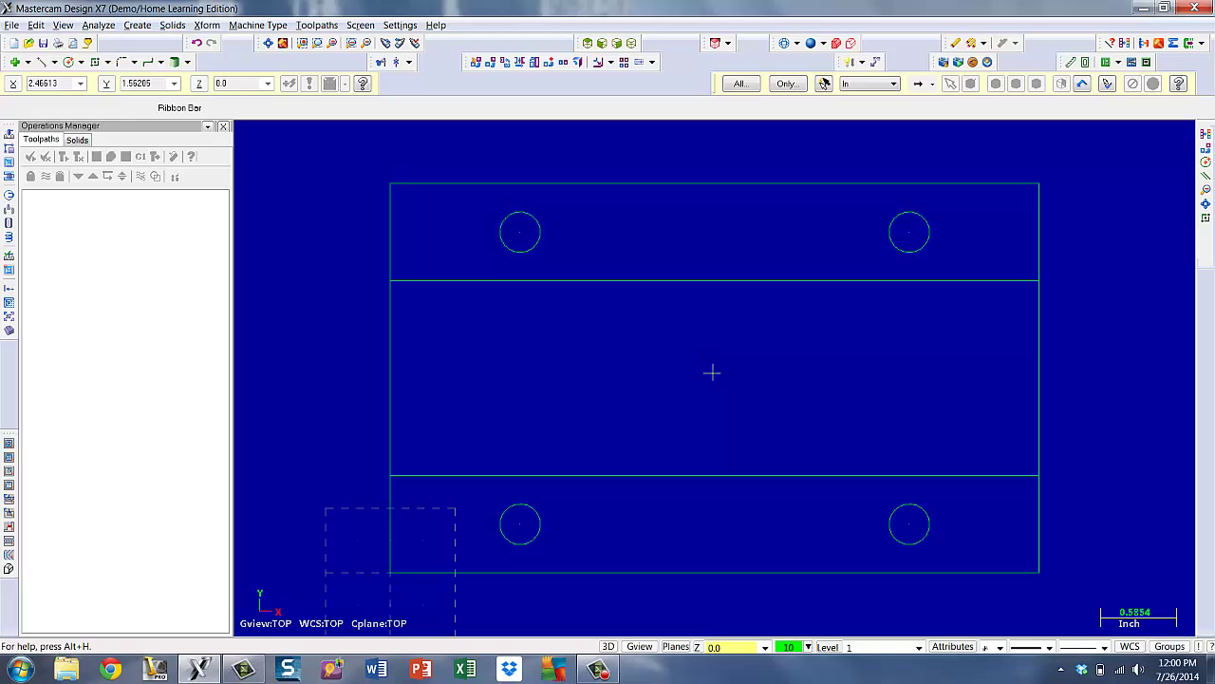
middle_drag(712, 362, 677, 366)
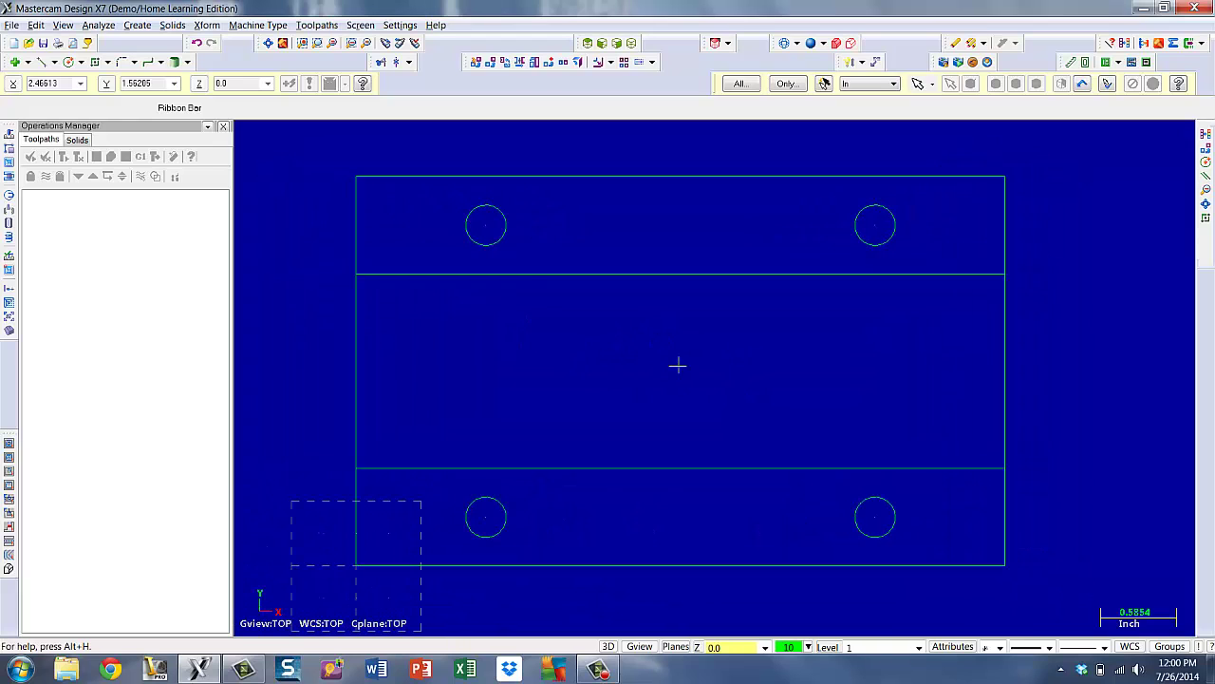
click(268, 43)
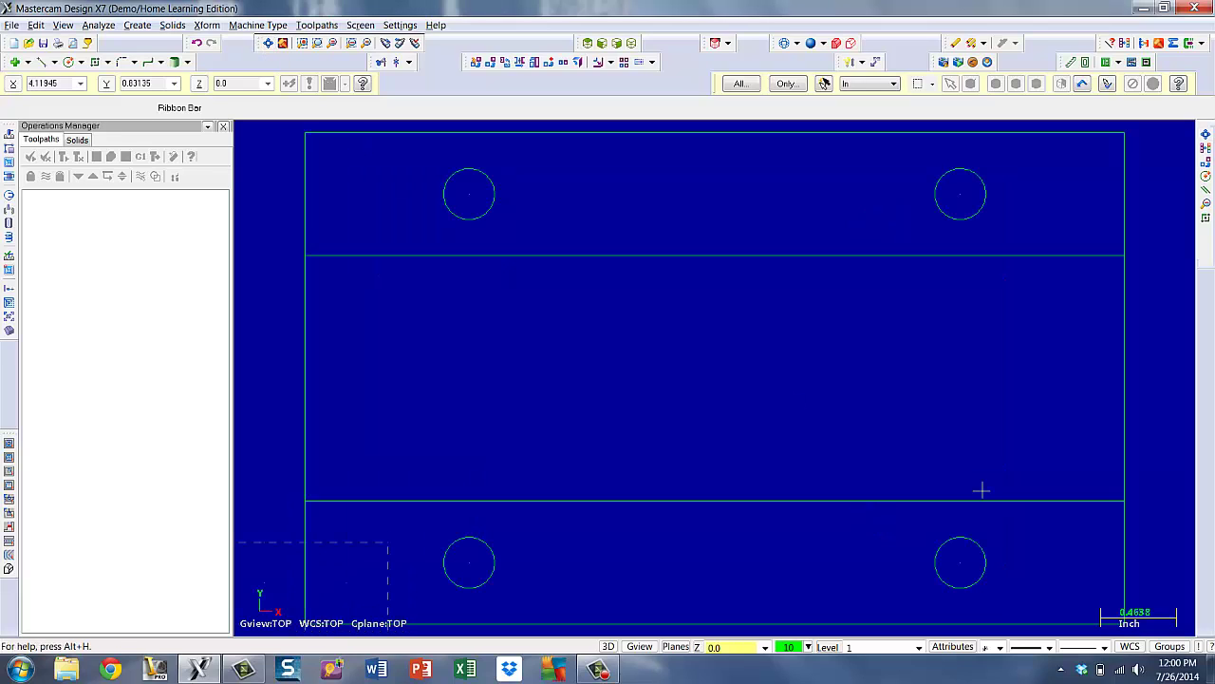
right_click(759, 387)
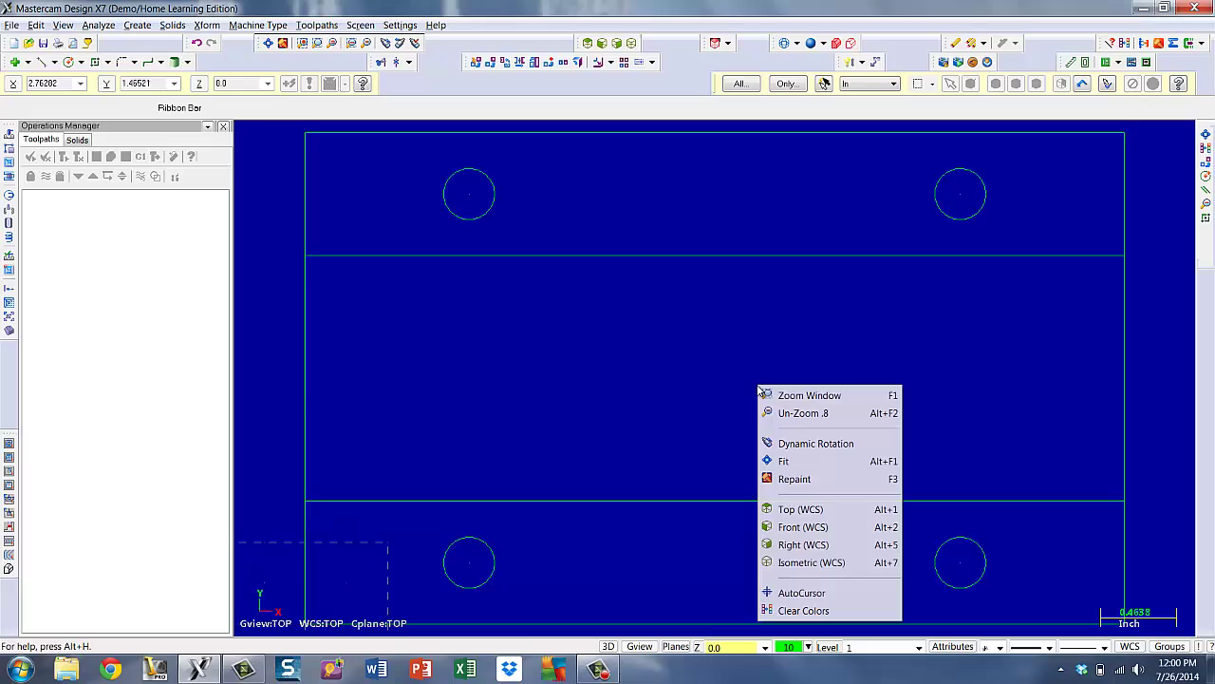
click(782, 415)
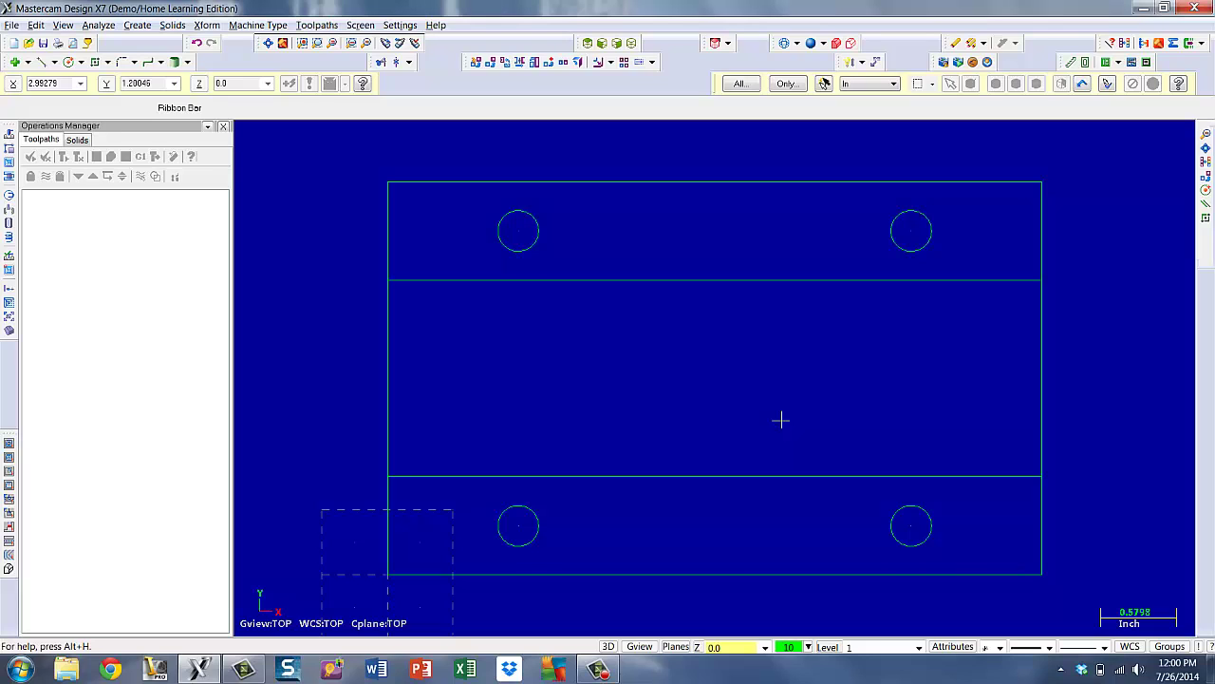
Assign the default Mill machine to the part.
click(258, 25)
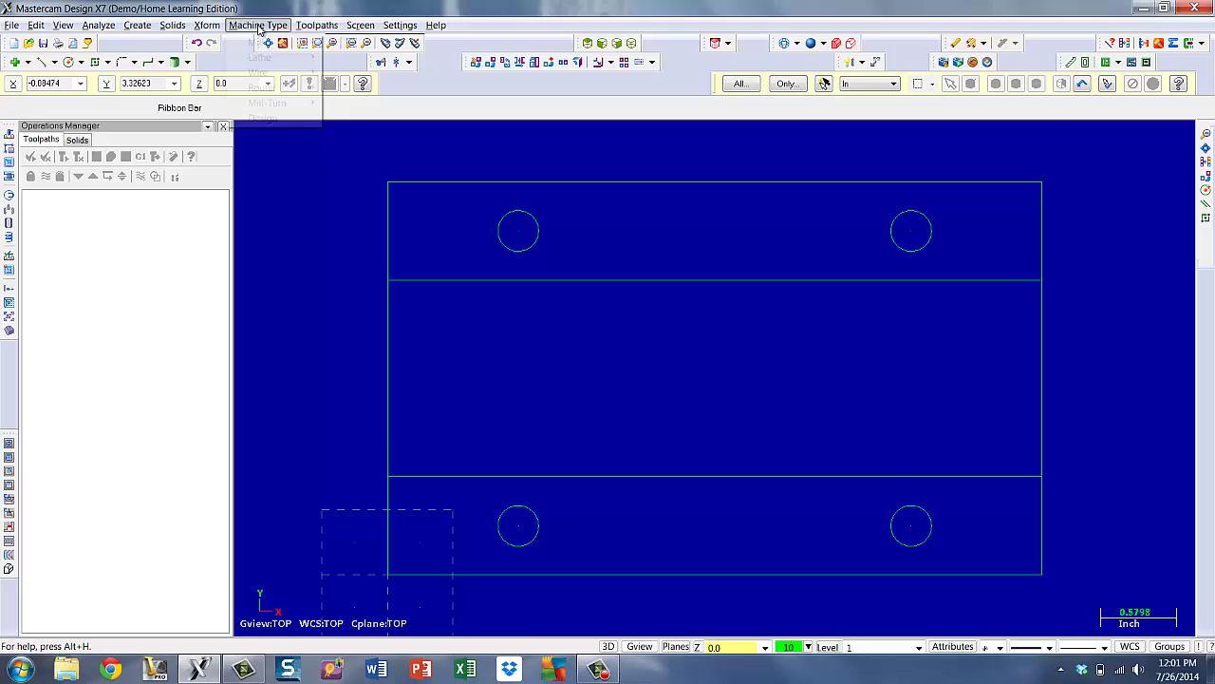
mouse_move(257, 44)
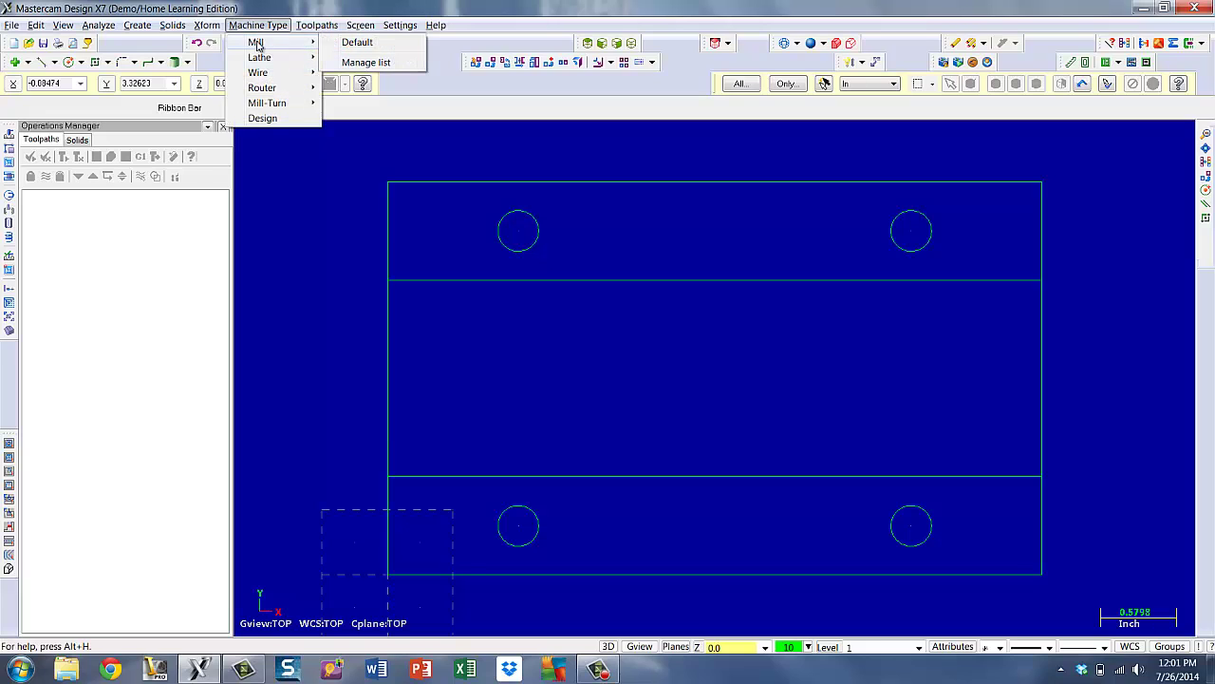
click(357, 43)
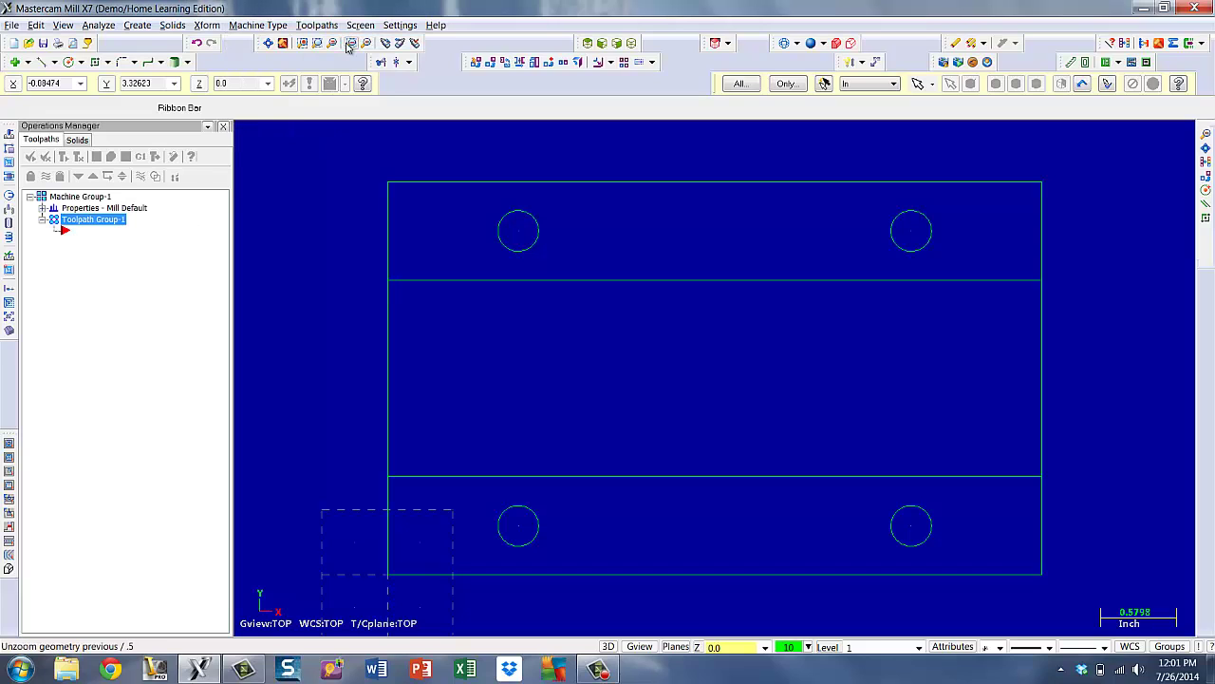
In the machine group's tool settings, set program number 2, sequential tool number assignment and warnings for duplicate tool numbers.
click(42, 208)
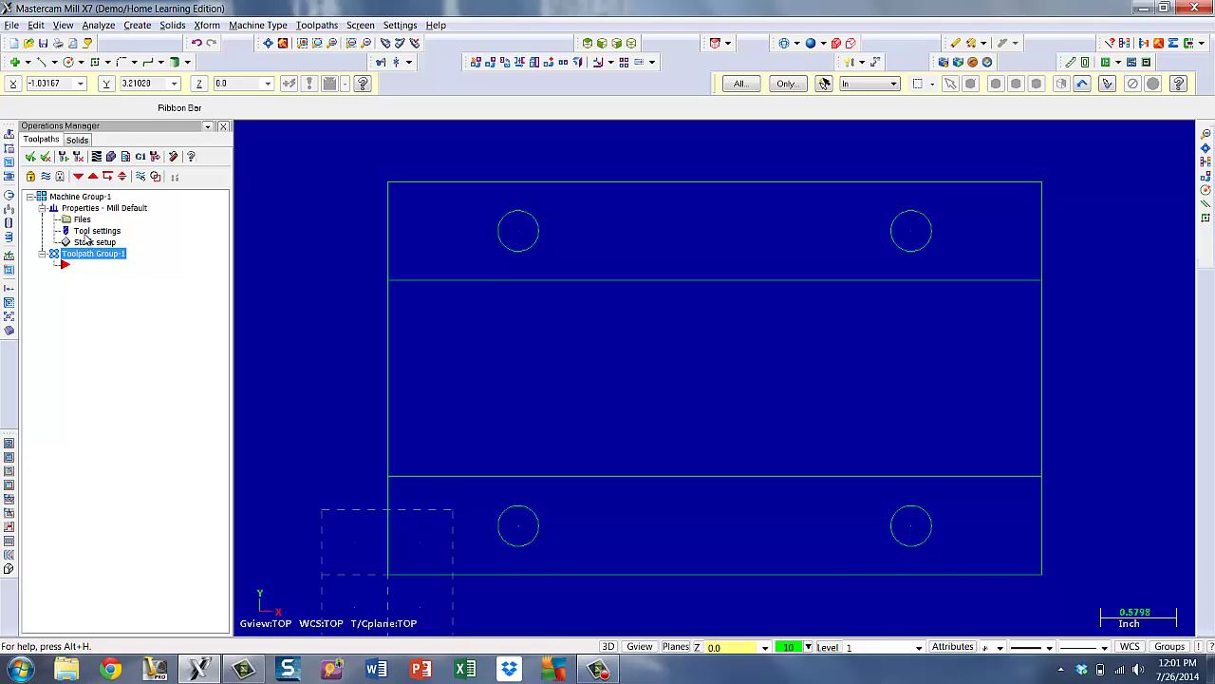
double_click(85, 235)
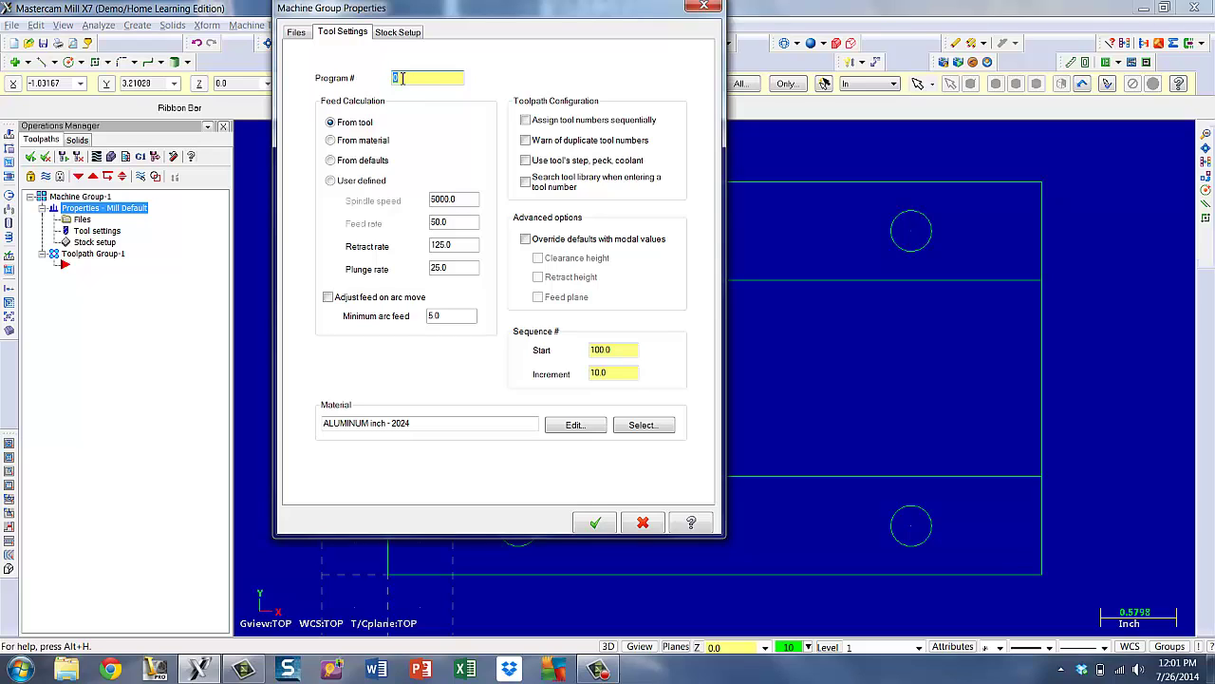
text(2)
click(526, 121)
click(526, 121)
click(525, 140)
Override the defaults with modal values for clearance height, retract height and feed plane.
click(525, 239)
click(539, 258)
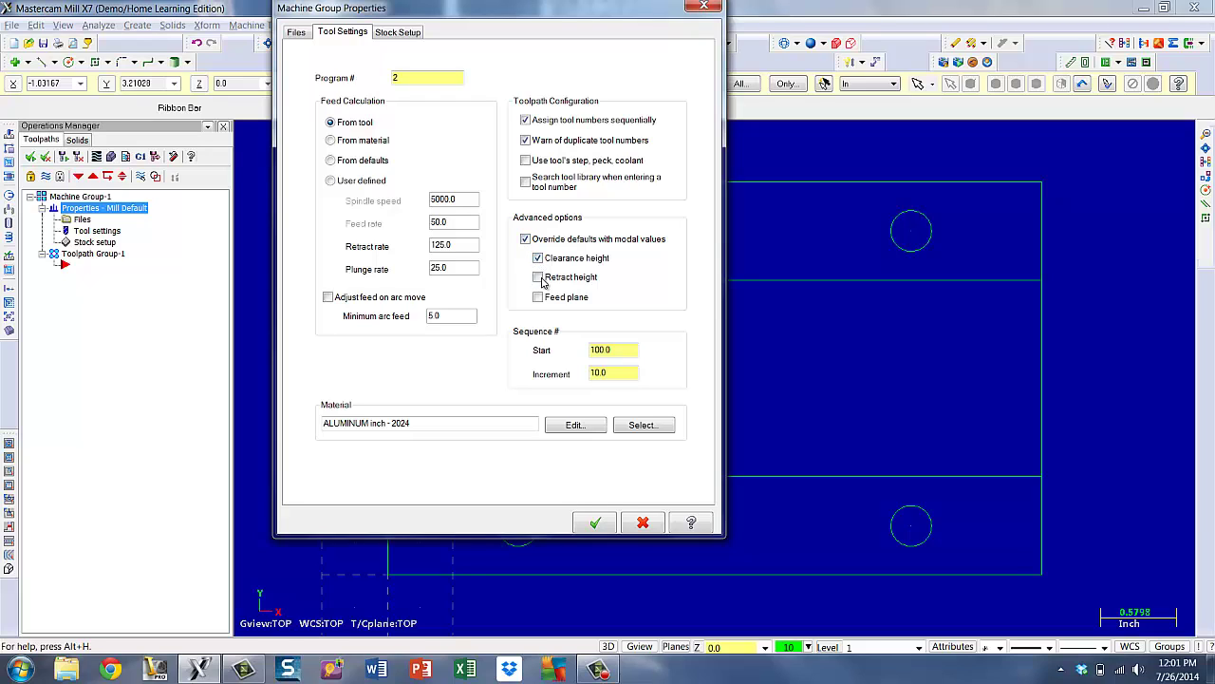
click(539, 277)
click(538, 297)
In the stock setup, enable the display of the rectangular stock as a wire frame.
click(403, 33)
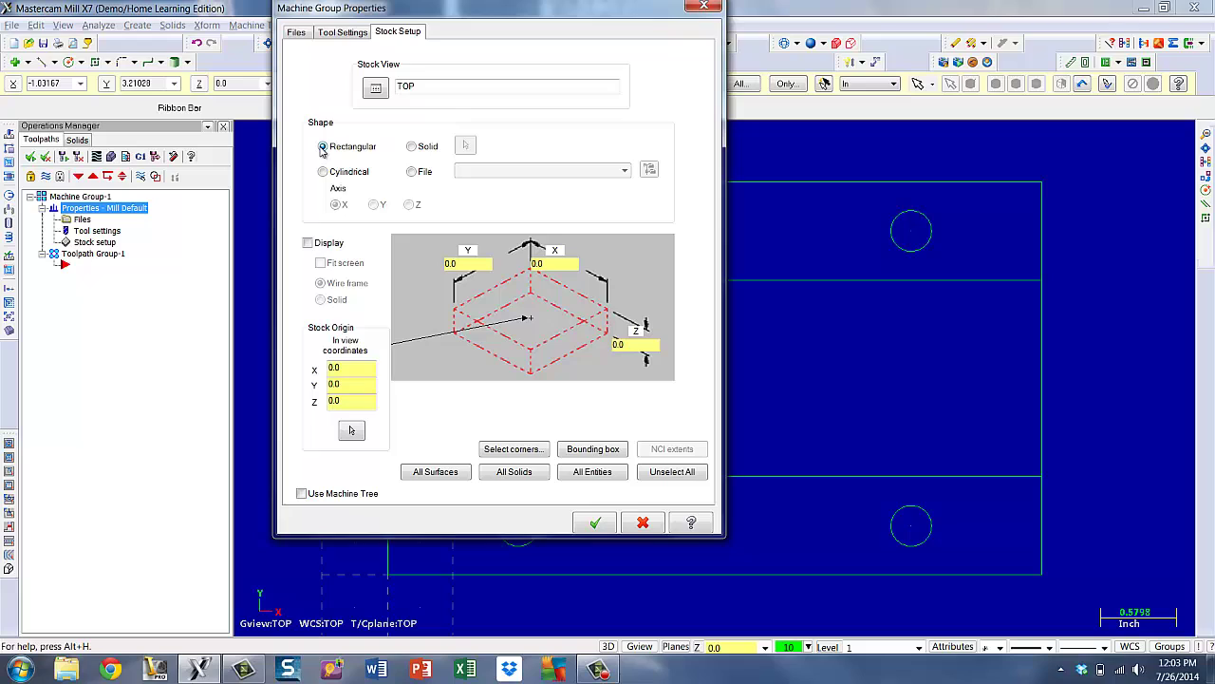
click(308, 243)
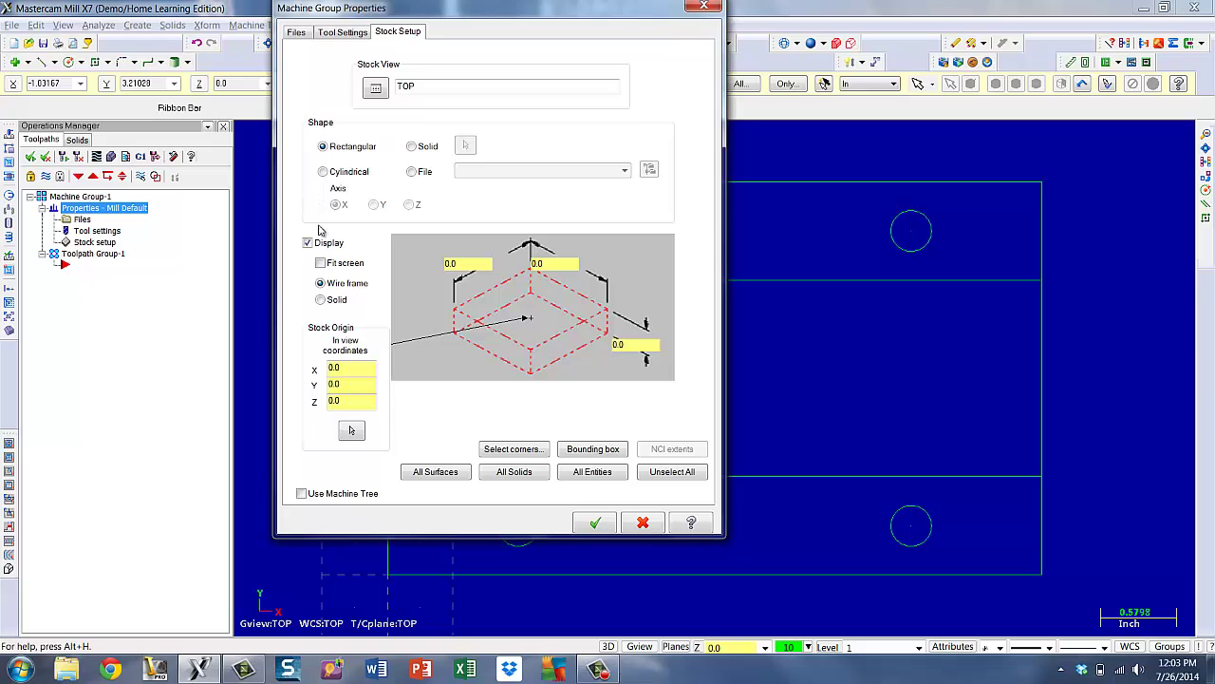
click(322, 304)
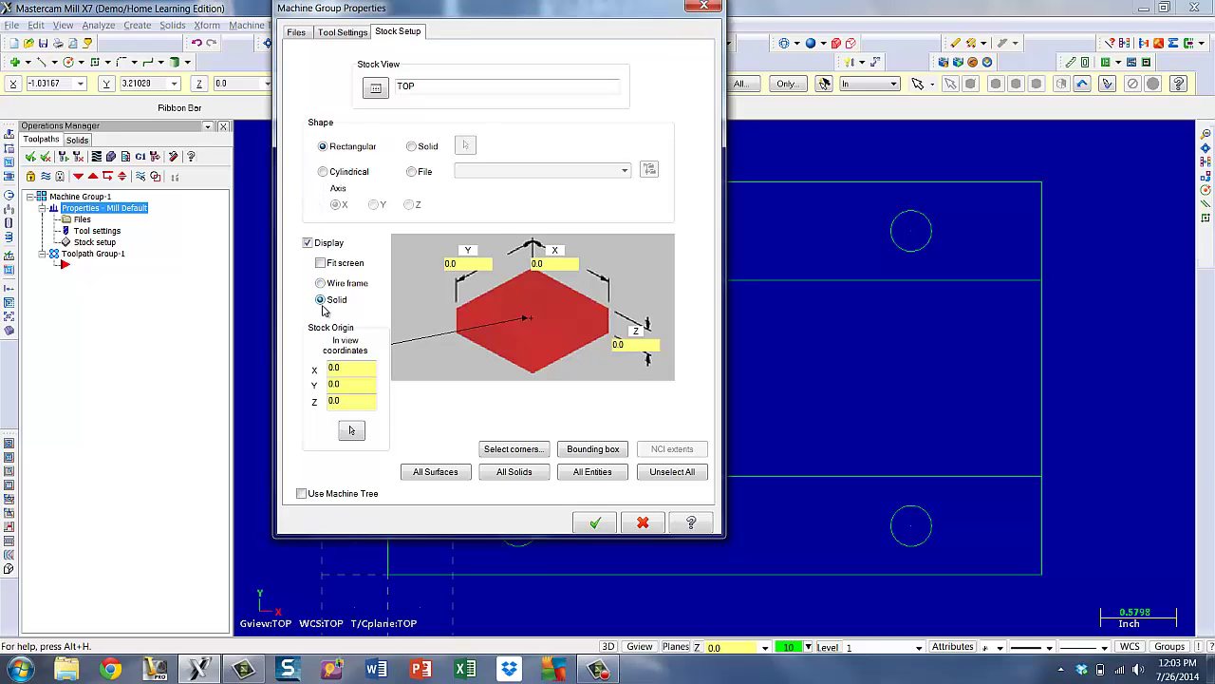
click(322, 284)
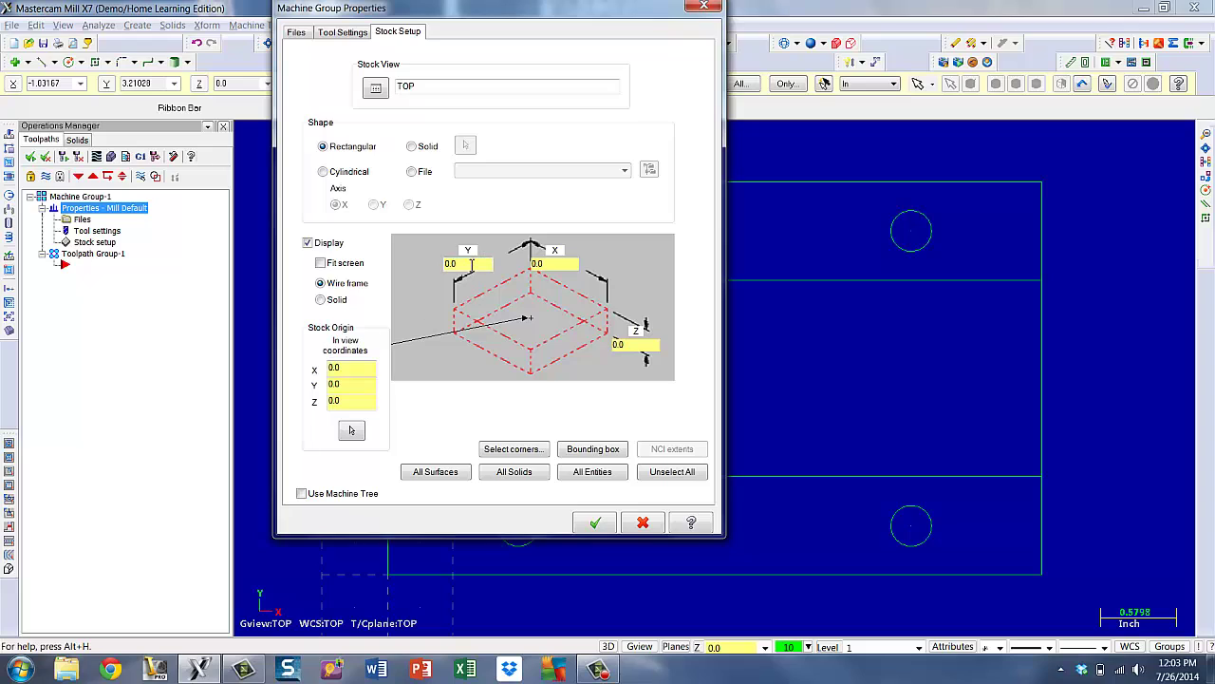
Set the stock size to Y 3, X 5 and Z .75 in and accept the machine group properties.
click(440, 266)
text(3)
key(Tab)
text(5)
key(Tab)
key(BackSpace)
text(.75)
click(596, 523)
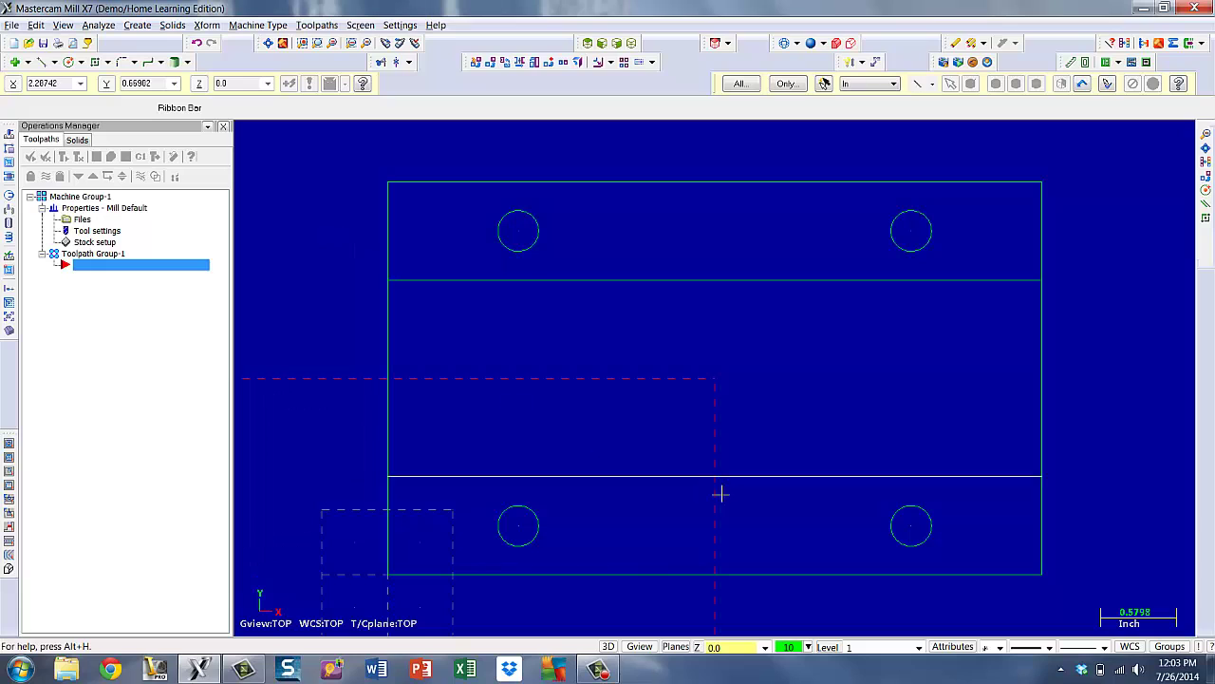
Move the stock origin from the block's center to its top-face corner at the part's lower-left corner and accept the setup.
scroll(717, 463, down, 3)
scroll(717, 463, down, 2)
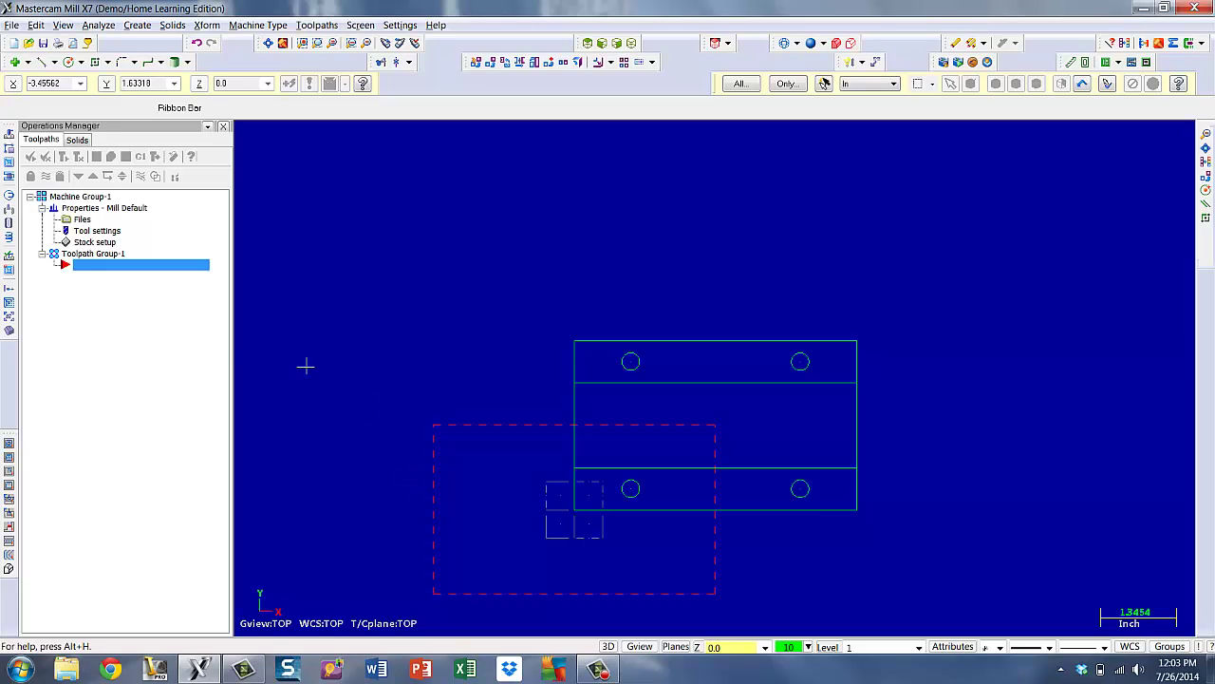
click(80, 246)
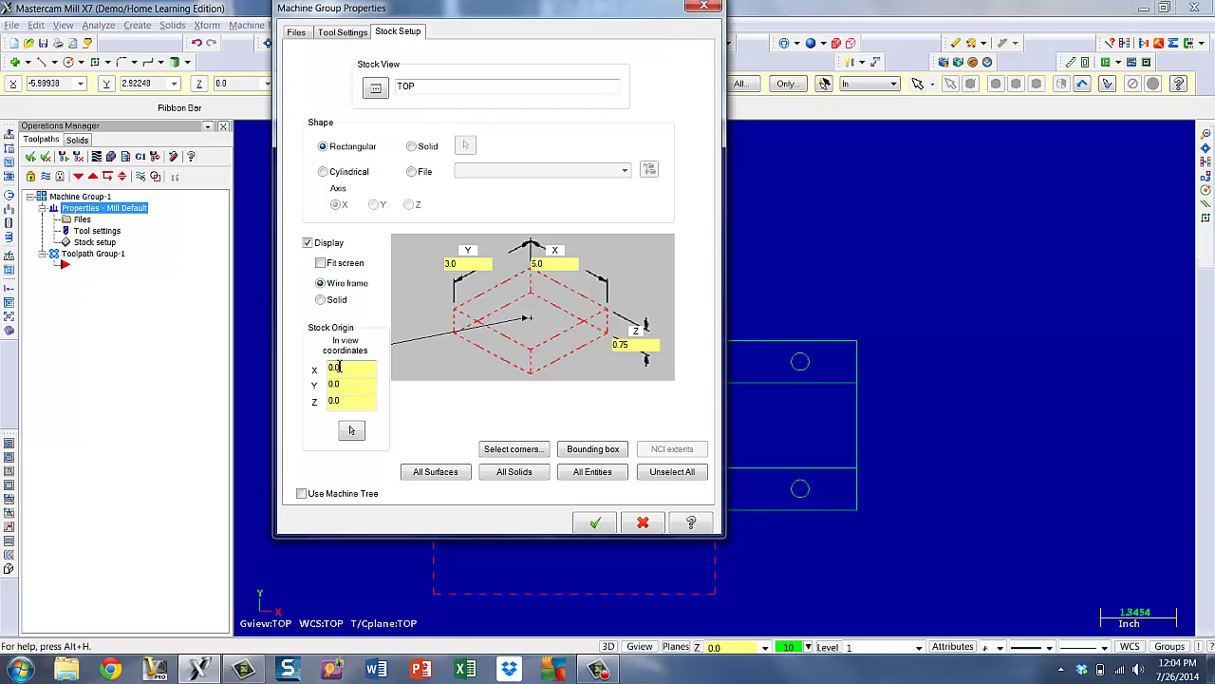
click(455, 313)
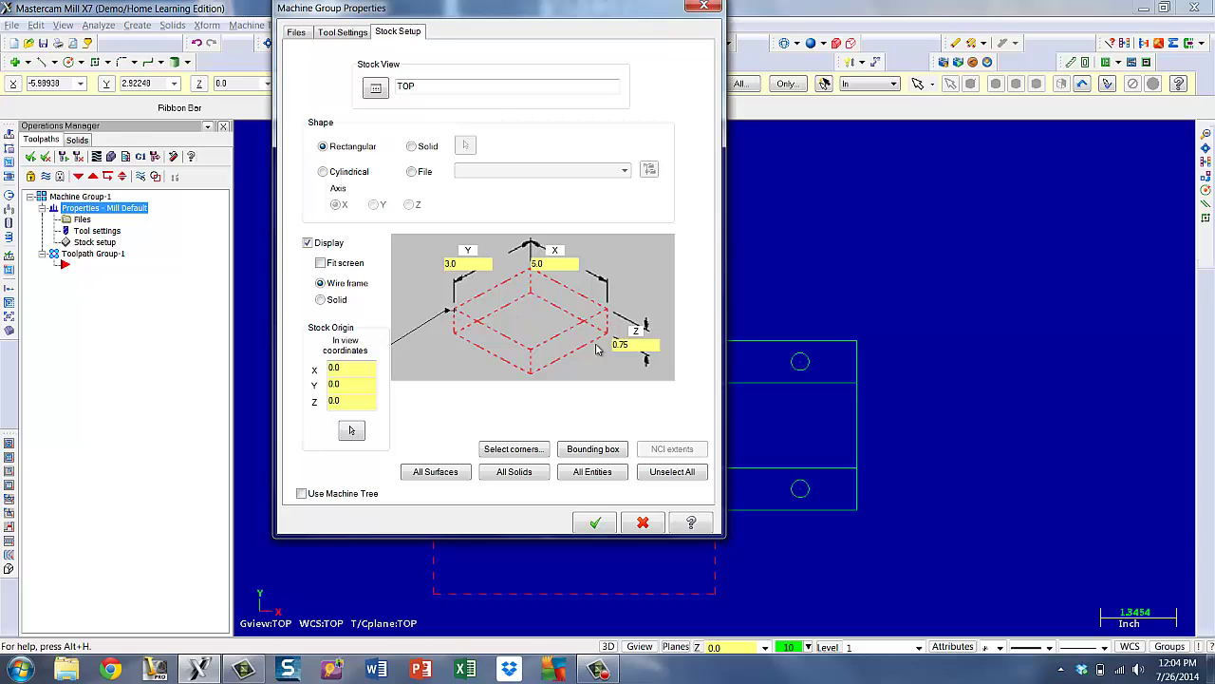
click(595, 523)
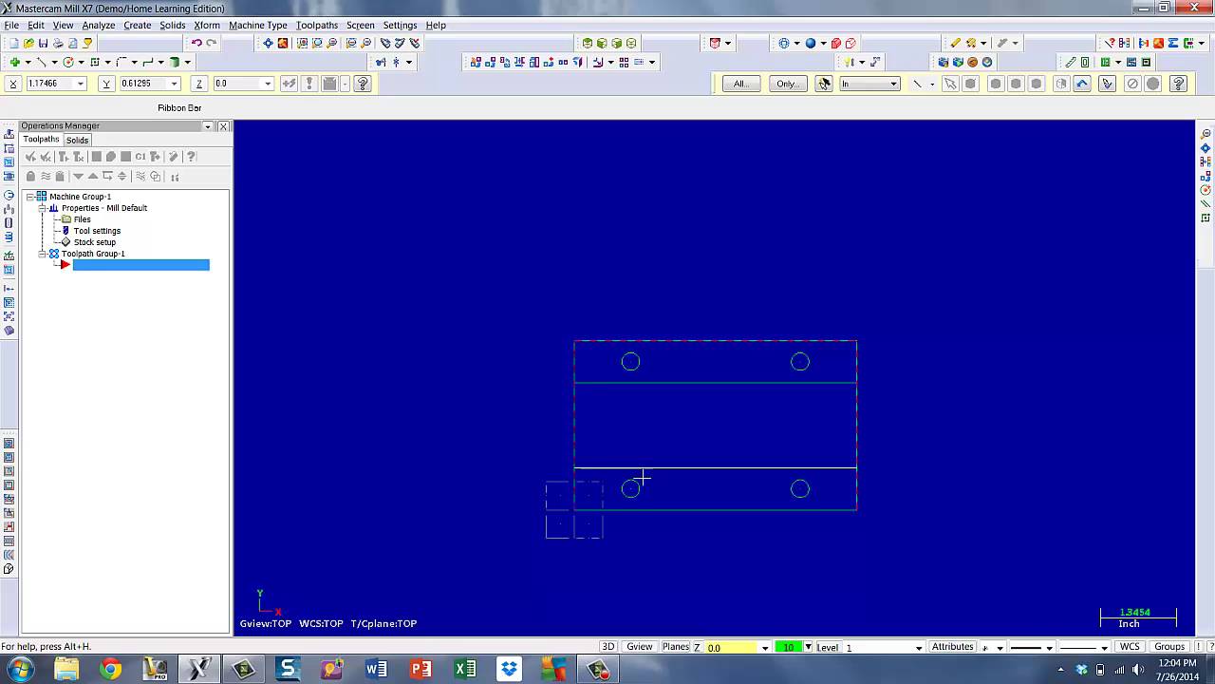
Inspect the stock outline around the part in a fitted isometric view and return to the top view.
click(632, 44)
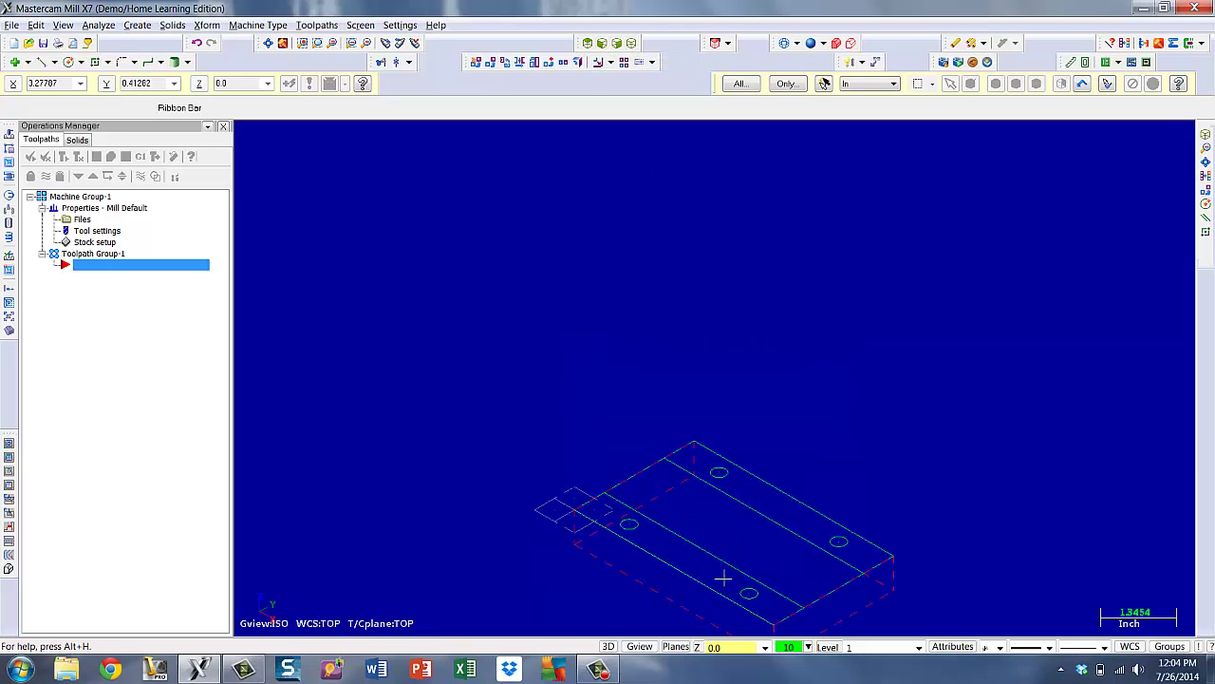
click(268, 45)
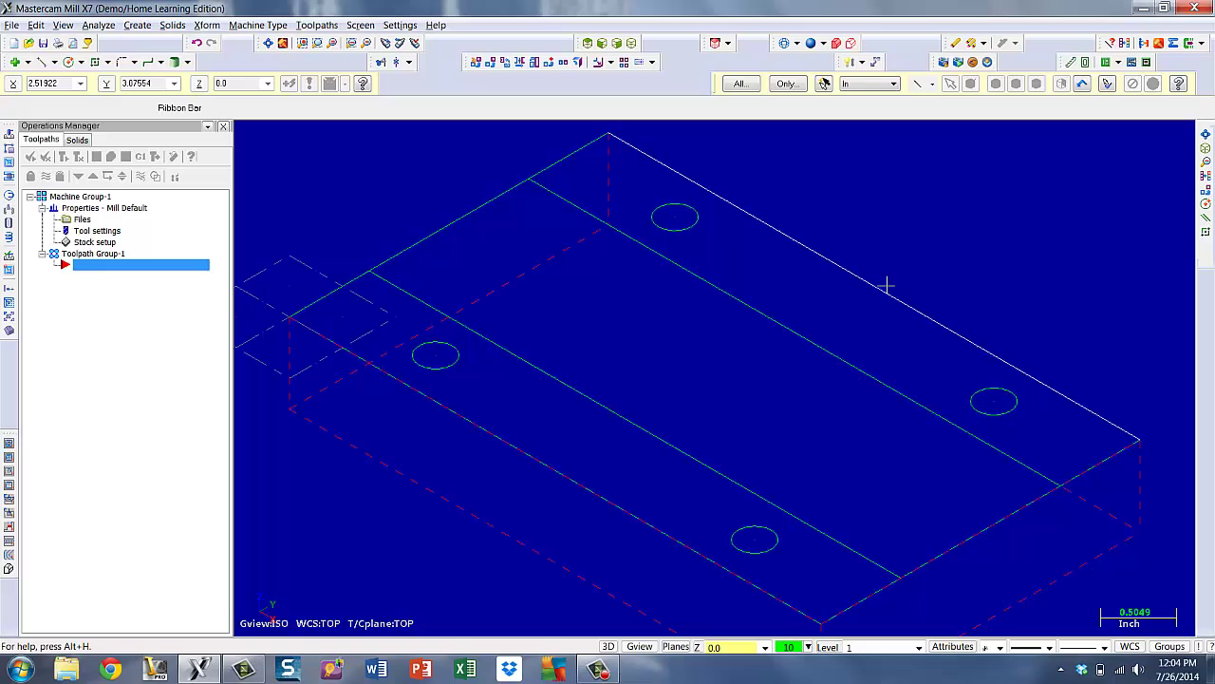
click(588, 43)
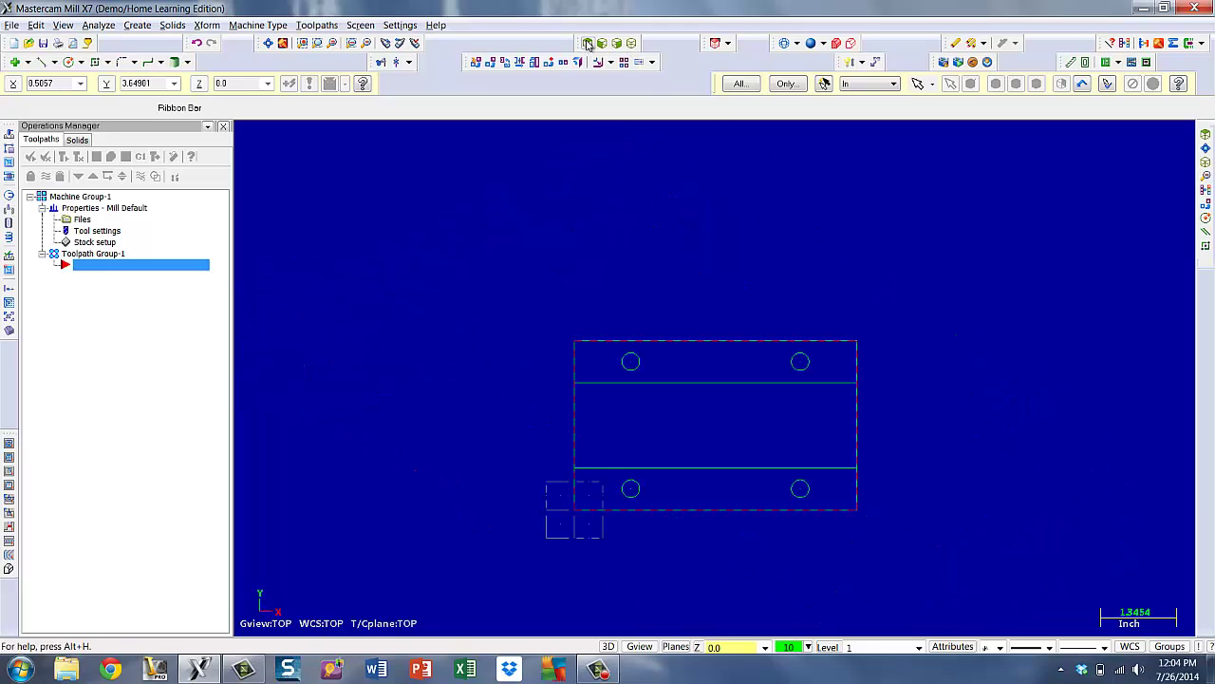
Start a contour toolpath with NC name T, chaining the upper slot line rightward and the lower slot line leftward.
click(270, 44)
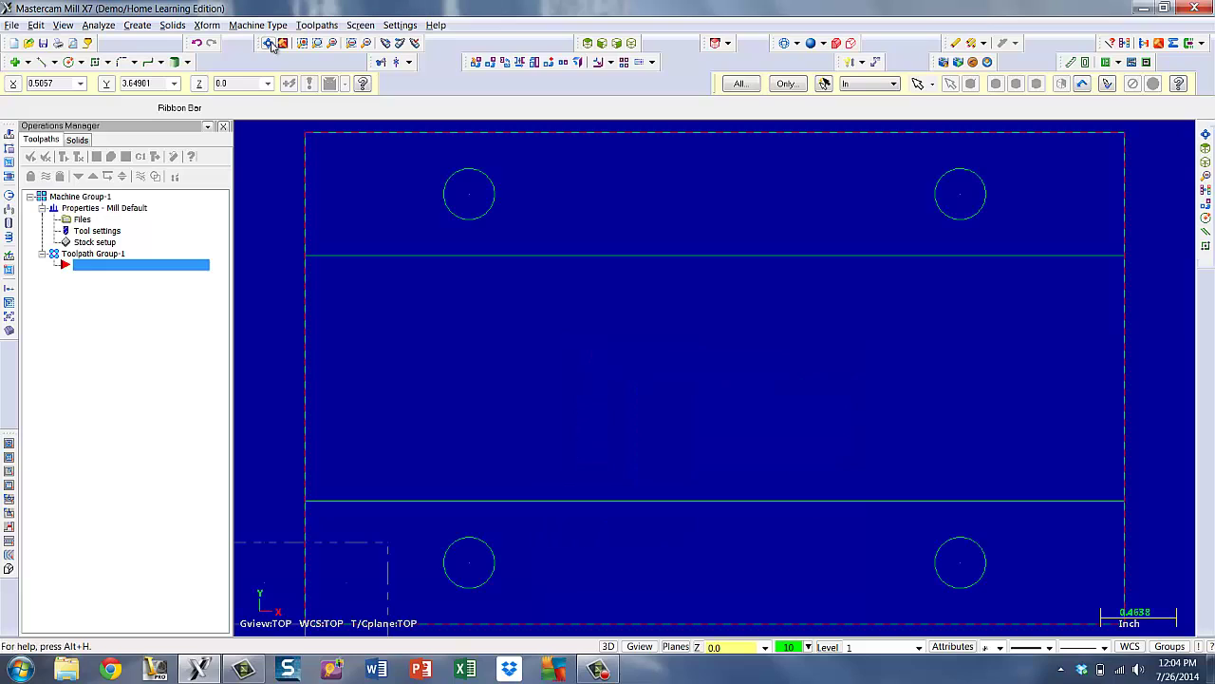
right_click(636, 268)
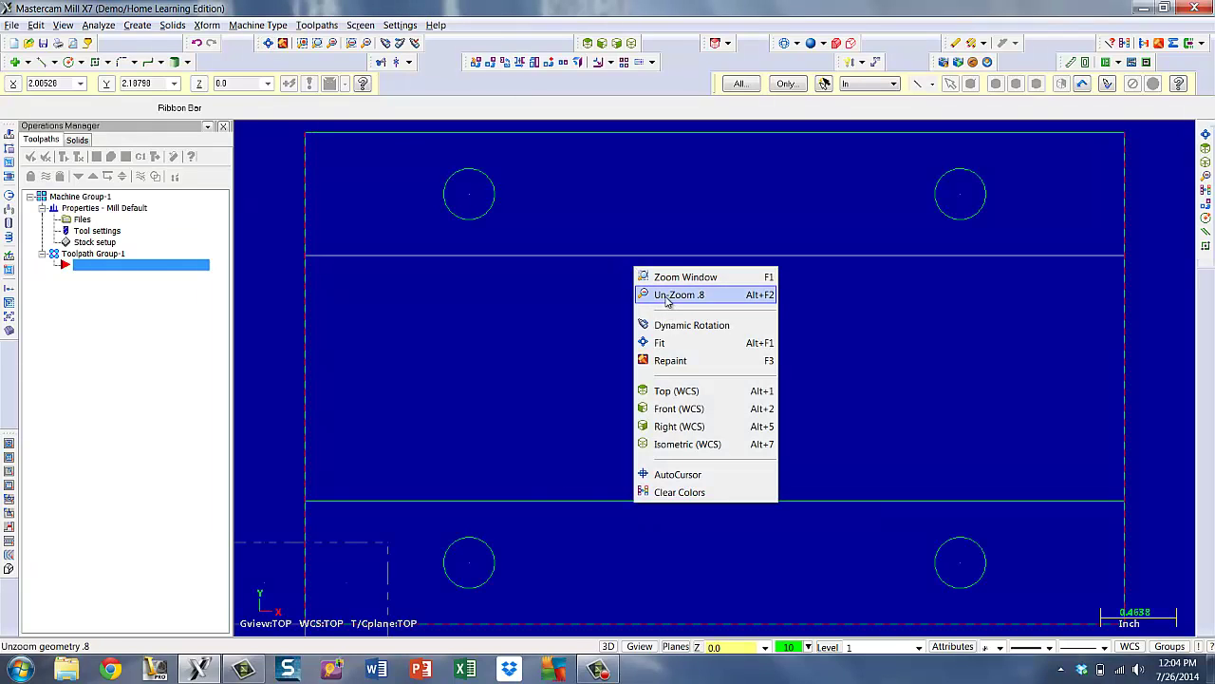
click(669, 298)
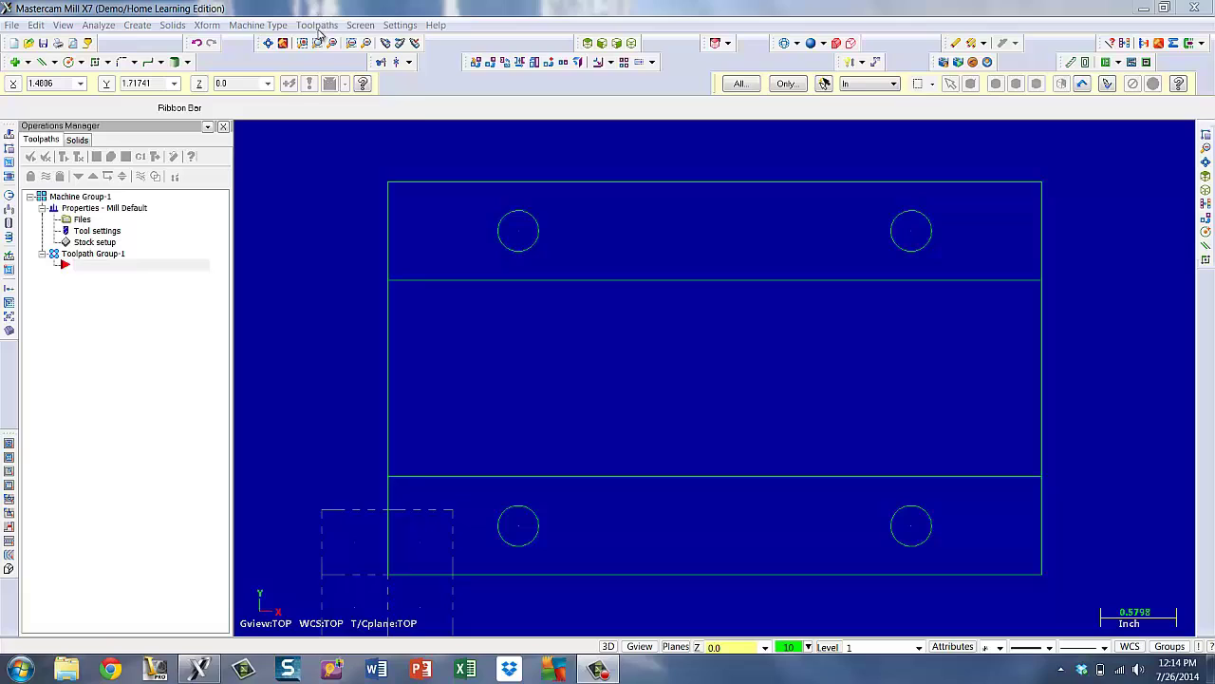
click(317, 26)
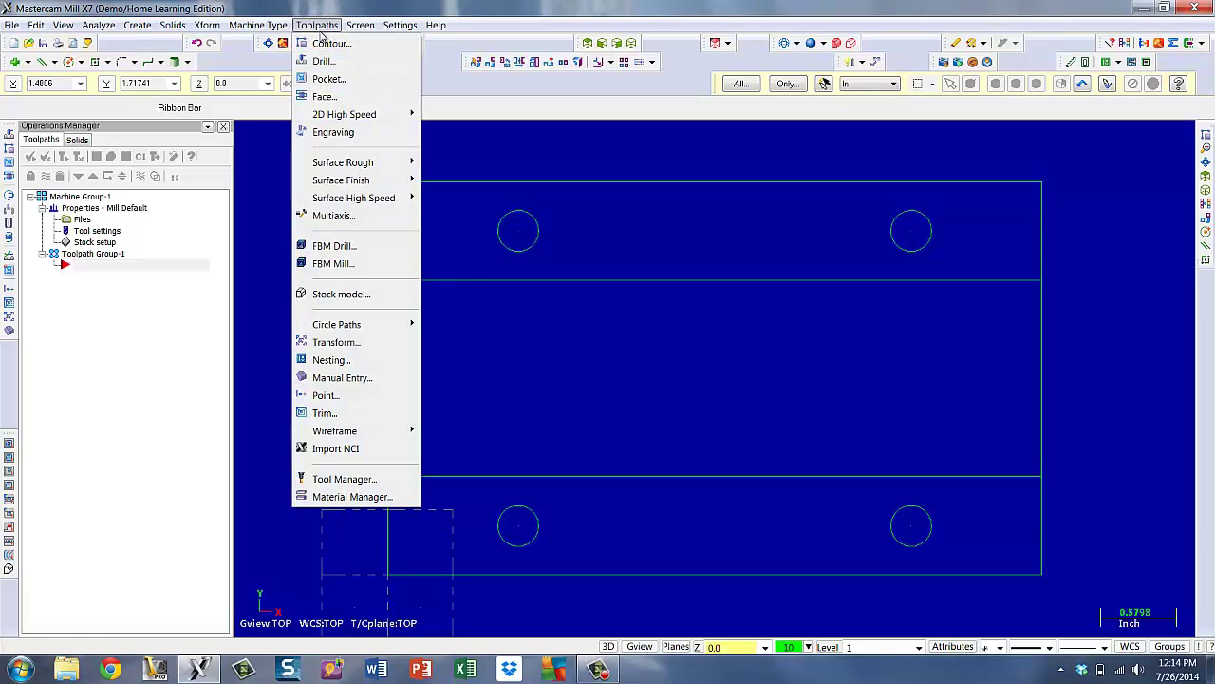
click(325, 45)
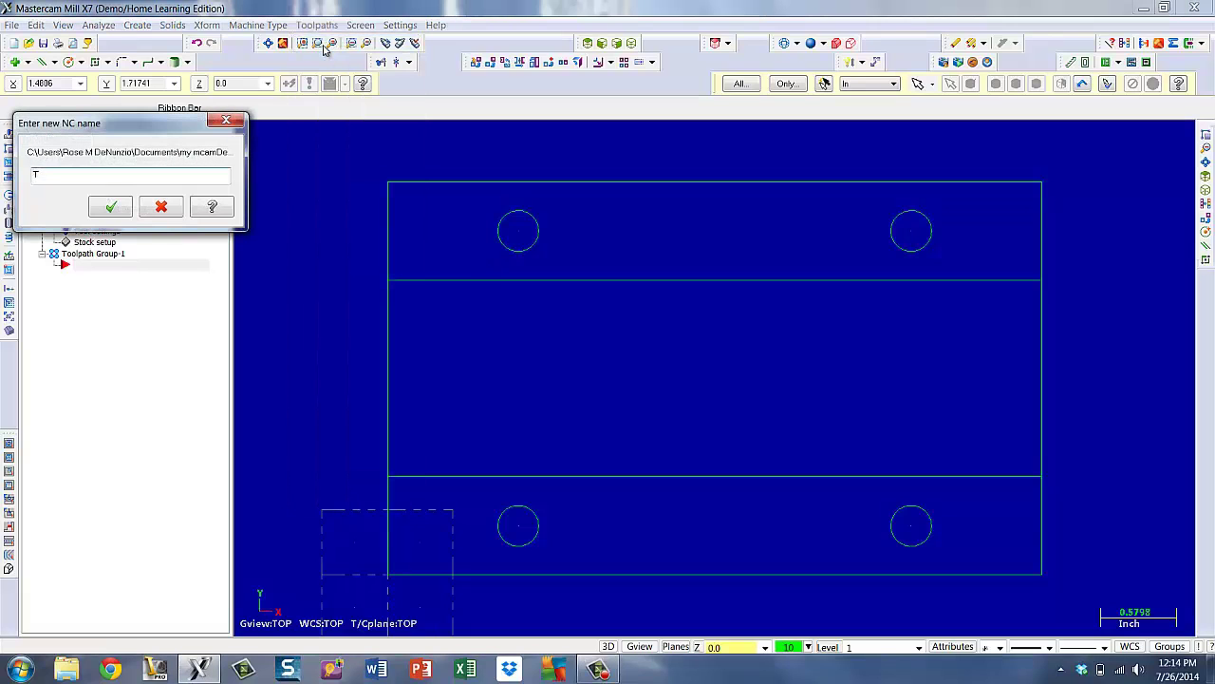
click(112, 210)
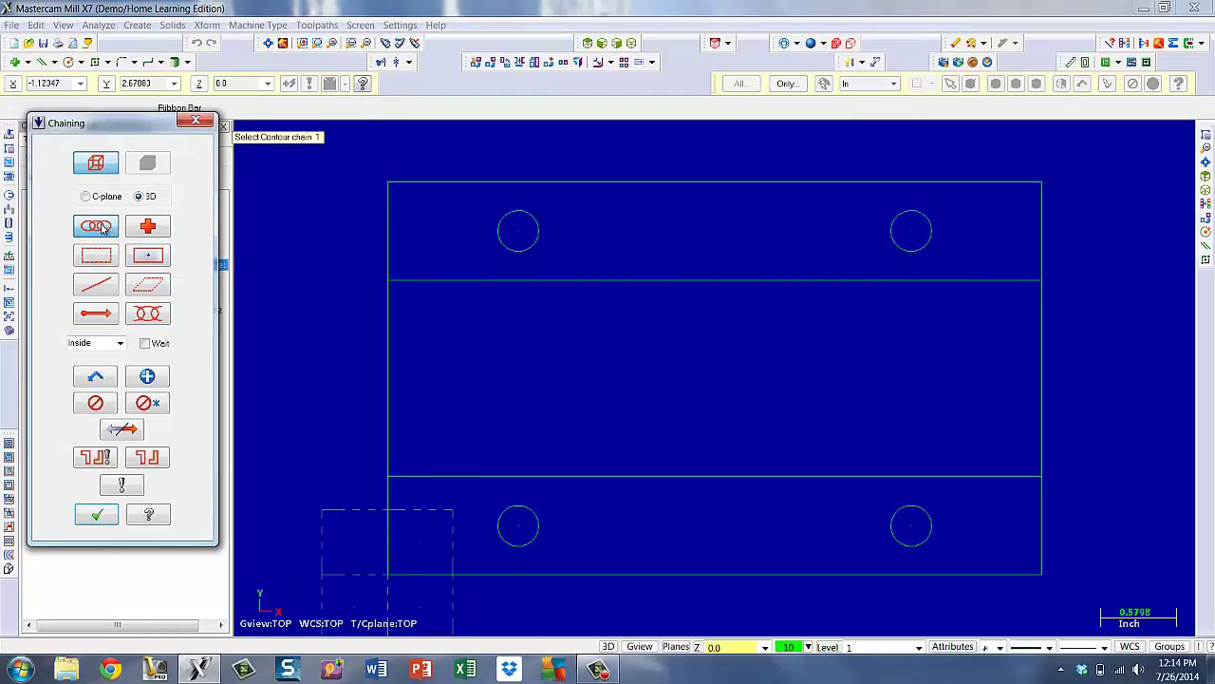
click(475, 290)
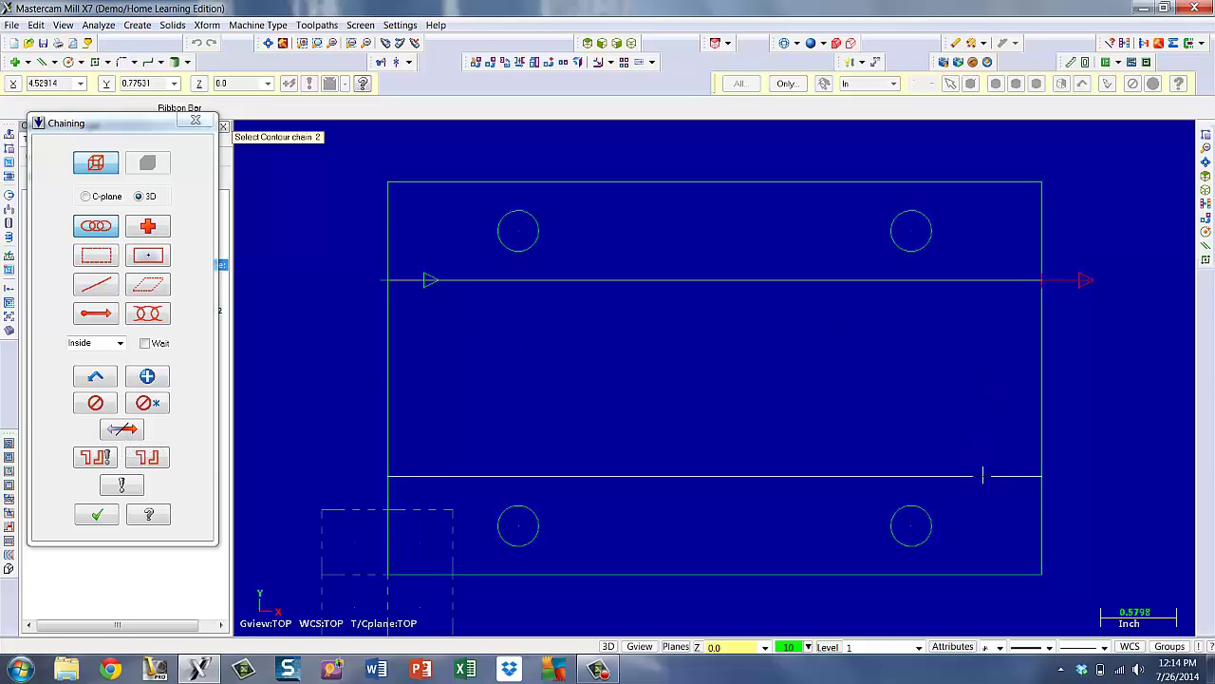
click(984, 475)
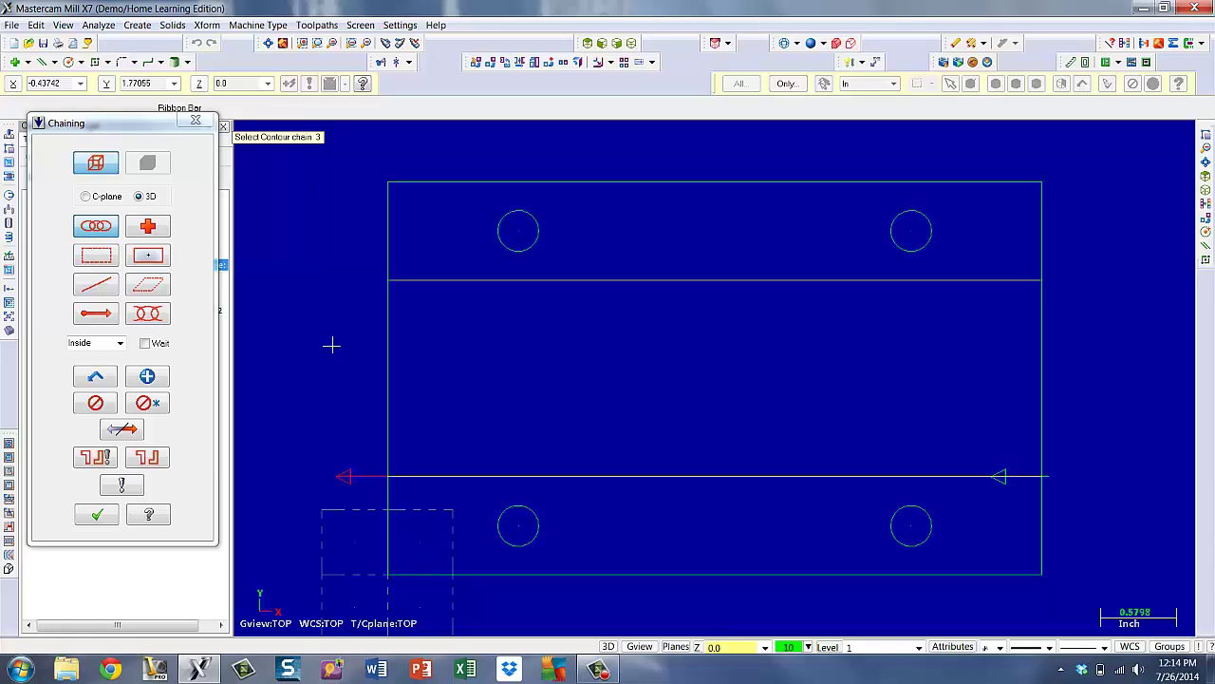
click(99, 515)
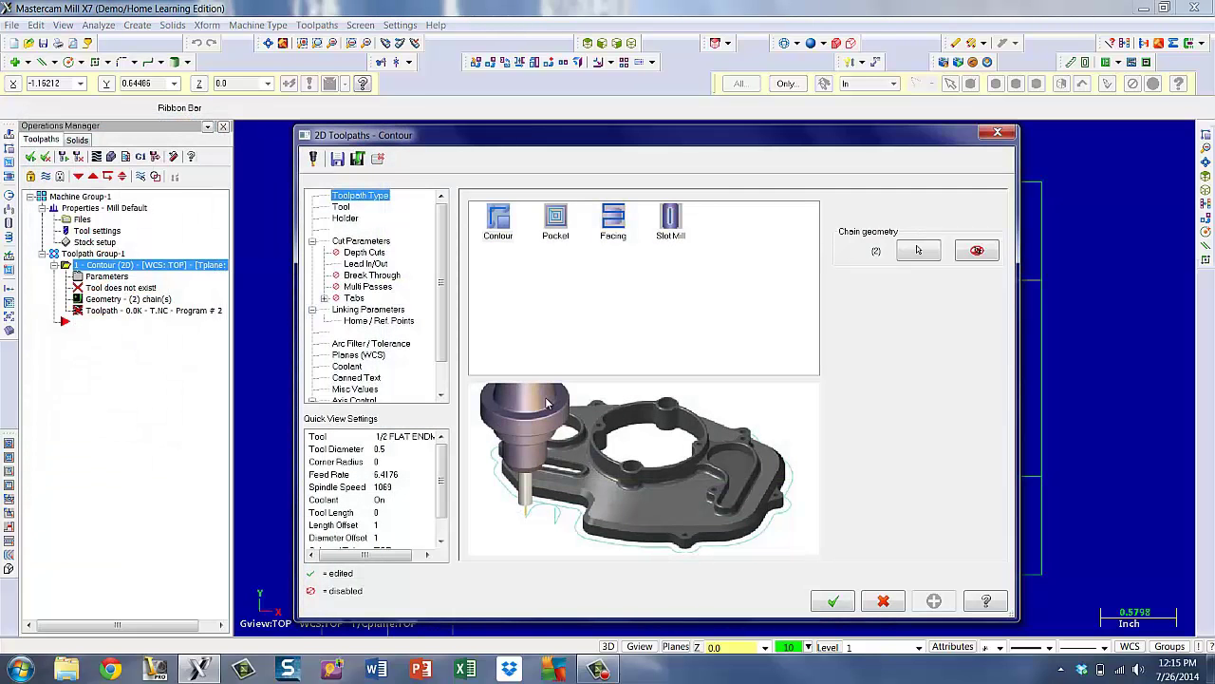
Keep the Contour toolpath type and assign the 7/8 FLAT ENDMILL from the Mill_Inch library, filtered to 0.875 diameter.
click(499, 223)
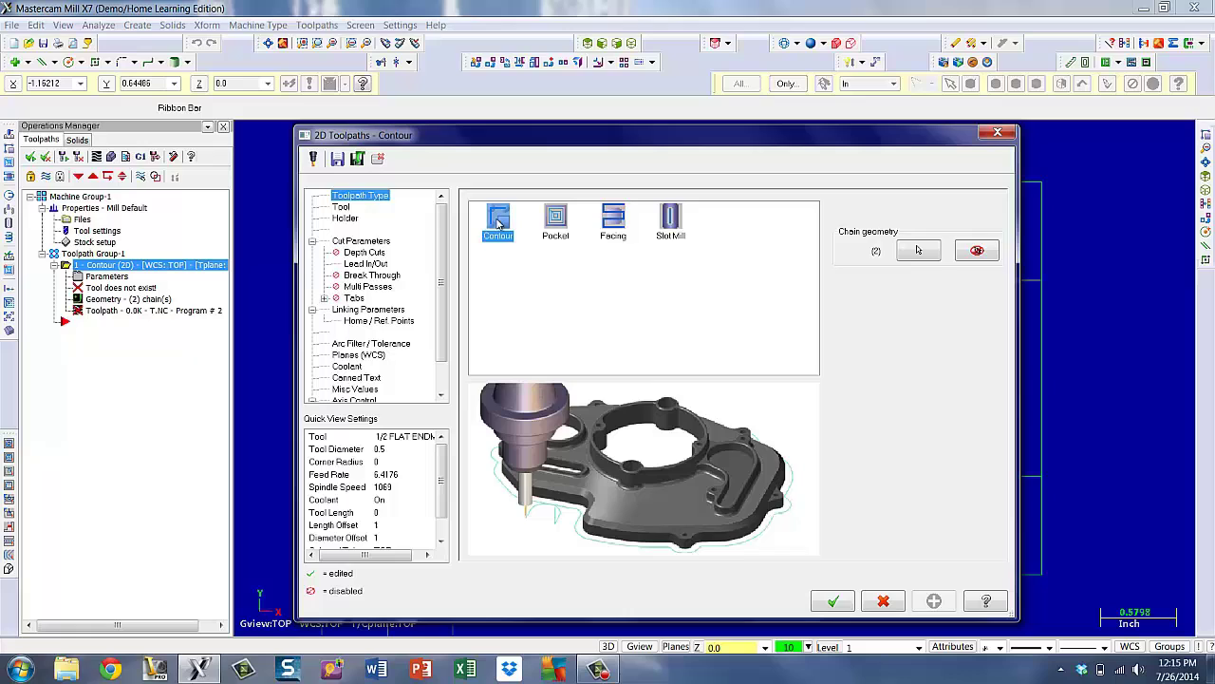
click(342, 208)
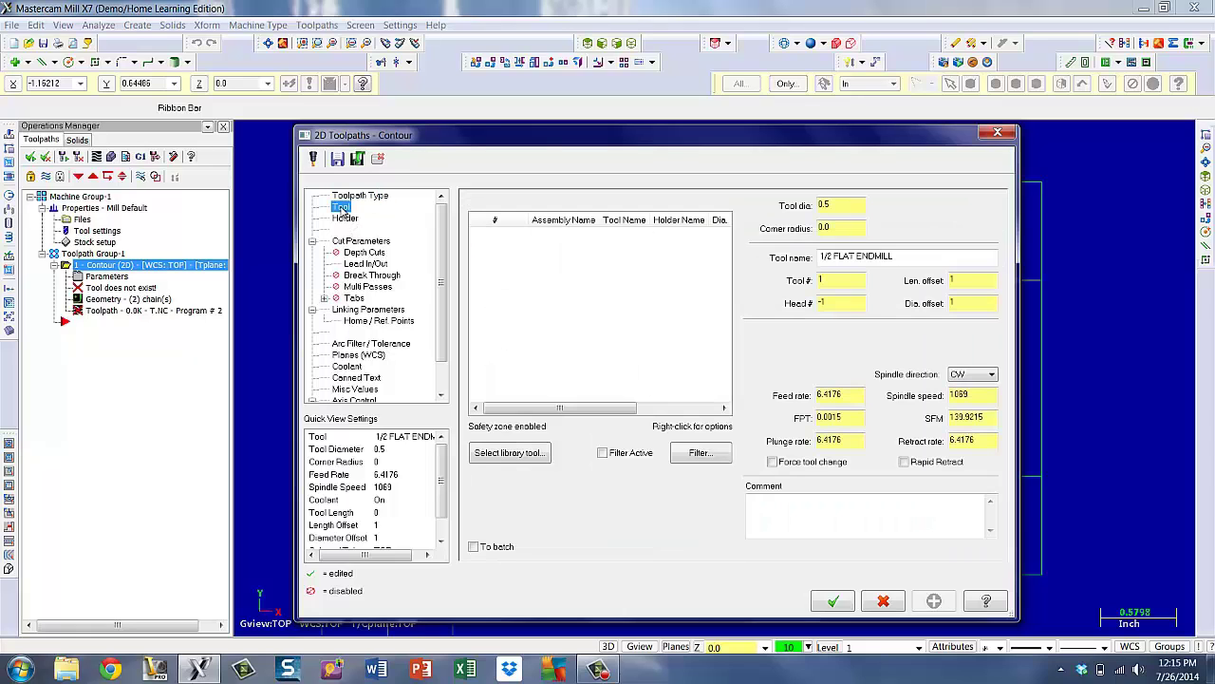
click(511, 453)
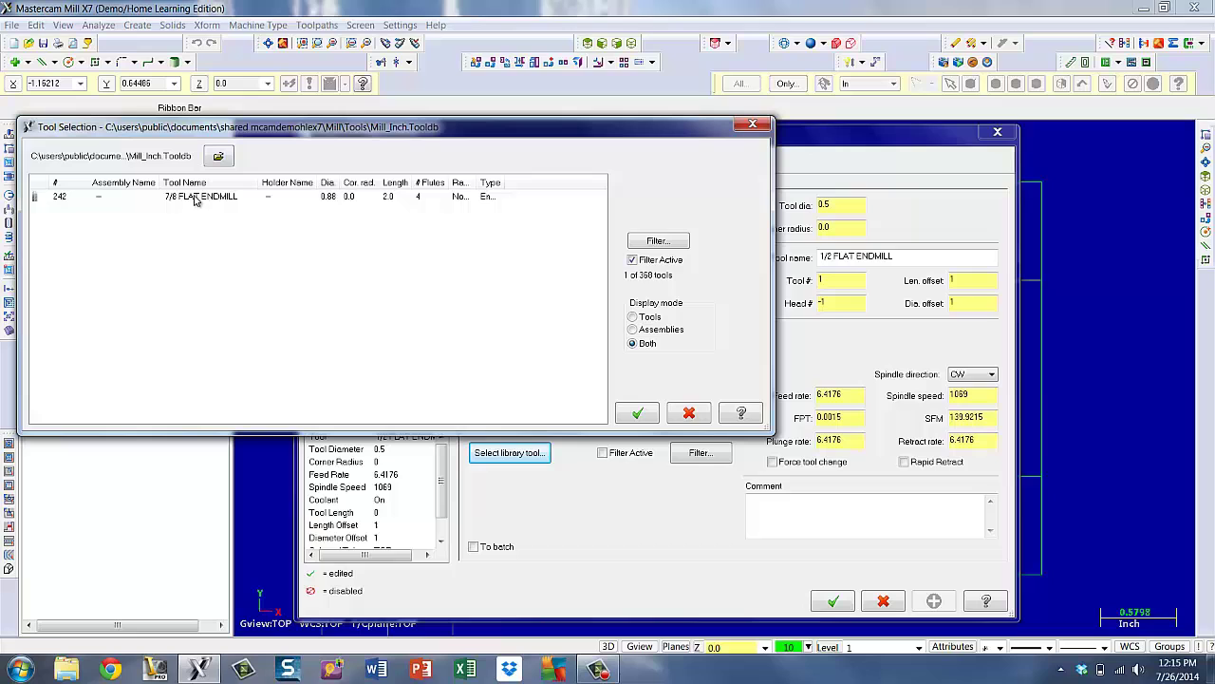
click(658, 241)
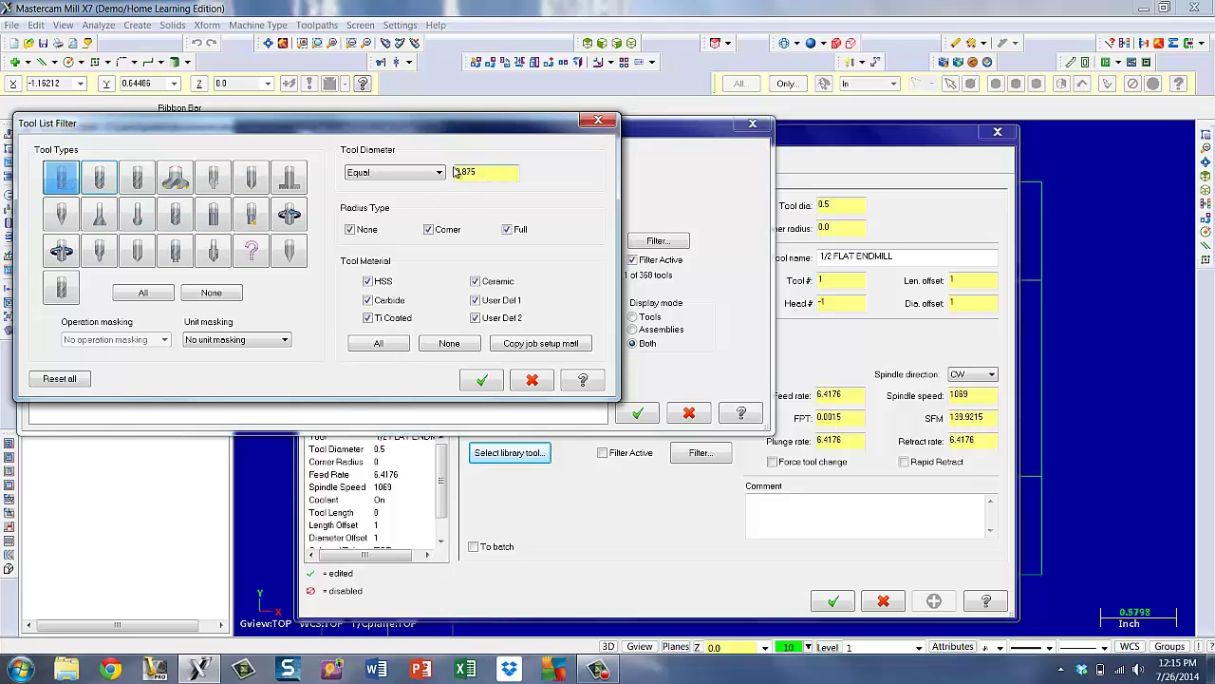
click(475, 281)
click(482, 381)
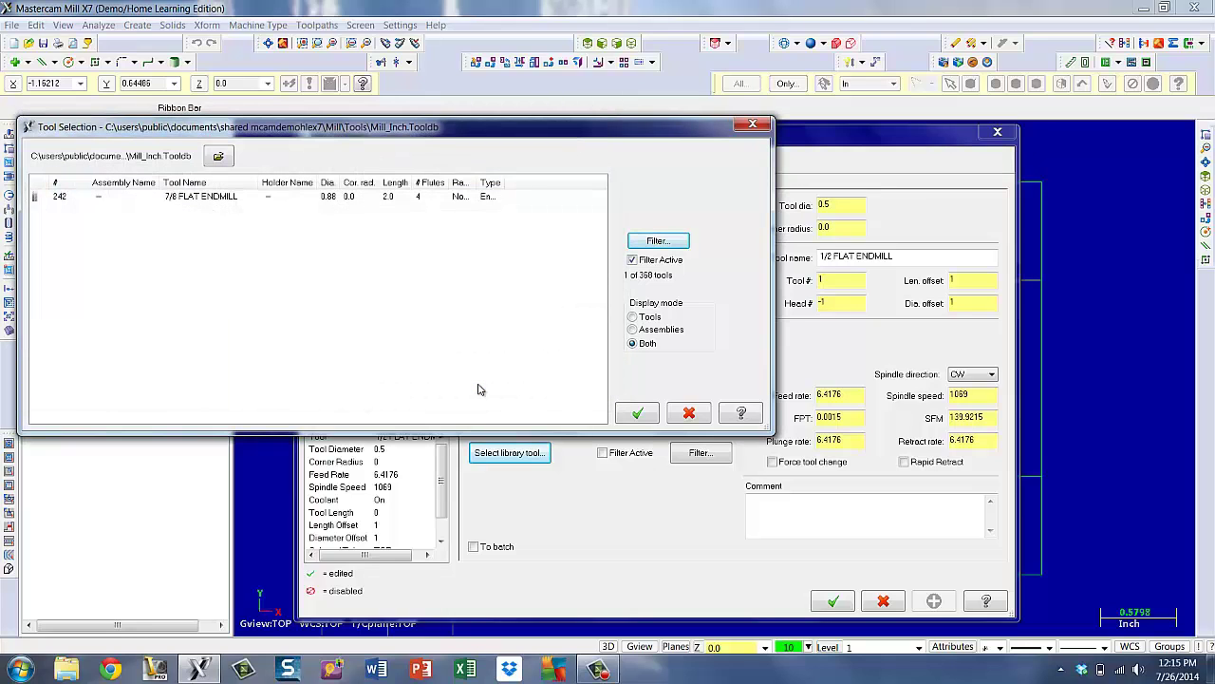
click(181, 197)
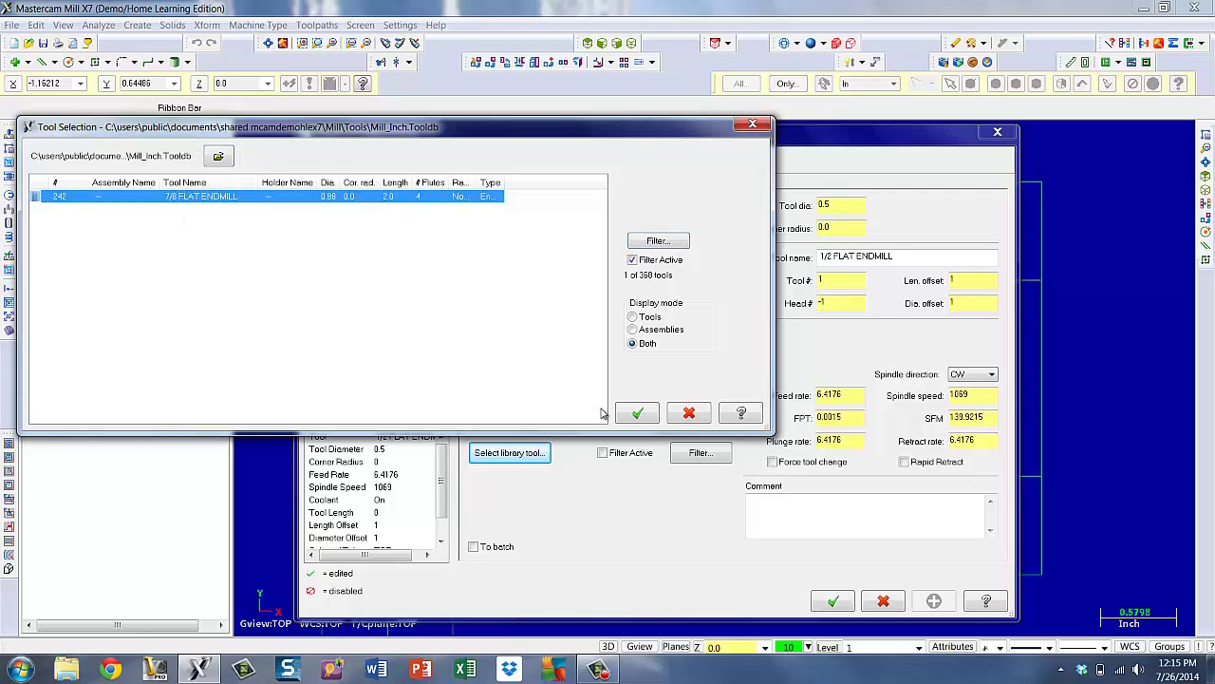
click(635, 415)
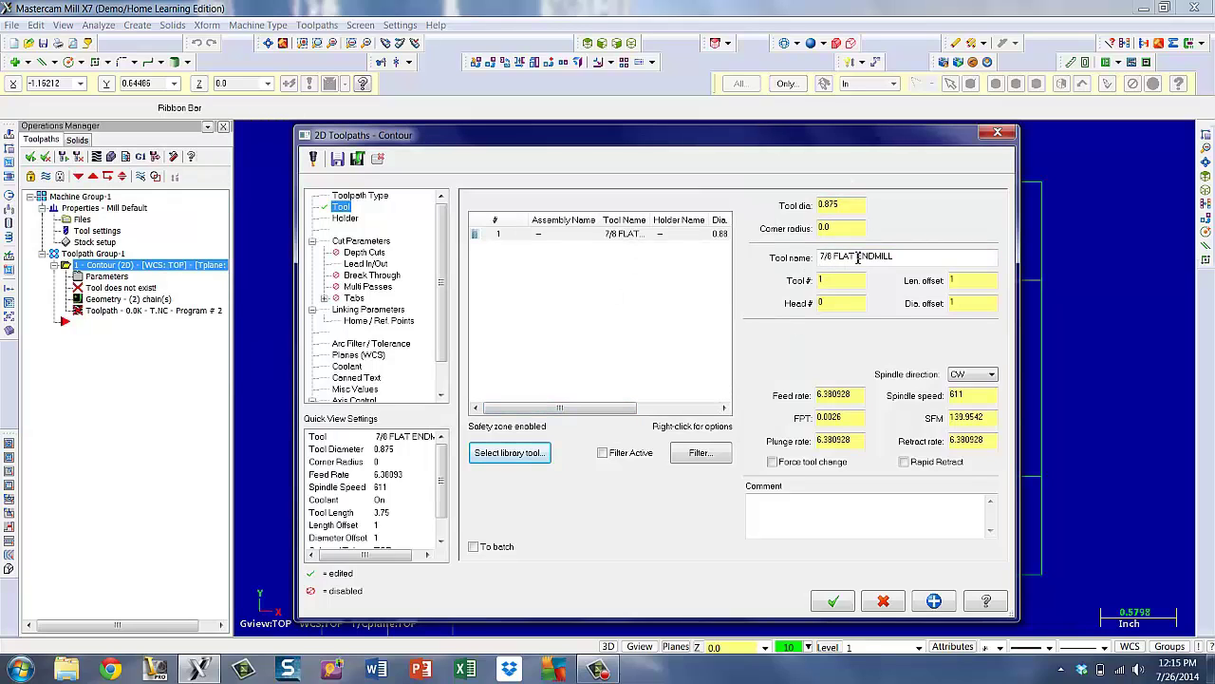
Enter "mill slot" as the comment for the contour toolpath's tool.
click(758, 514)
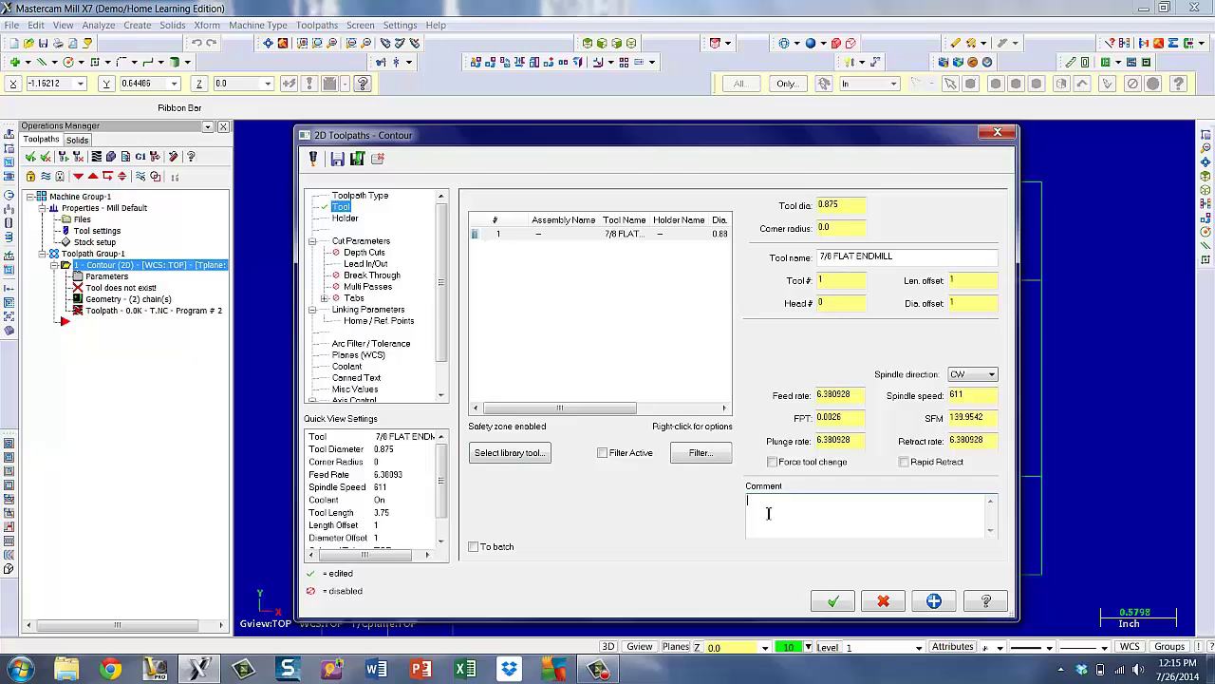
text(mill)
text(slot)
Check the default holder and set the cutter compensation direction to Right, keeping the compensation type Computer.
click(345, 219)
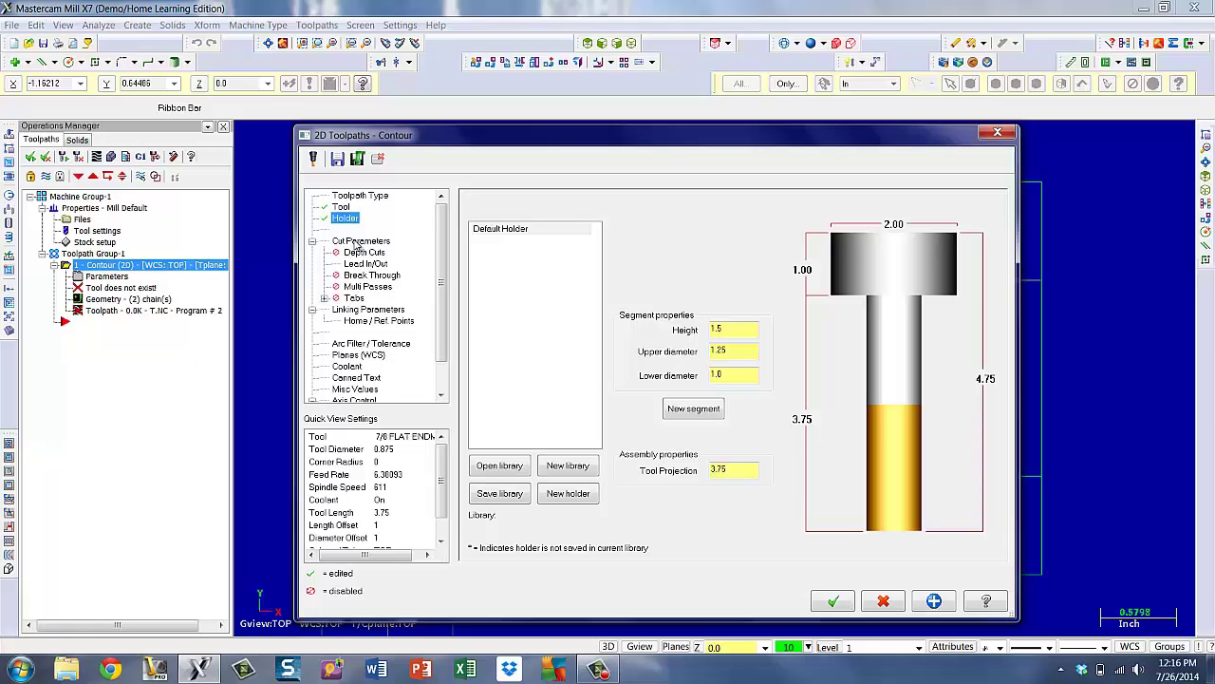
click(358, 243)
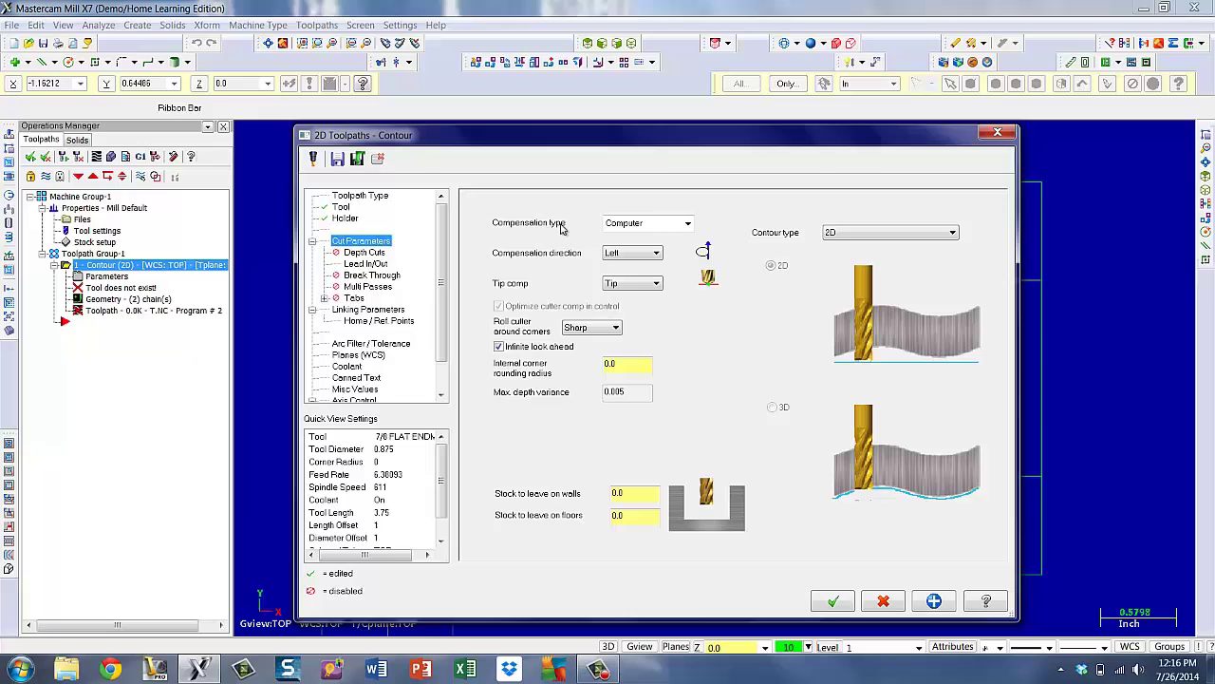
click(656, 253)
click(622, 275)
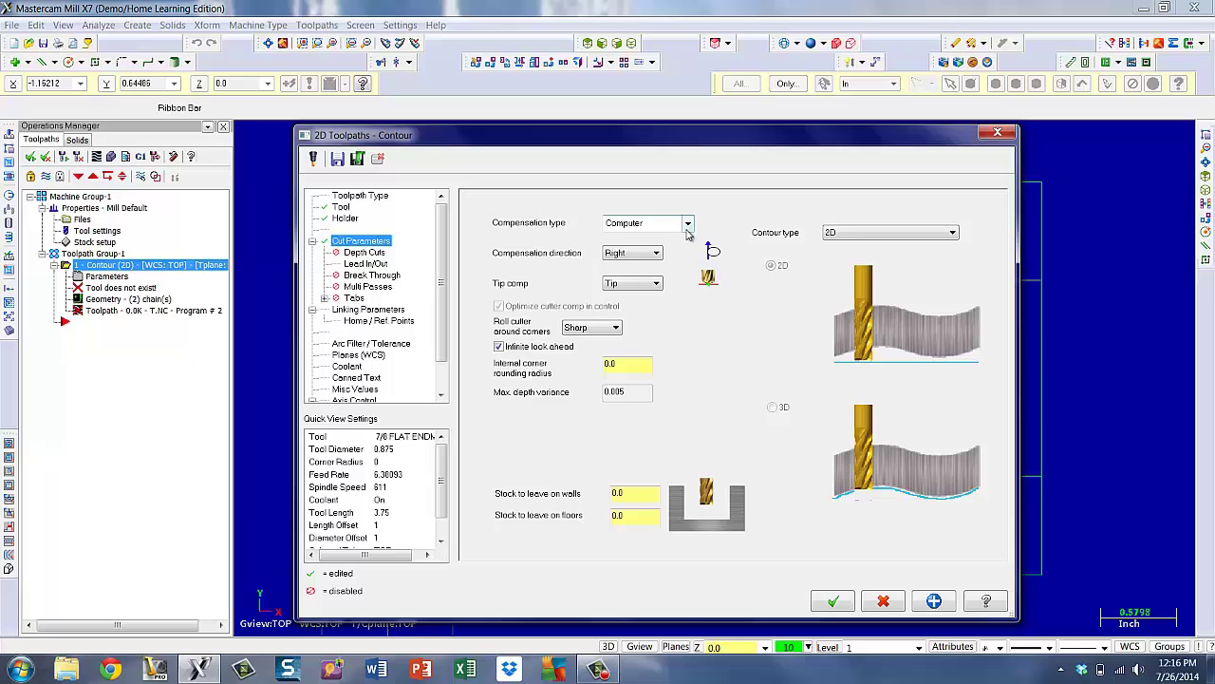
click(688, 224)
click(622, 240)
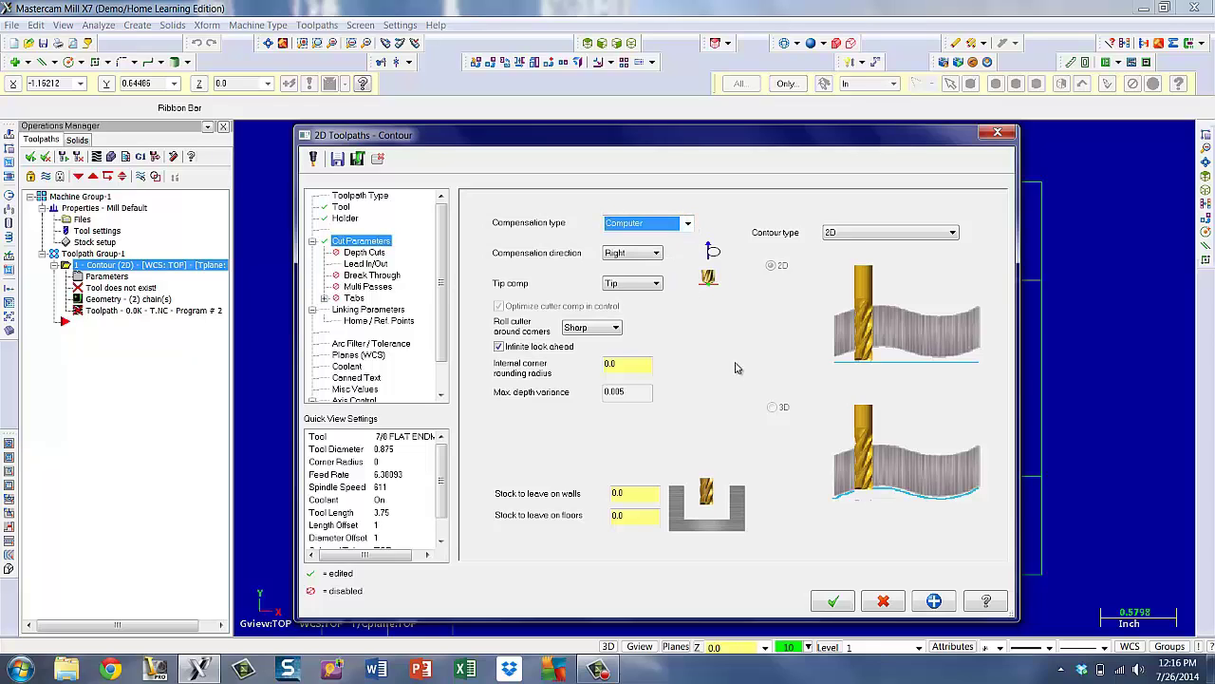
Set the lead-in and lead-out arc radius to 0 for both entry and exit.
click(362, 269)
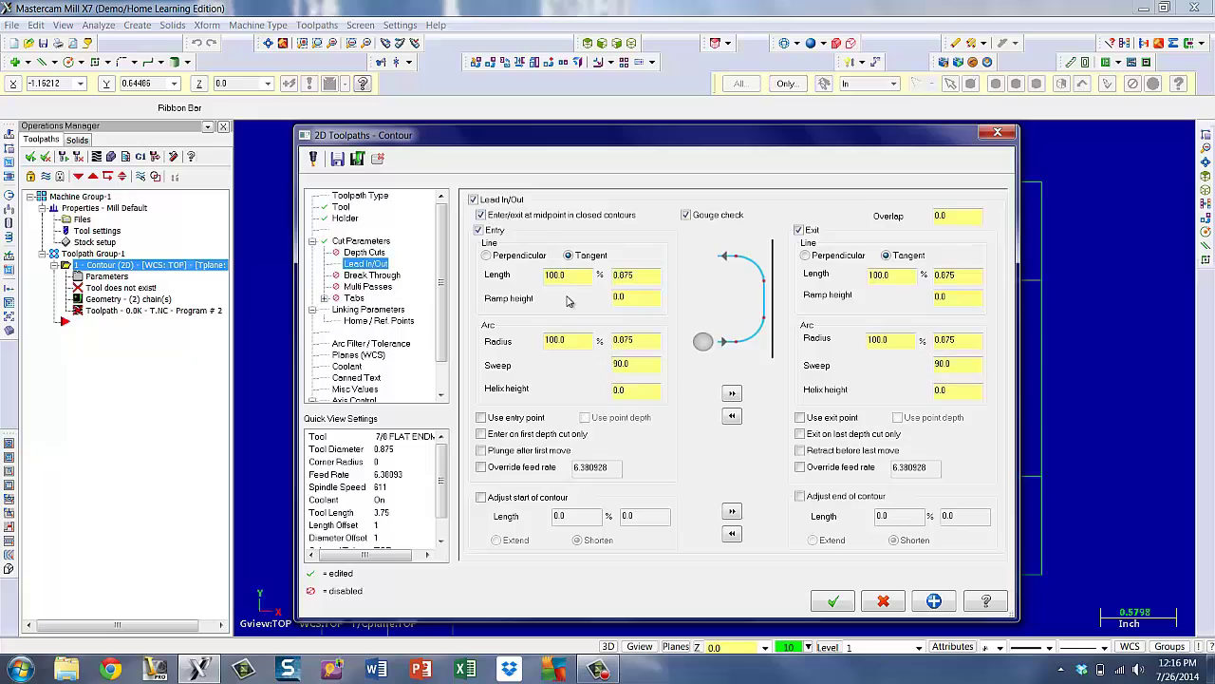
double_click(571, 342)
text(0)
key(Tab)
double_click(879, 340)
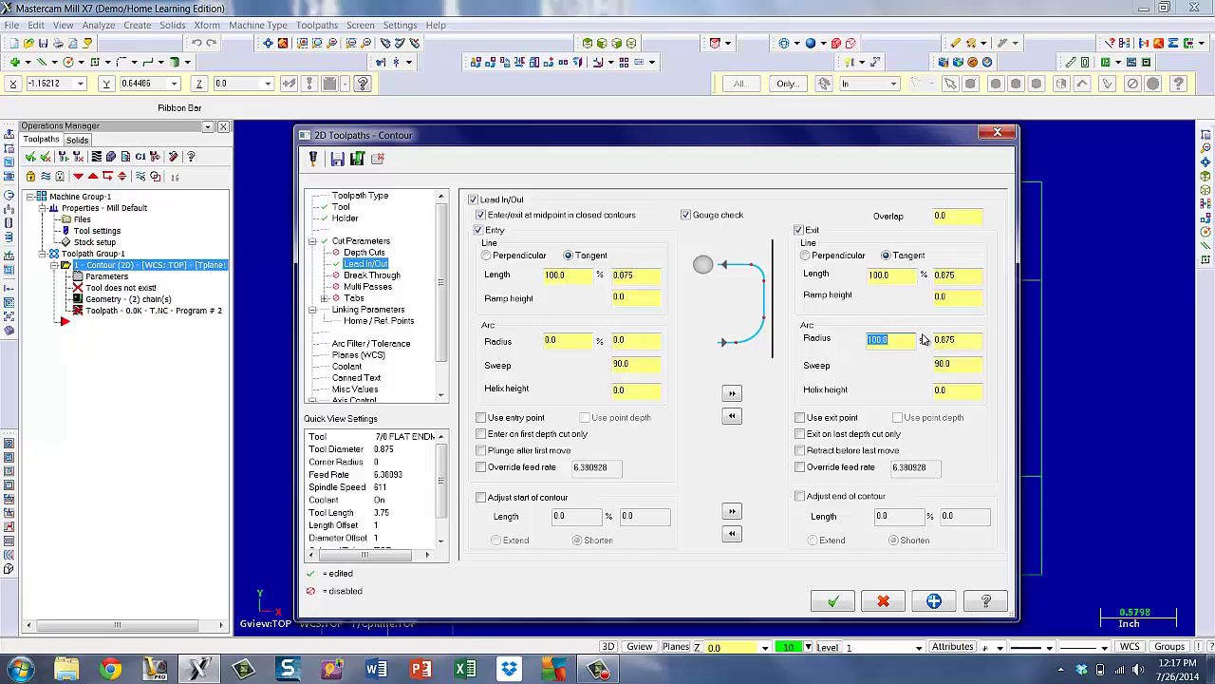
text(0)
key(Return)
In the linking parameters, enable the clearance plane, make retract and depth absolute, set the depth to -.375 and accept the toolpath.
click(355, 311)
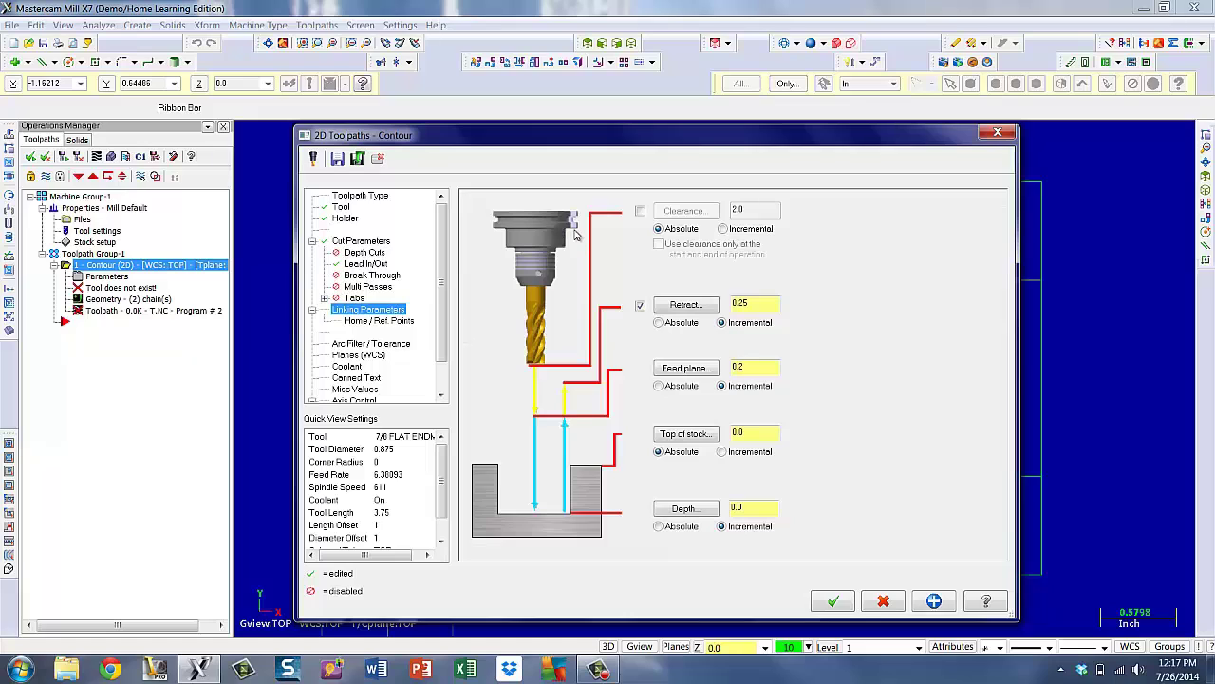
click(640, 212)
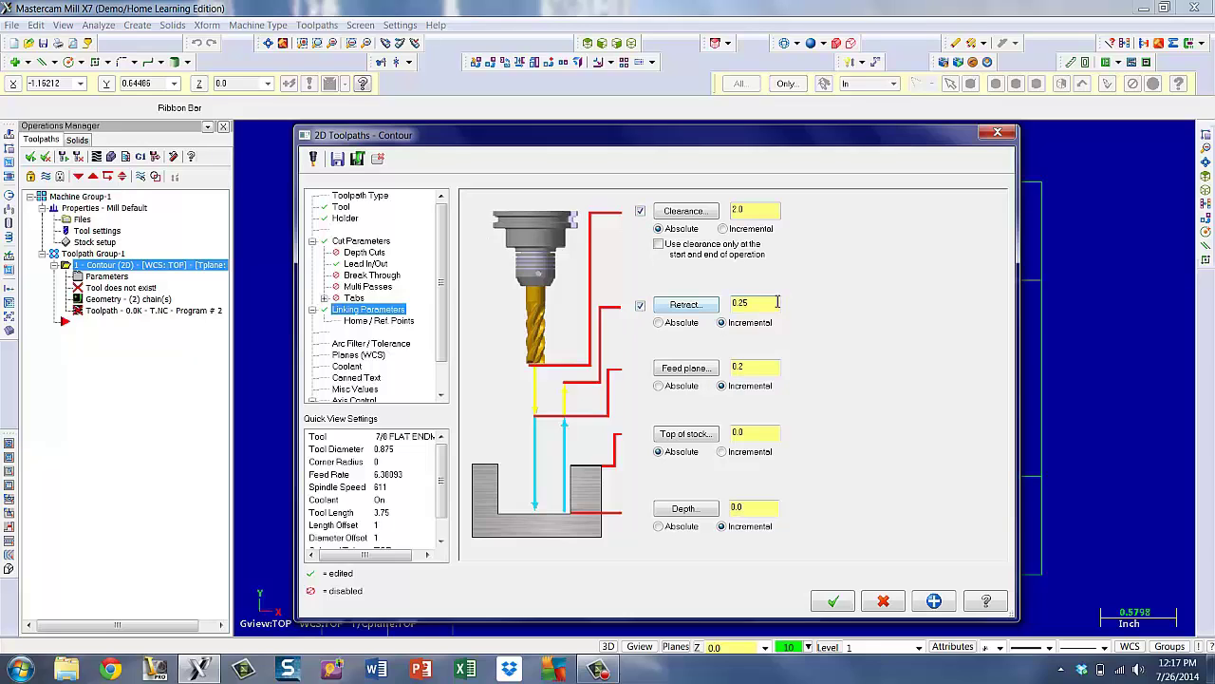
click(658, 323)
click(659, 528)
double_click(746, 508)
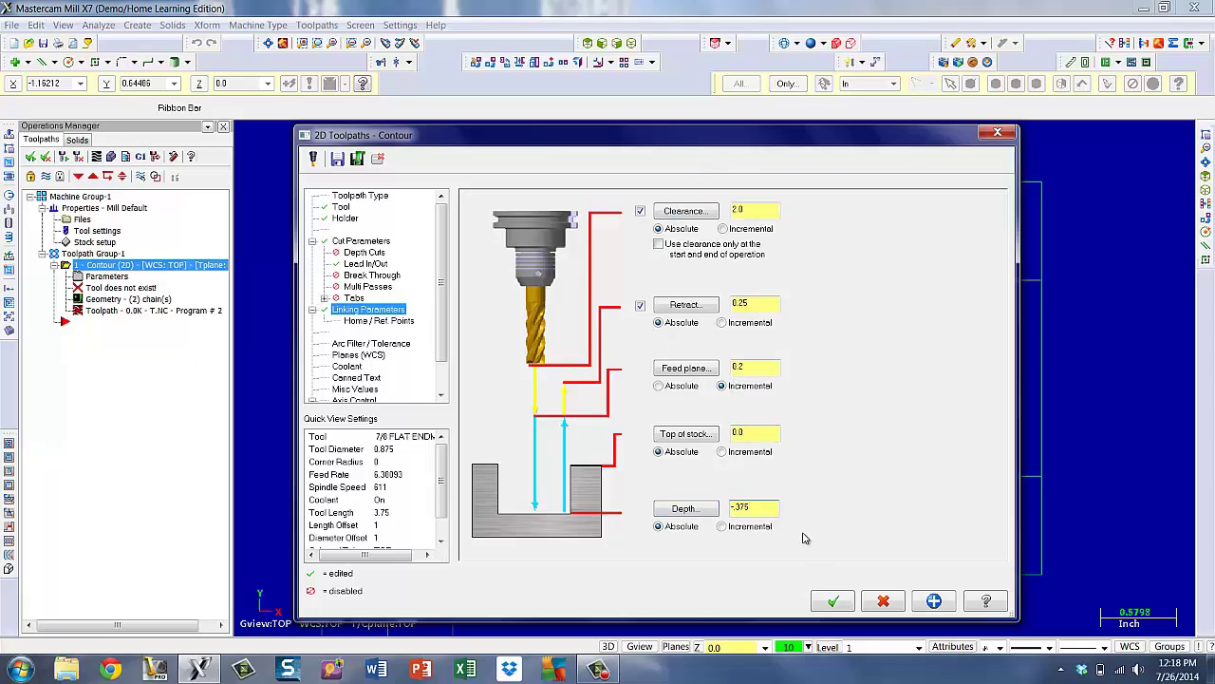
click(834, 604)
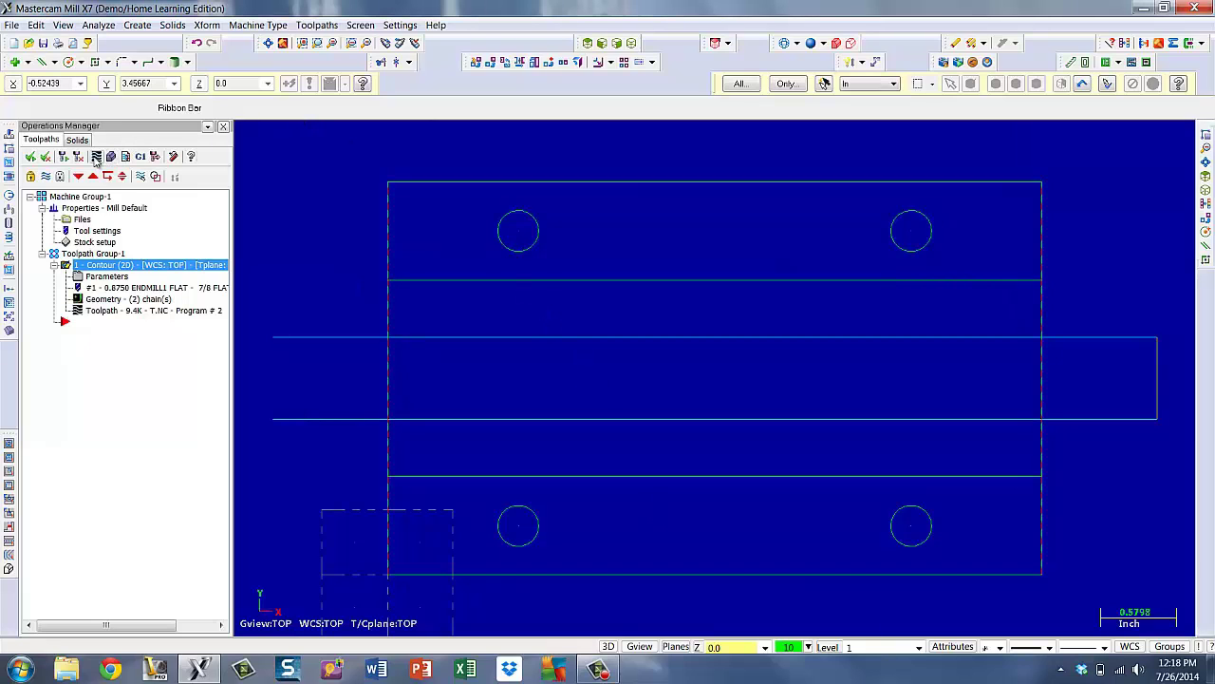
Backplot the slot contour in a maximized isometric view at reduced playback speed and examine the tool path from a rotated view.
click(96, 158)
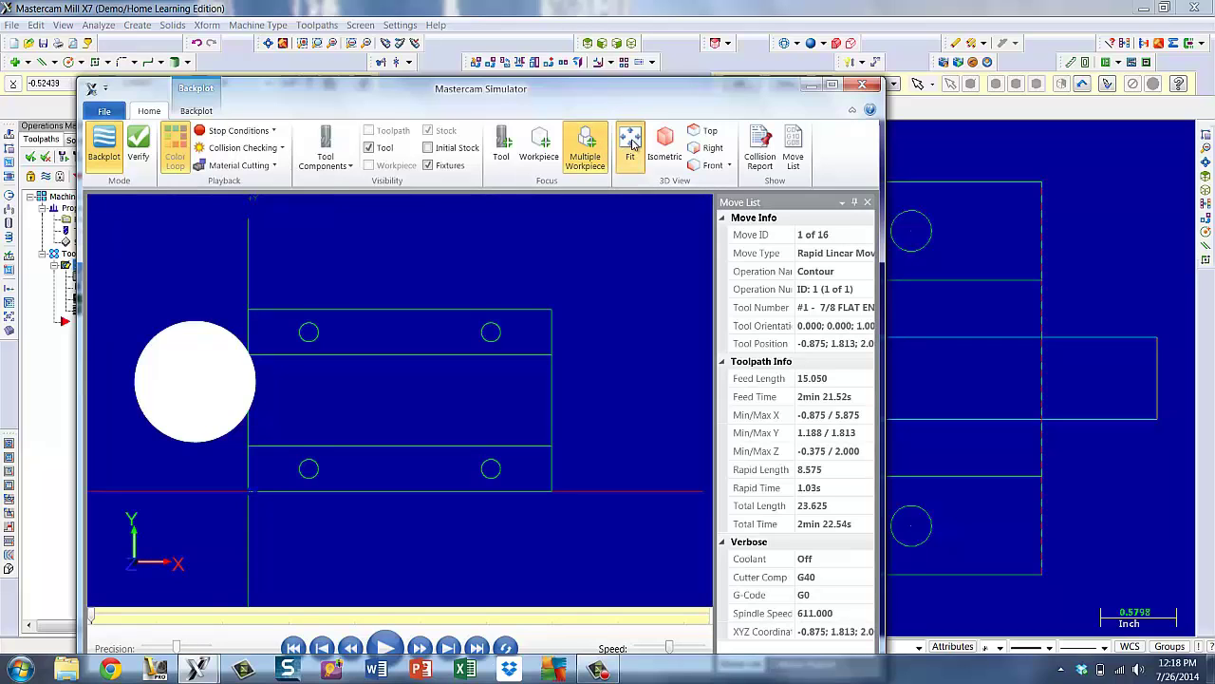
click(630, 144)
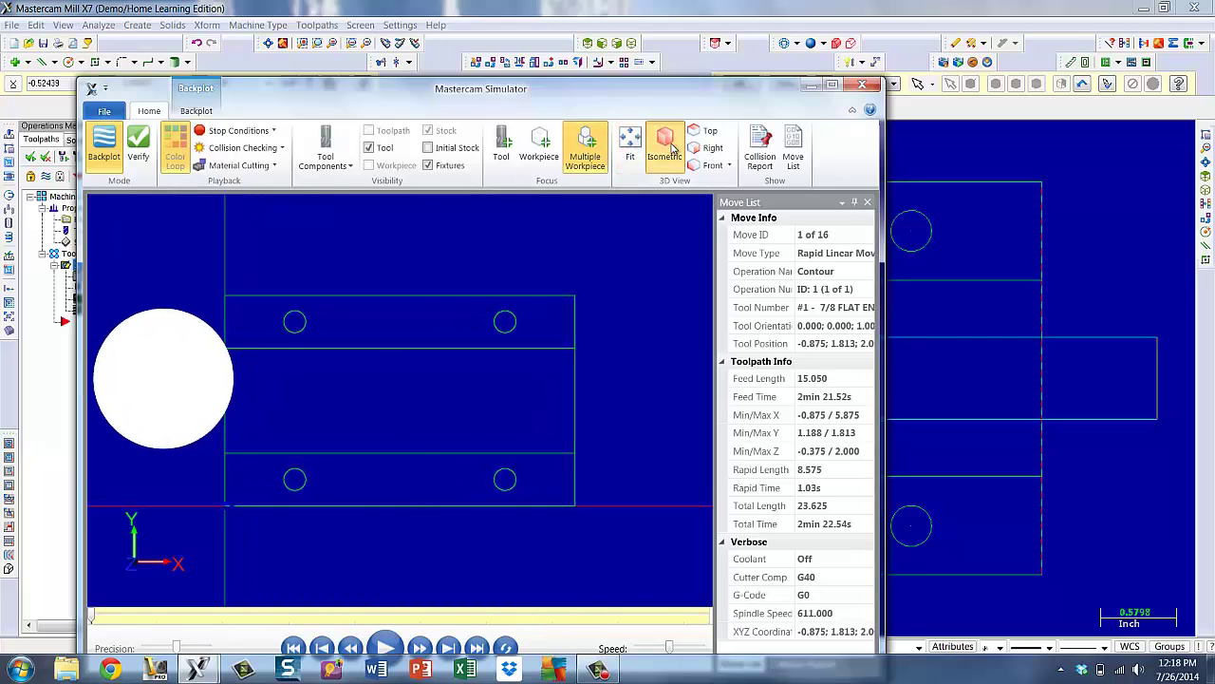
click(668, 147)
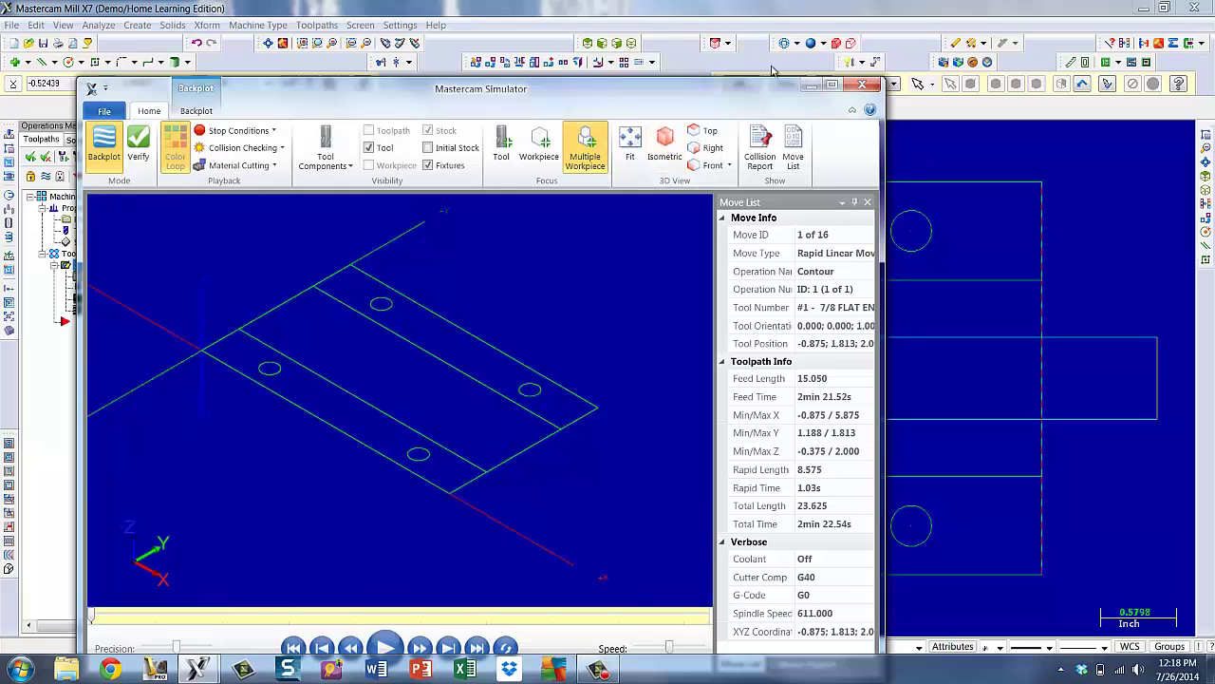
click(832, 87)
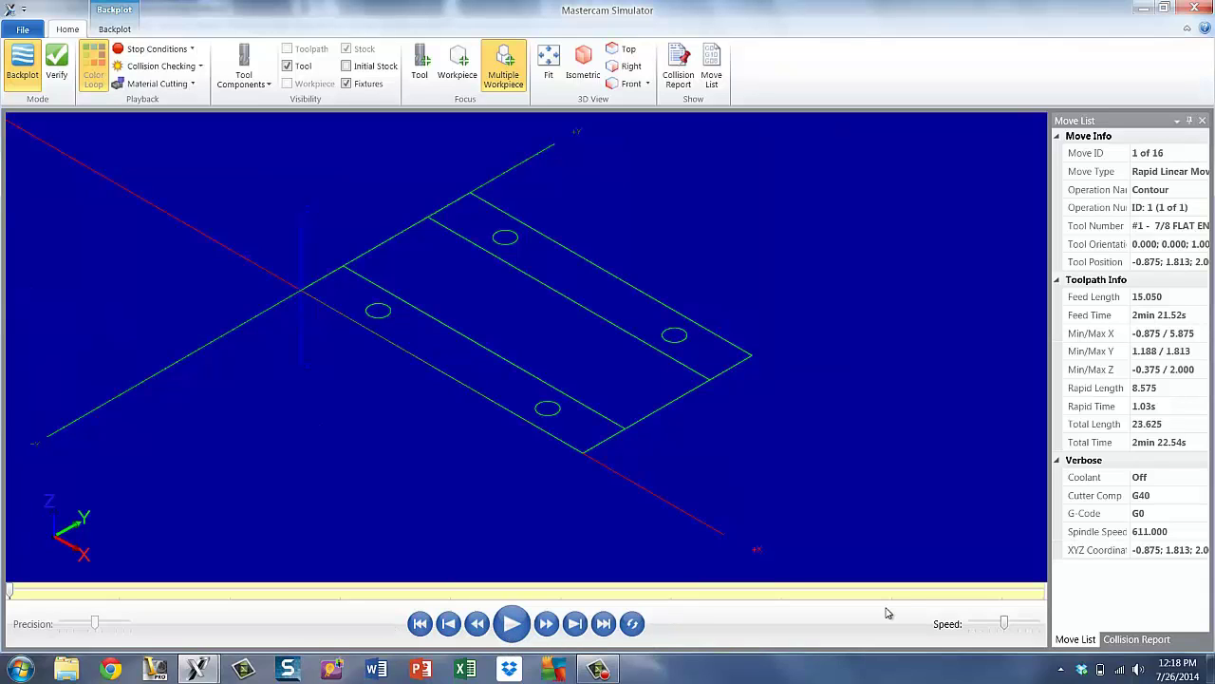
drag(1004, 624, 989, 624)
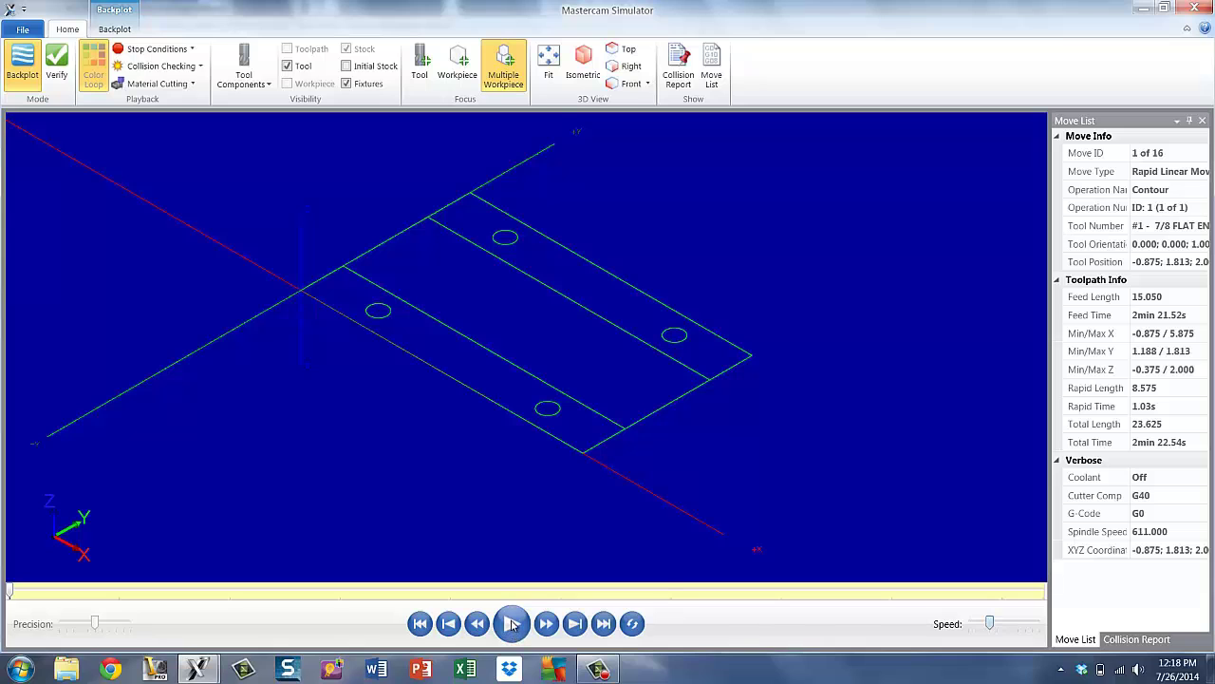
click(518, 634)
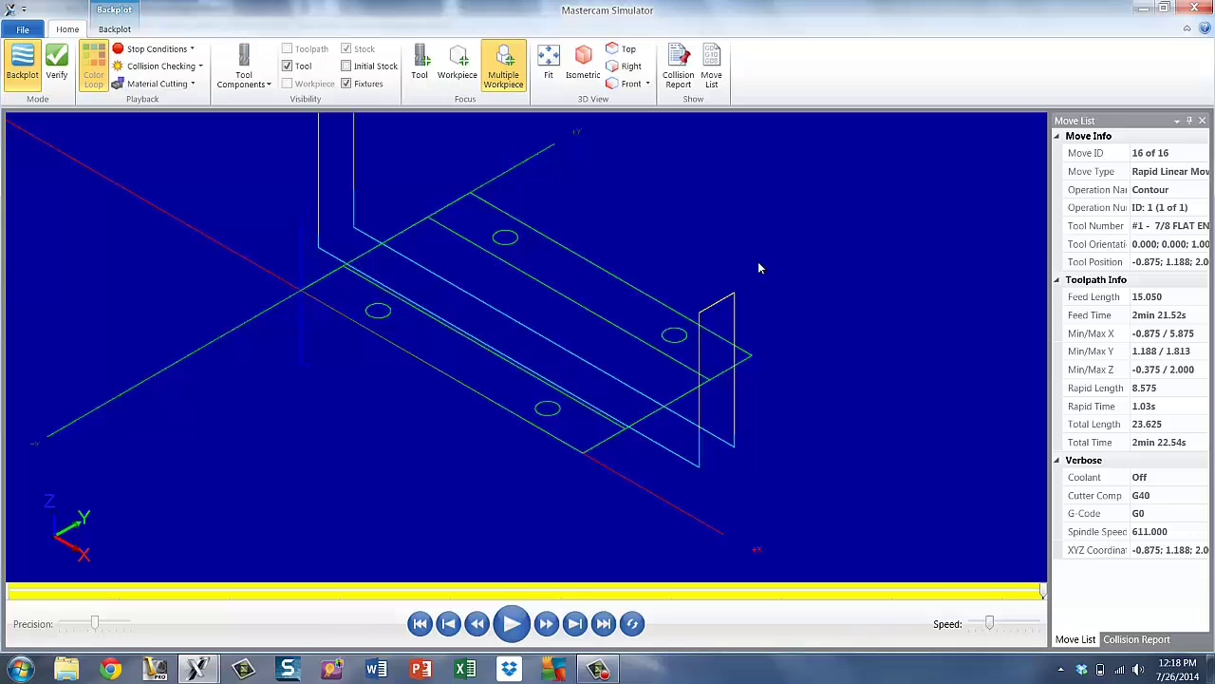
middle_drag(586, 360, 610, 342)
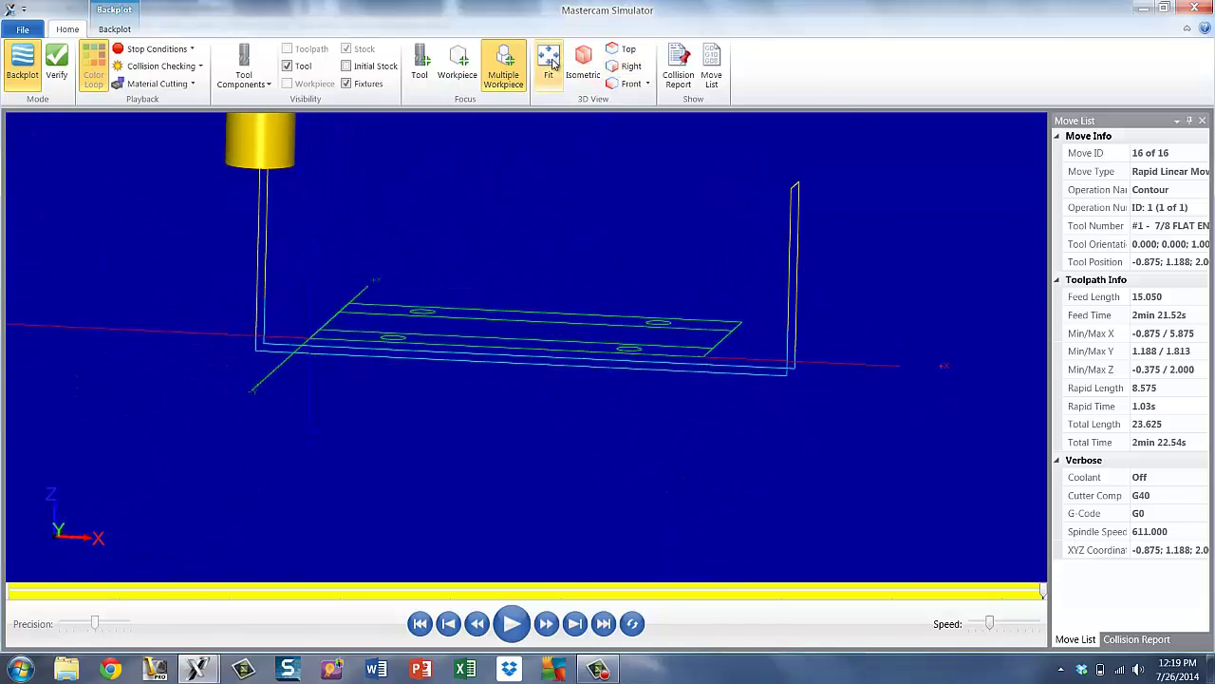
click(583, 64)
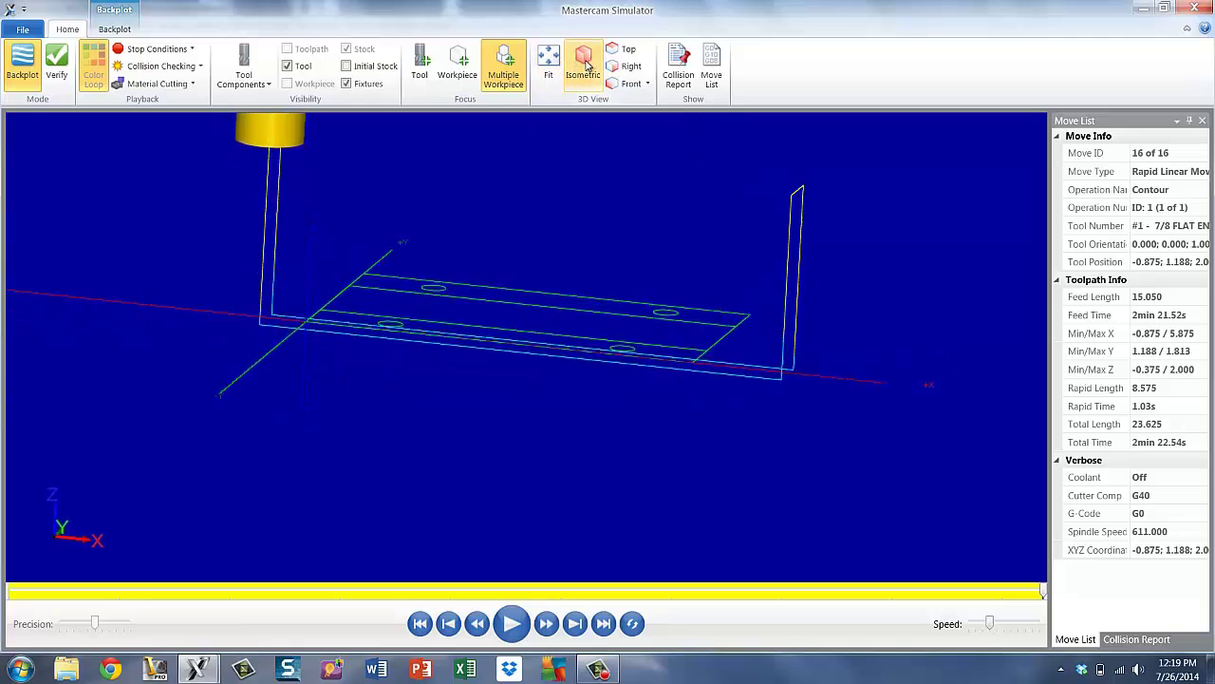
Close the simulator, start a drill toolpath and define the centres of all four holes as its drill points.
click(1196, 9)
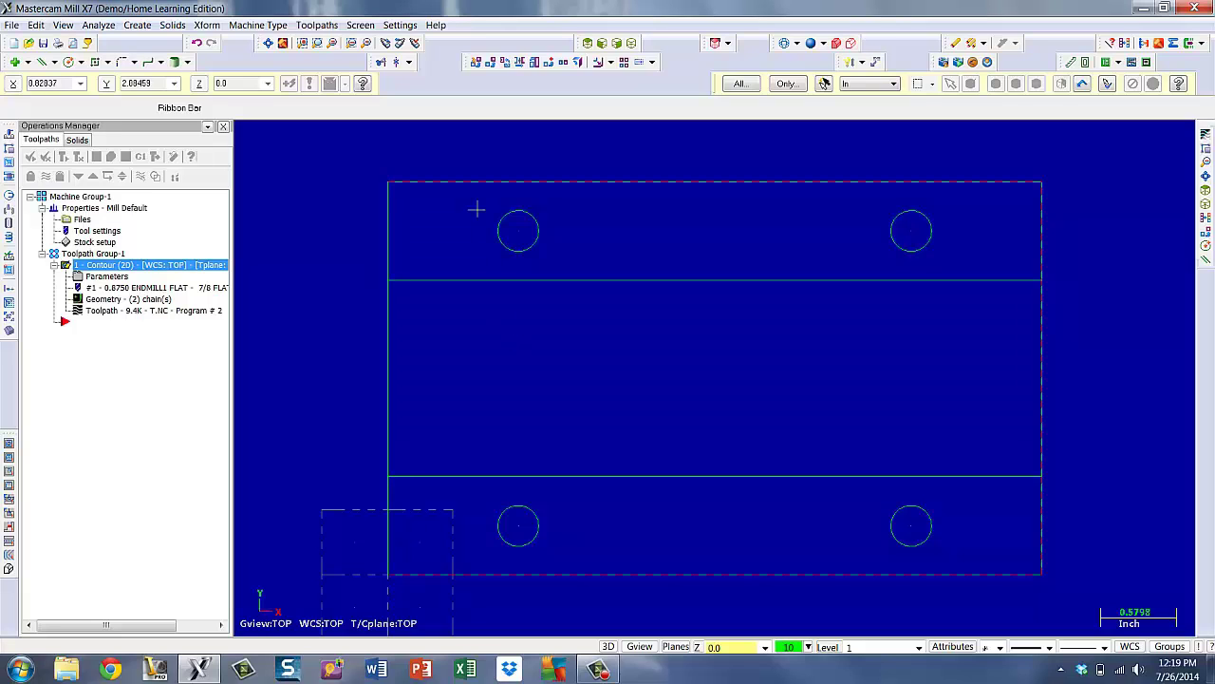
click(319, 24)
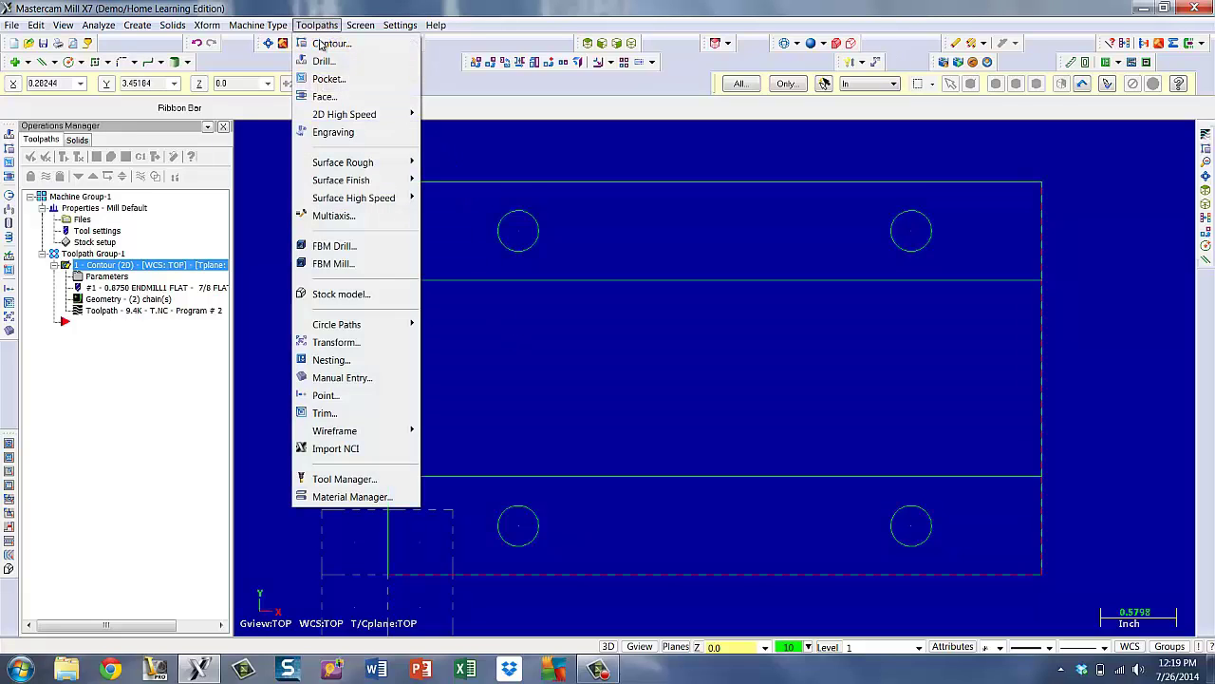
click(321, 61)
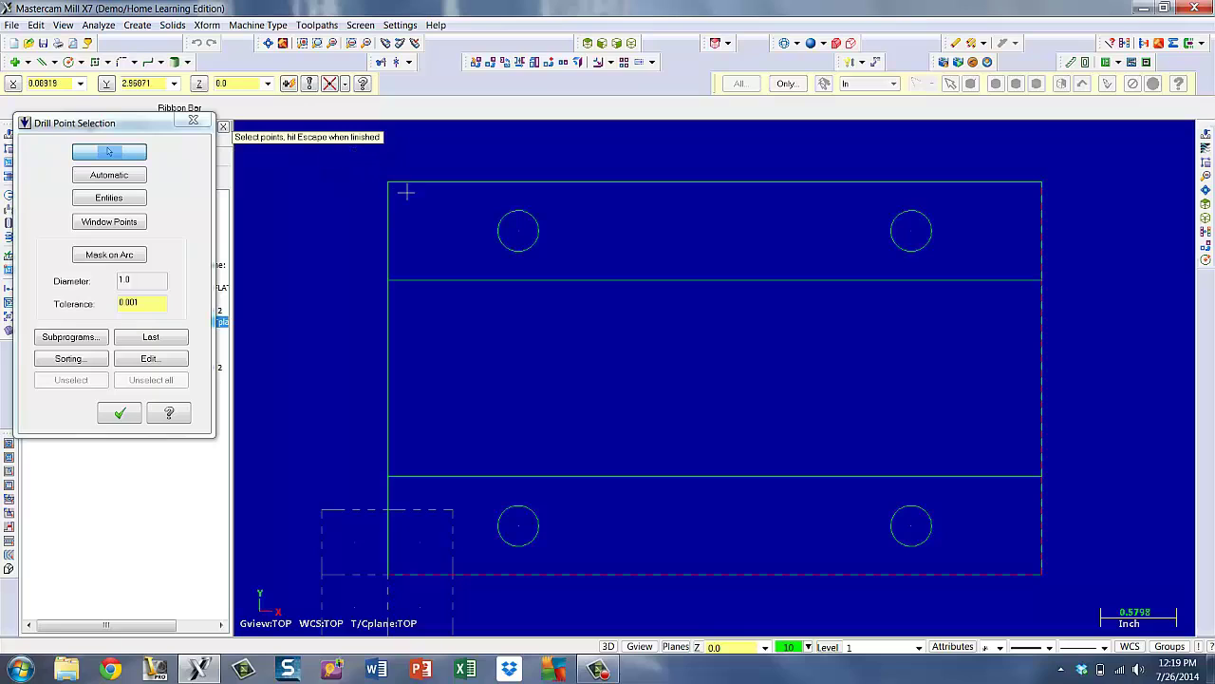
click(518, 235)
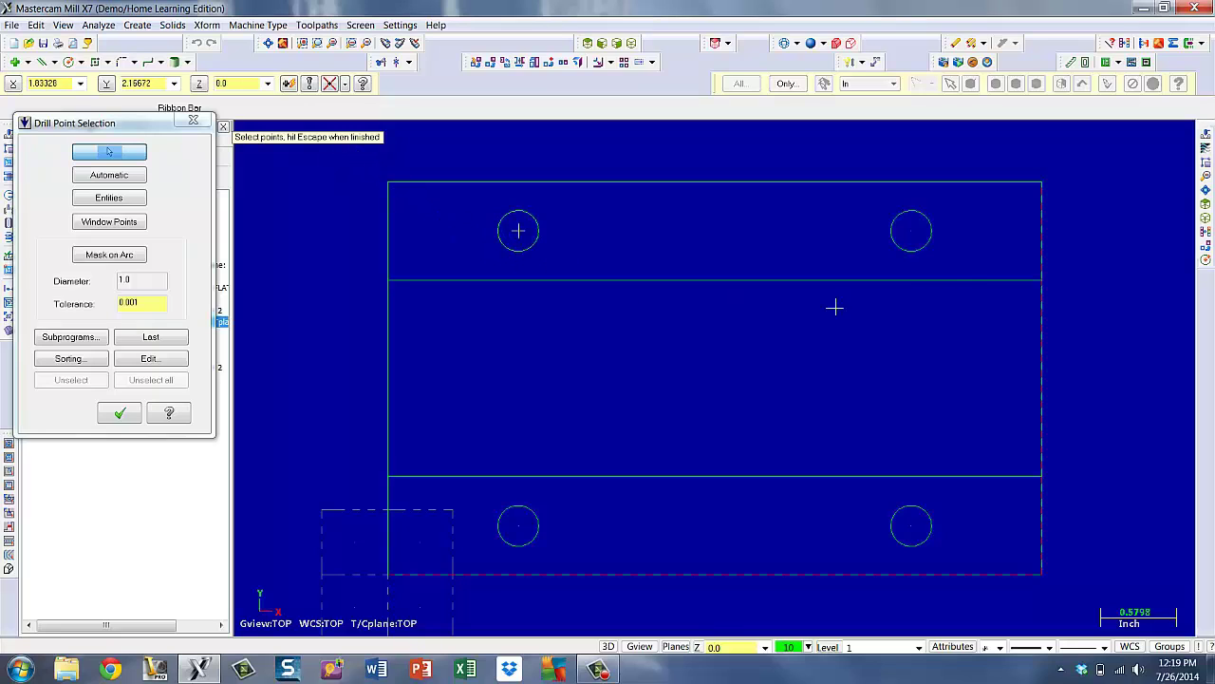
click(917, 241)
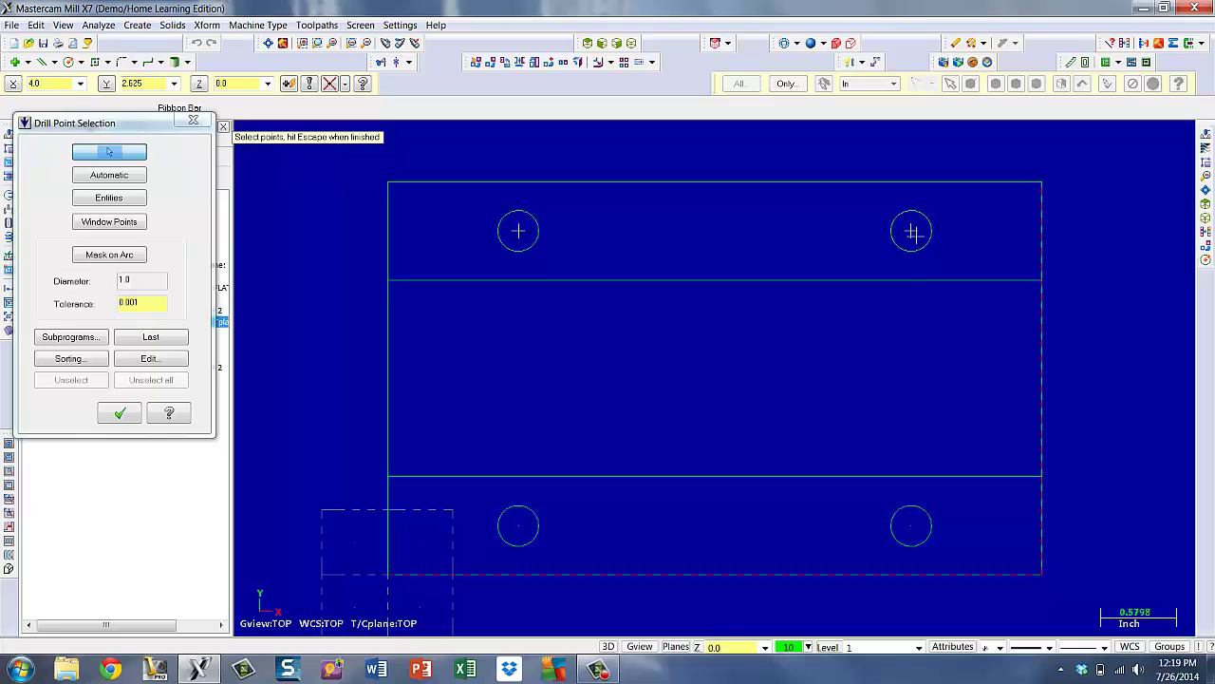
click(914, 534)
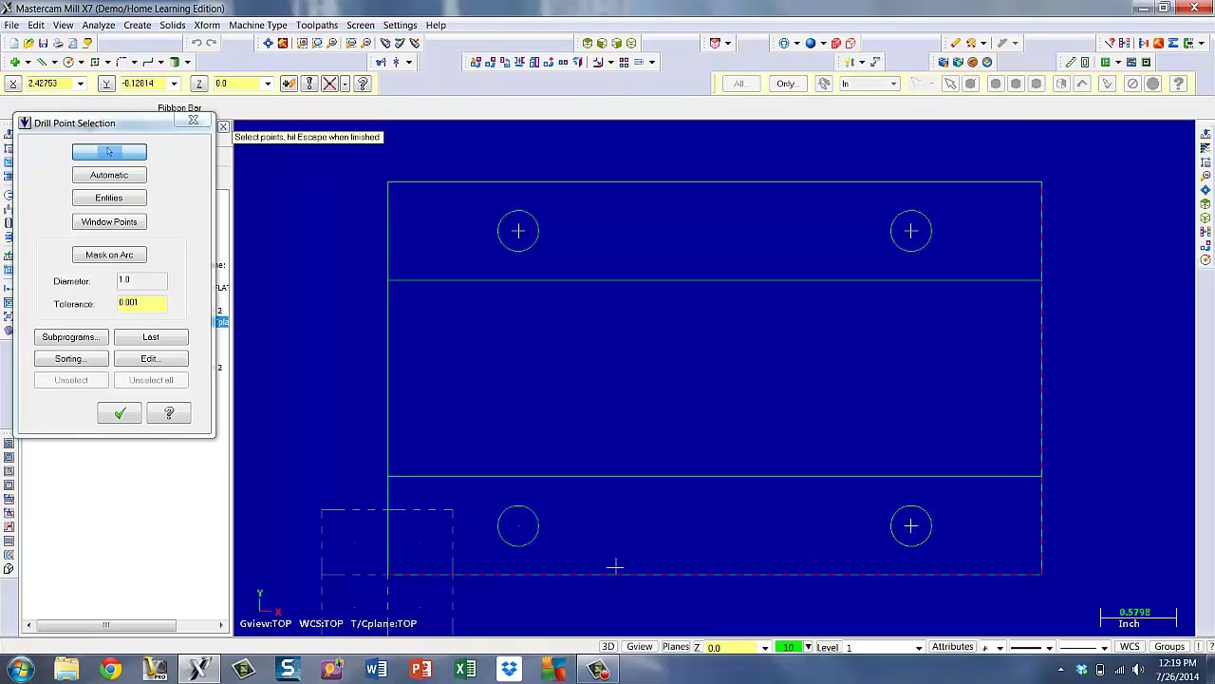
click(520, 528)
key(Escape)
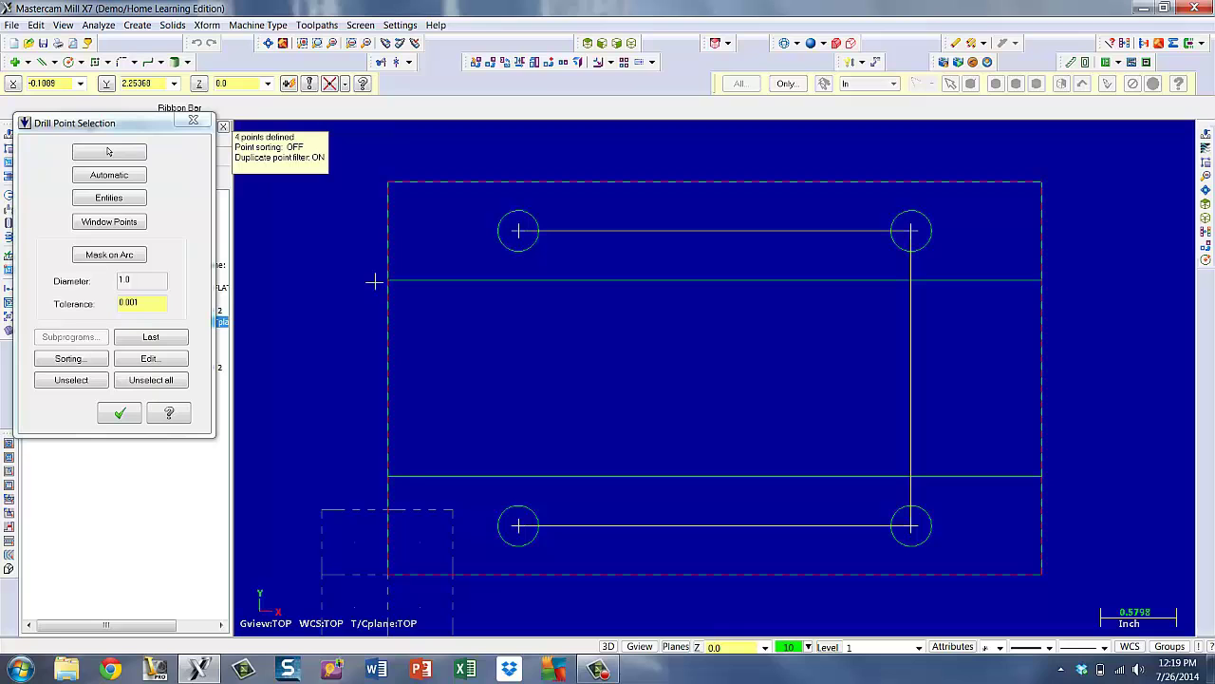
click(119, 414)
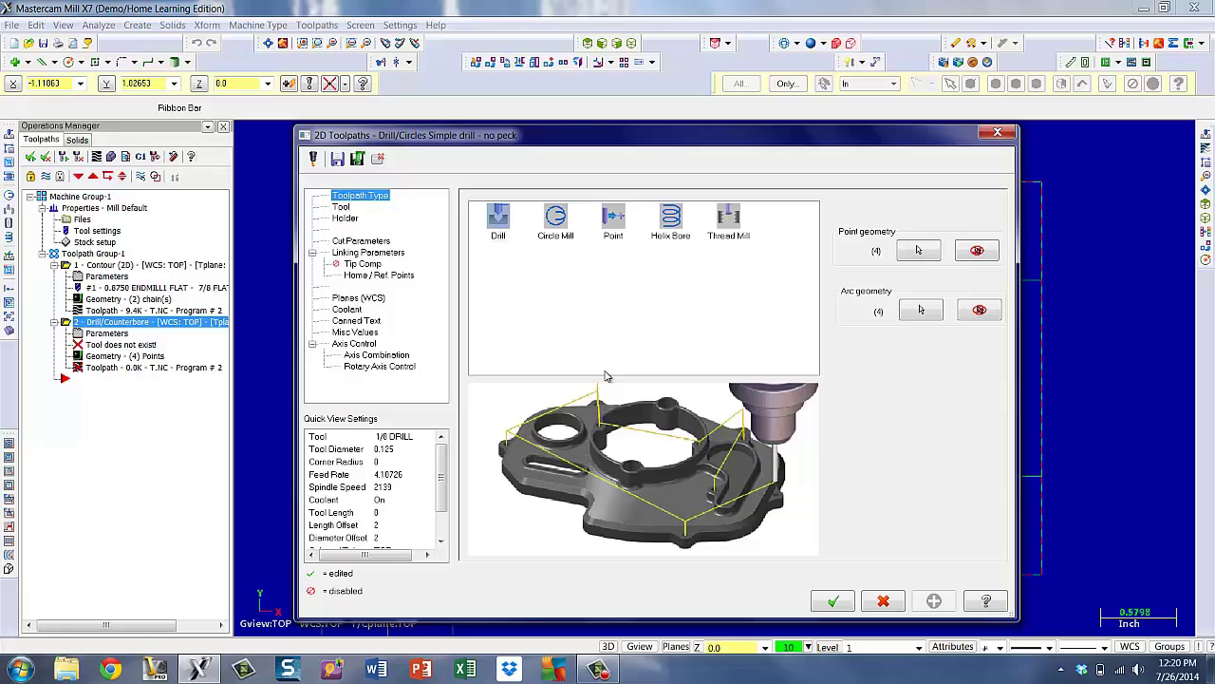
Set the toolpath type to Drill, load the 5/16 drill from the tool library and enter the comment "droll holes".
click(498, 222)
click(348, 208)
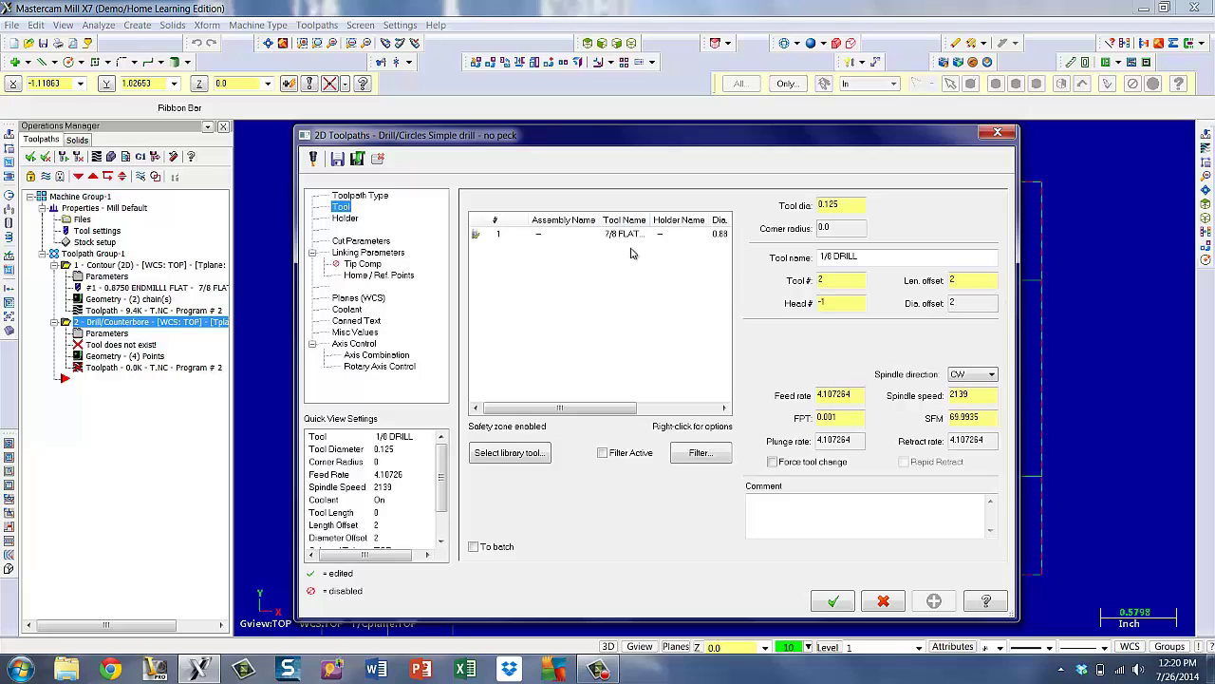
click(509, 454)
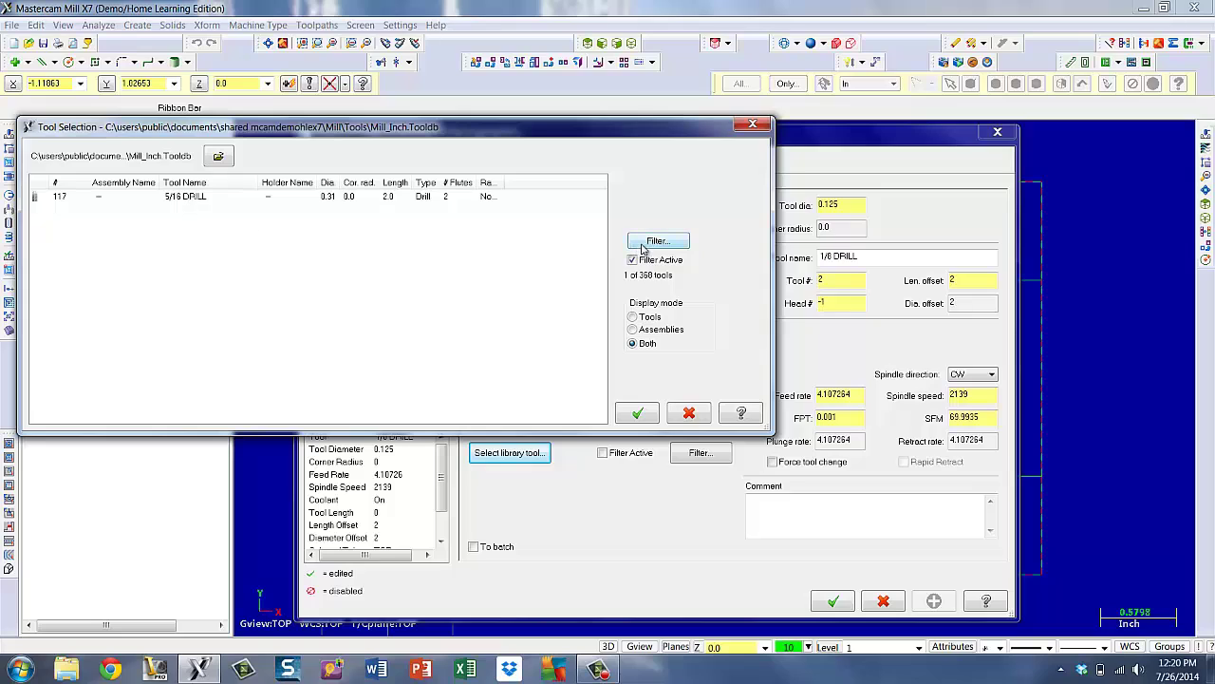
click(189, 199)
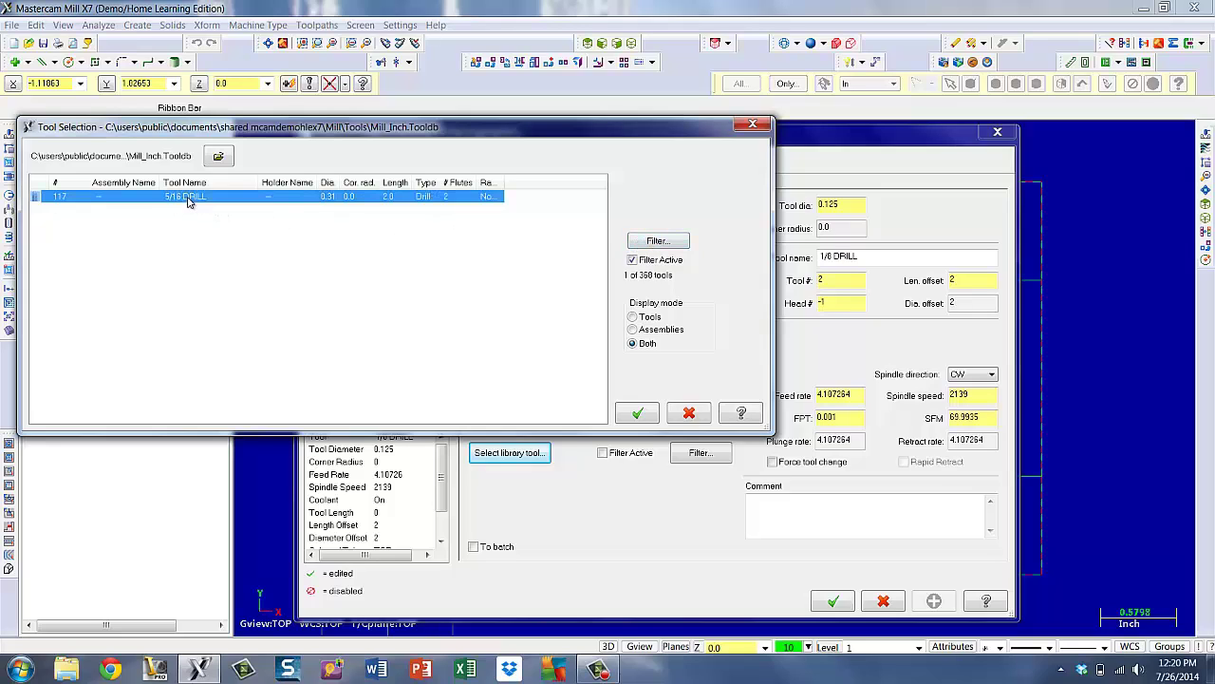
click(638, 416)
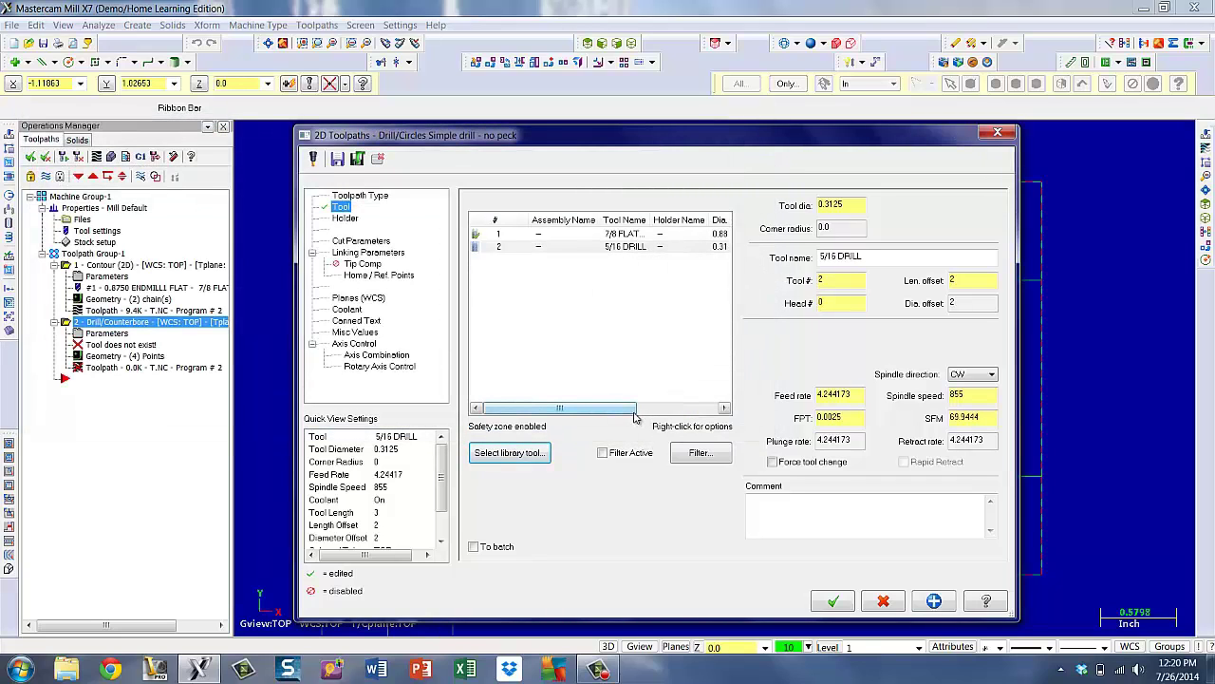
click(802, 520)
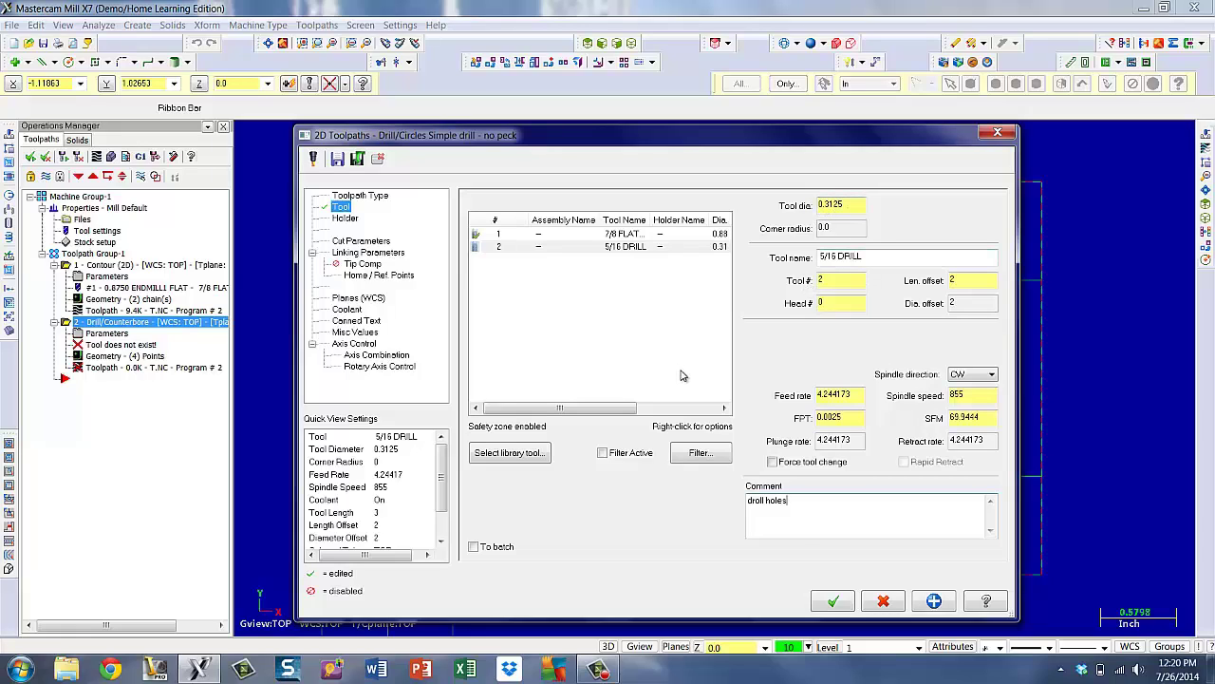
In the cut parameters, try the Peck Drill and Chip Break cycles and return the cycle to Drill/Counterbore.
click(356, 241)
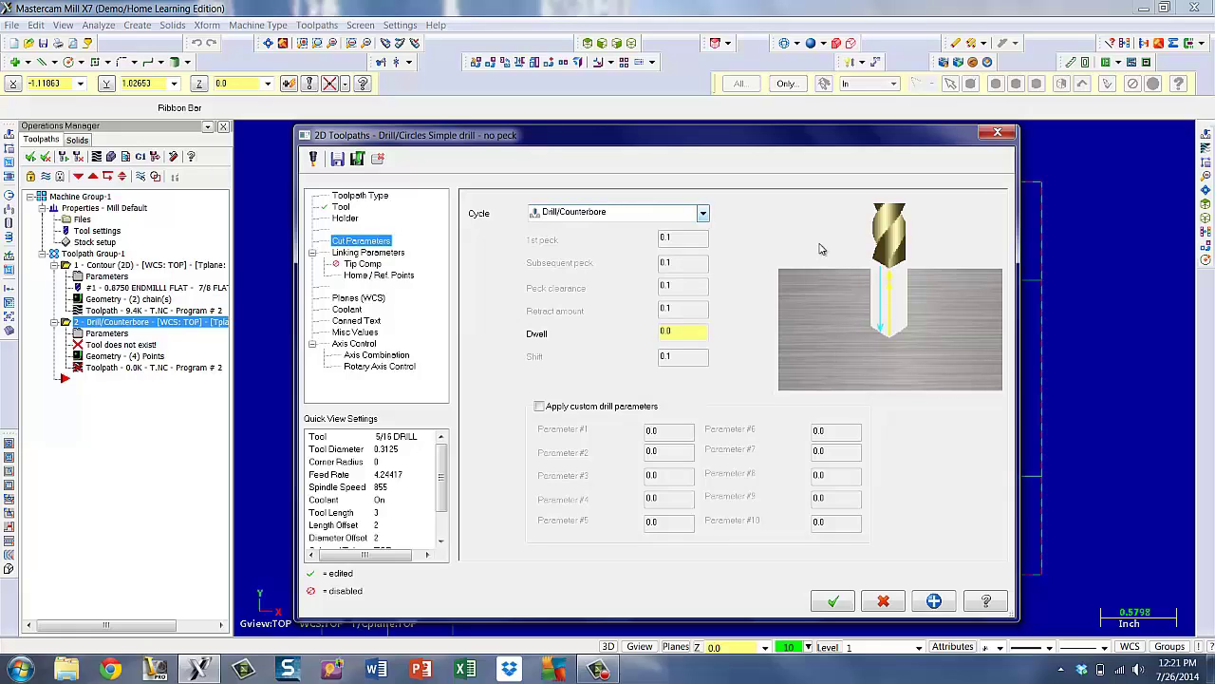
click(703, 214)
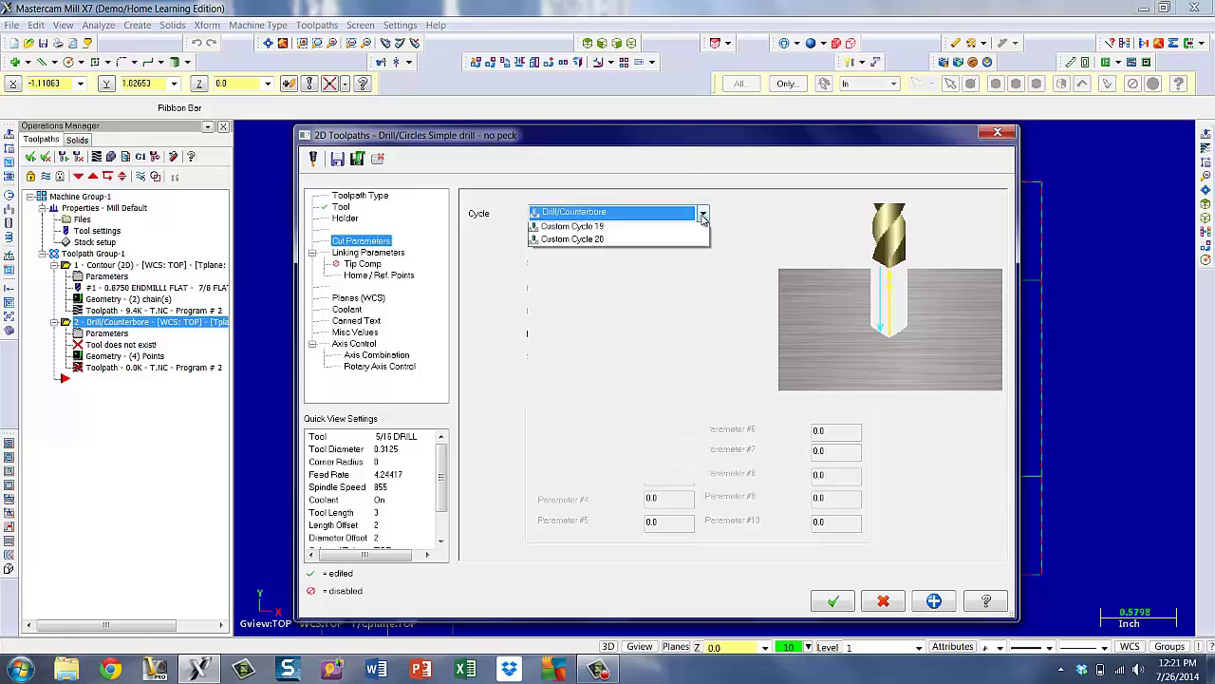
click(544, 242)
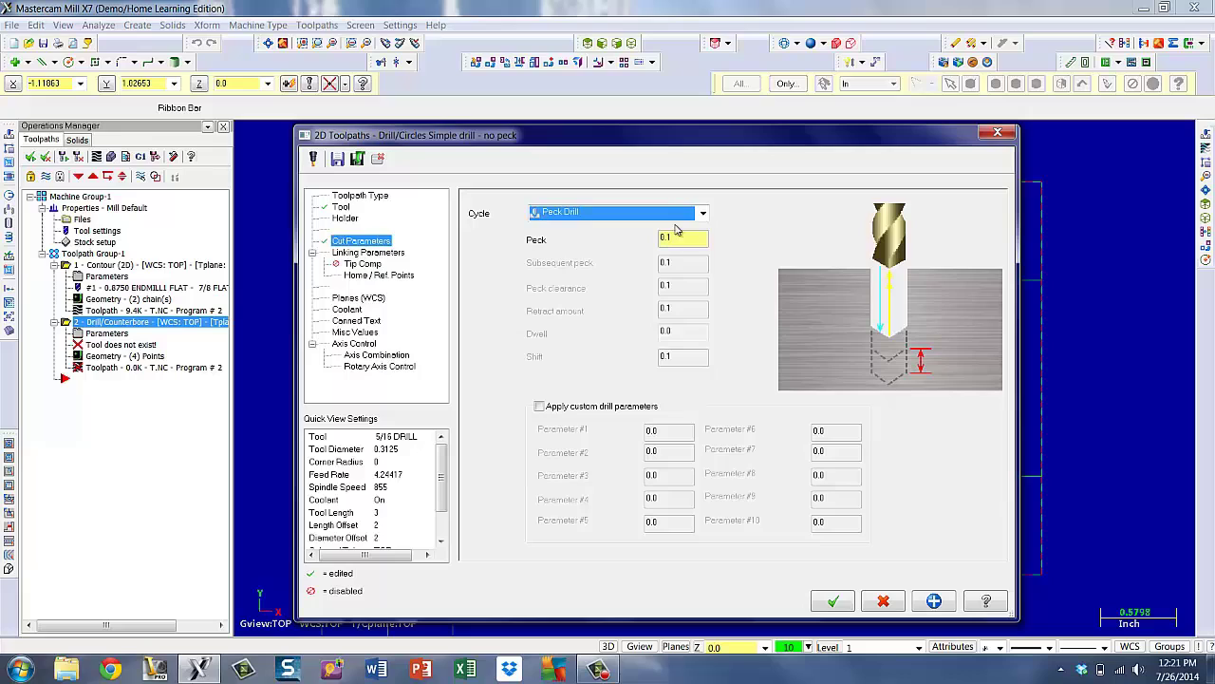
click(703, 213)
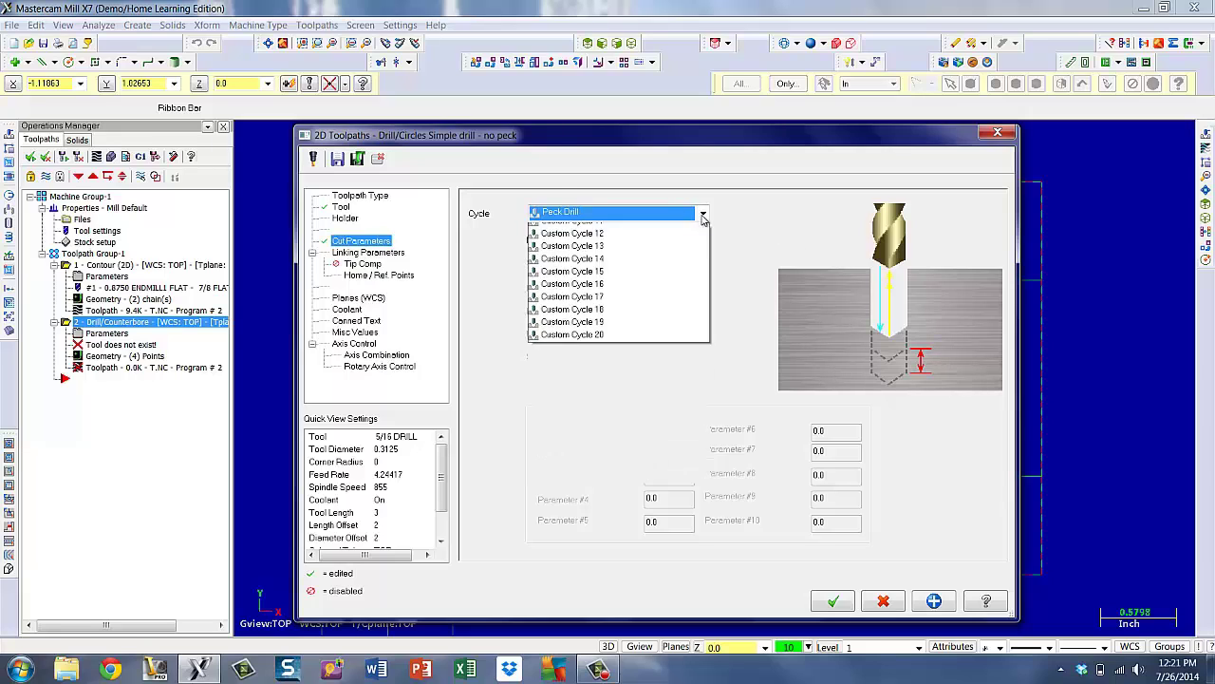
click(556, 251)
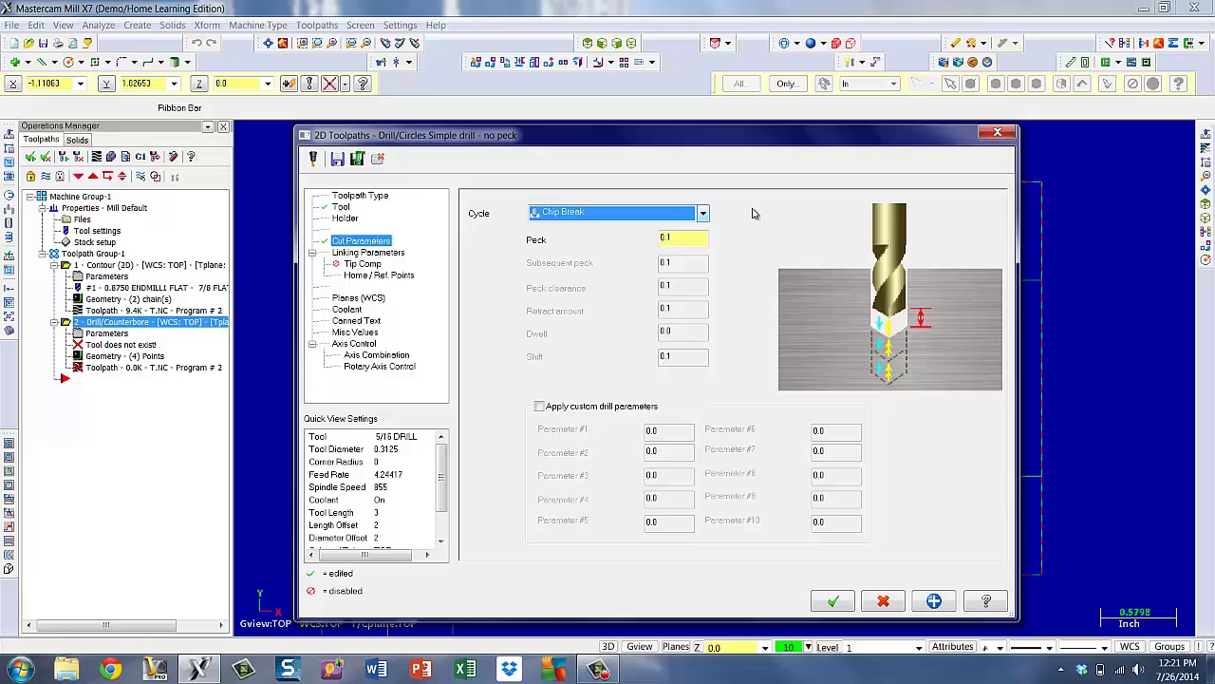
click(702, 214)
click(590, 232)
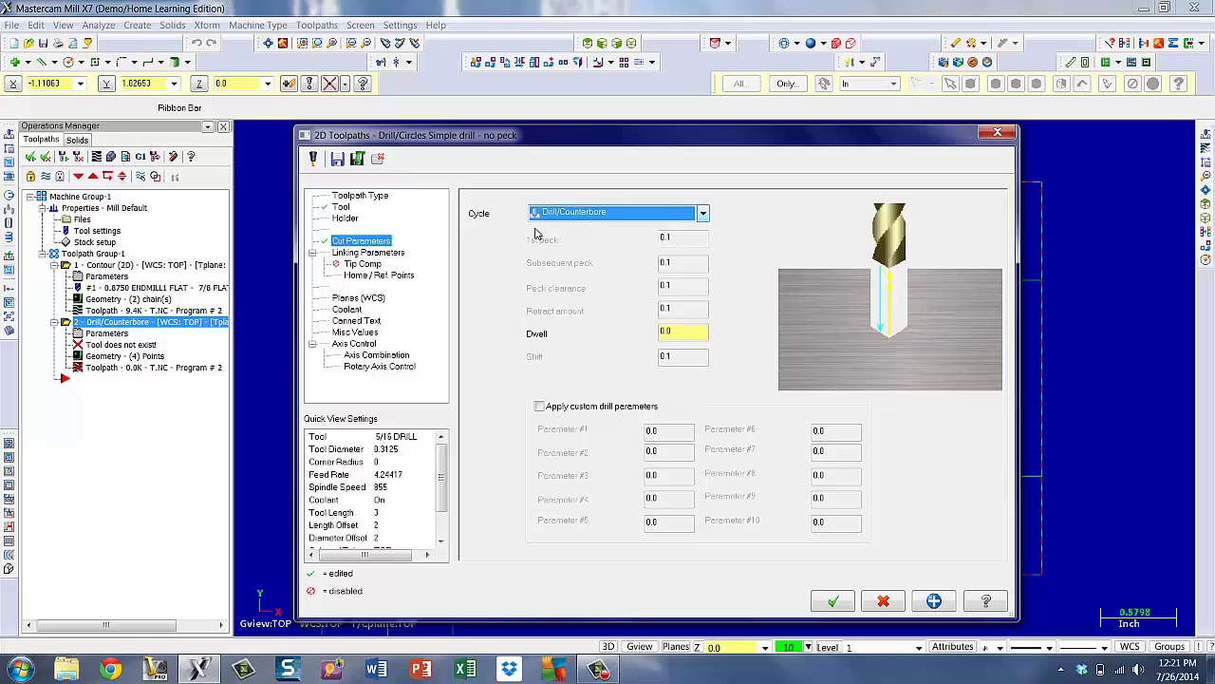
In the linking parameters, enable the 2.0 clearance plane, make retract and depth absolute and set the depth to -.75.
click(393, 253)
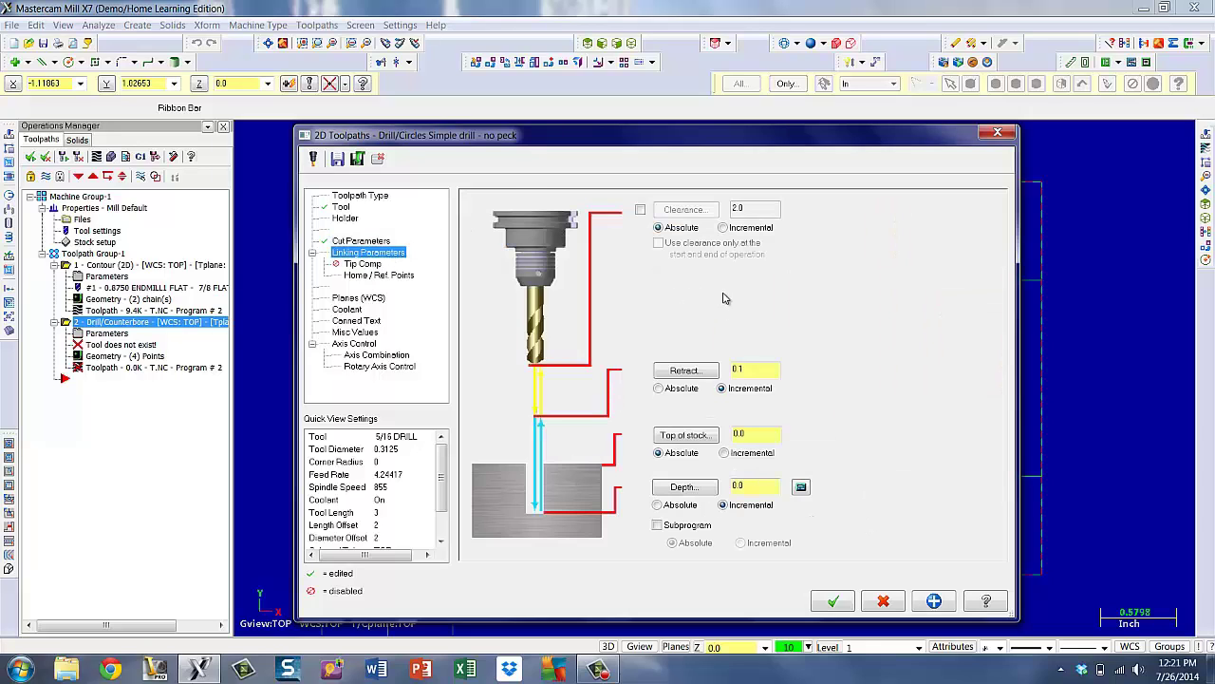
click(641, 210)
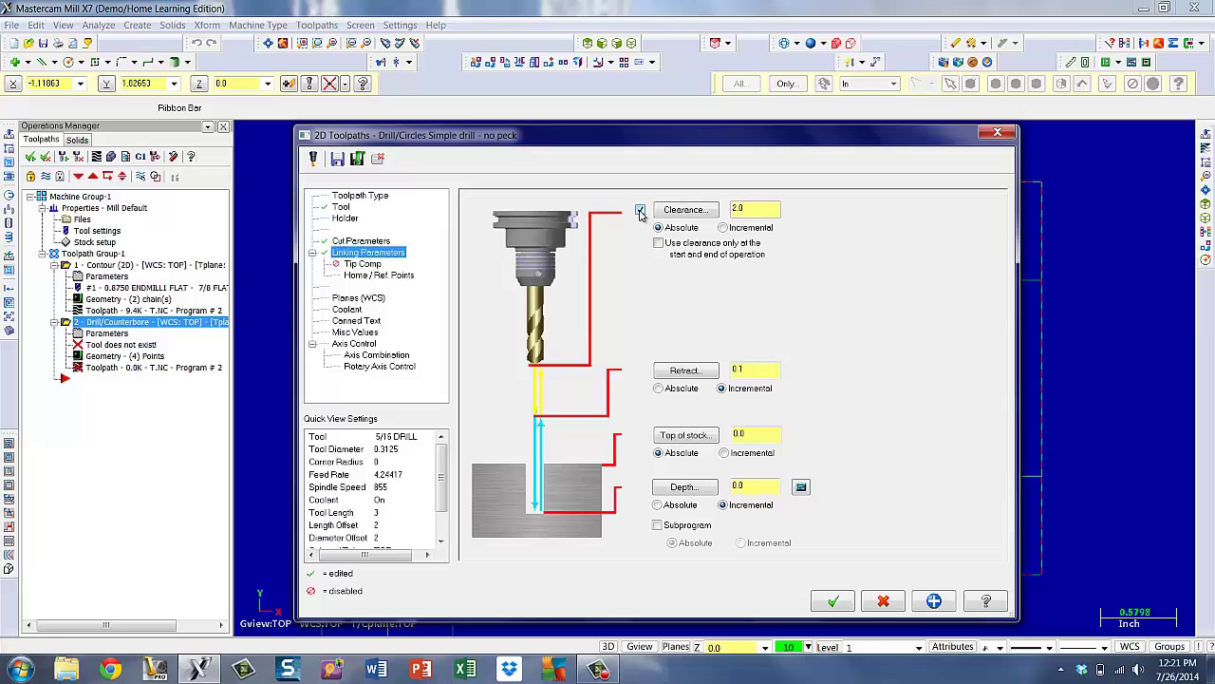
click(740, 211)
click(659, 389)
click(701, 506)
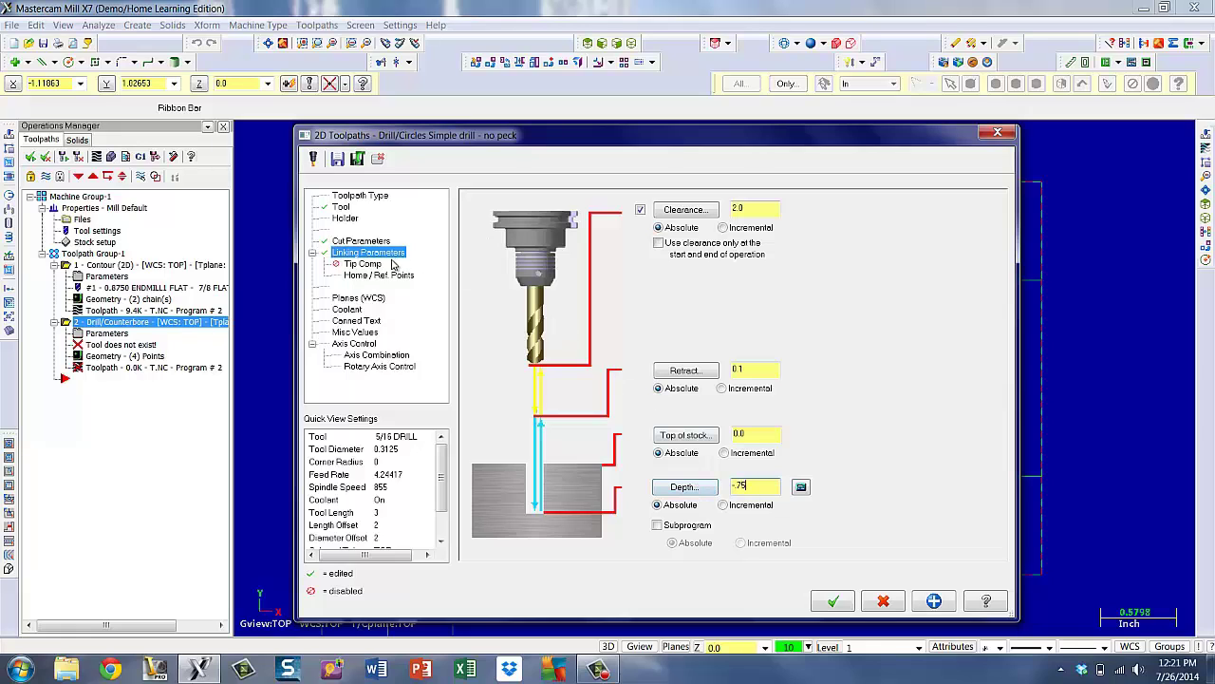
Enable drill tip compensation, change its breakthrough amount and accept the drill toolpath.
click(362, 265)
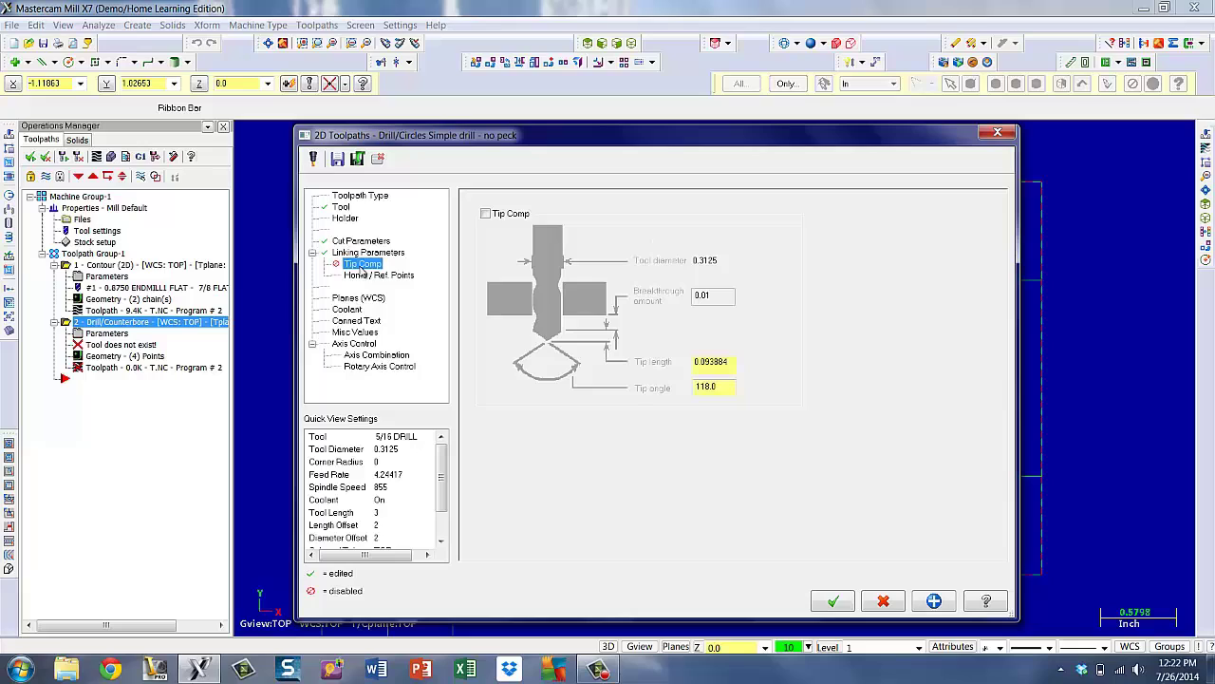
click(485, 214)
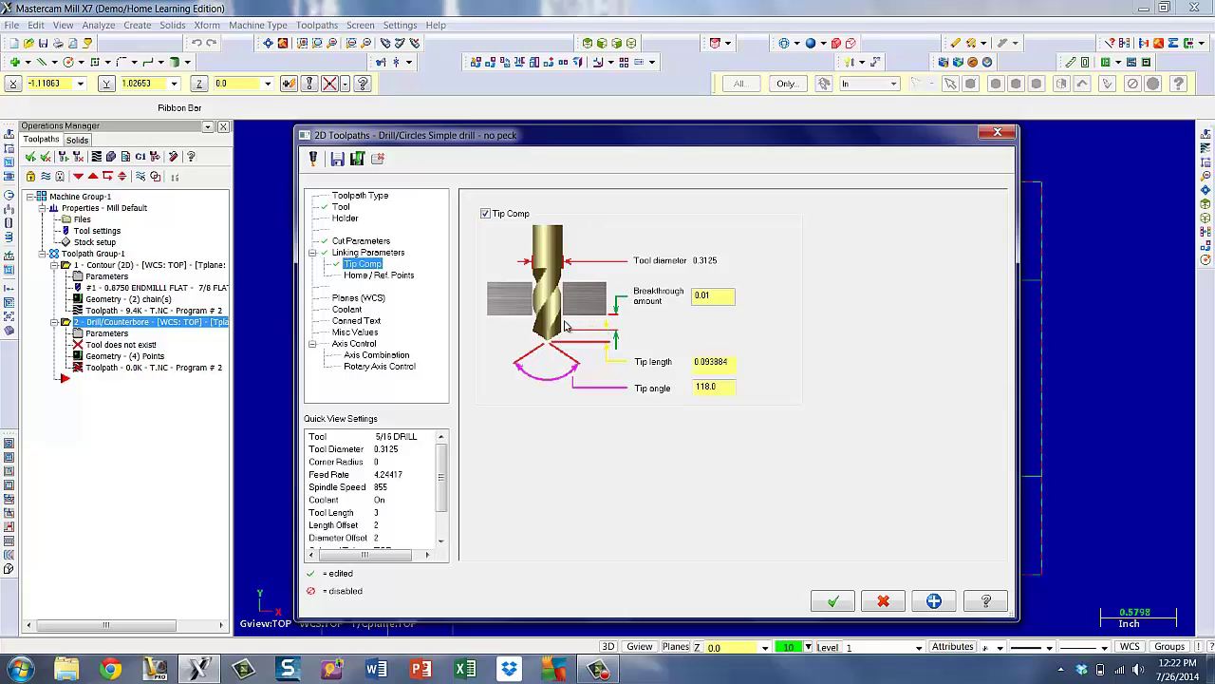
drag(717, 296, 690, 298)
key(BackSpace)
click(832, 600)
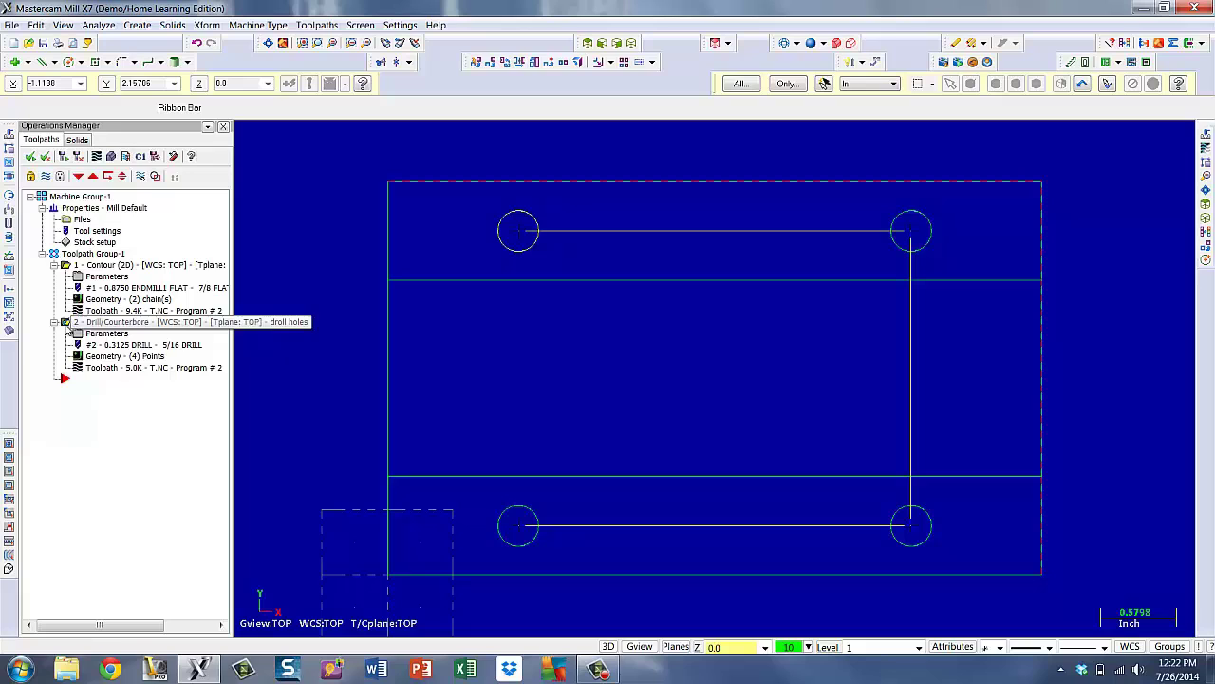
Backplot the drill operation in an isometric view and examine the drill moves through the four holes from a rotated view.
click(104, 322)
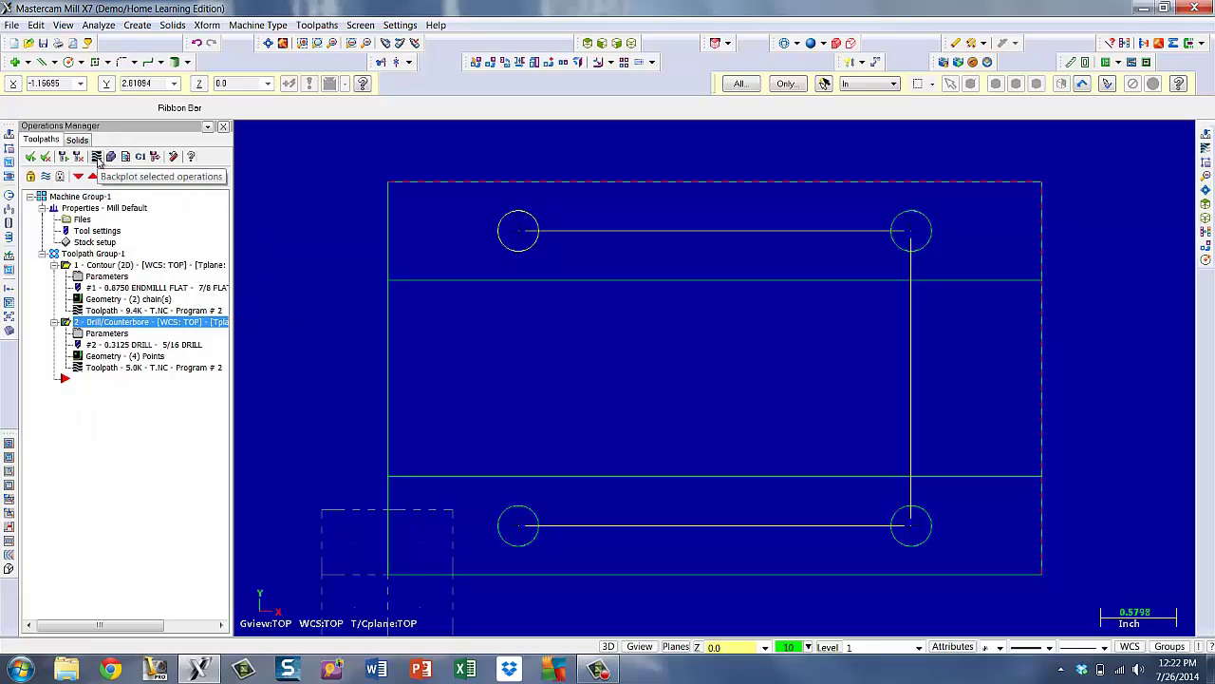
click(97, 158)
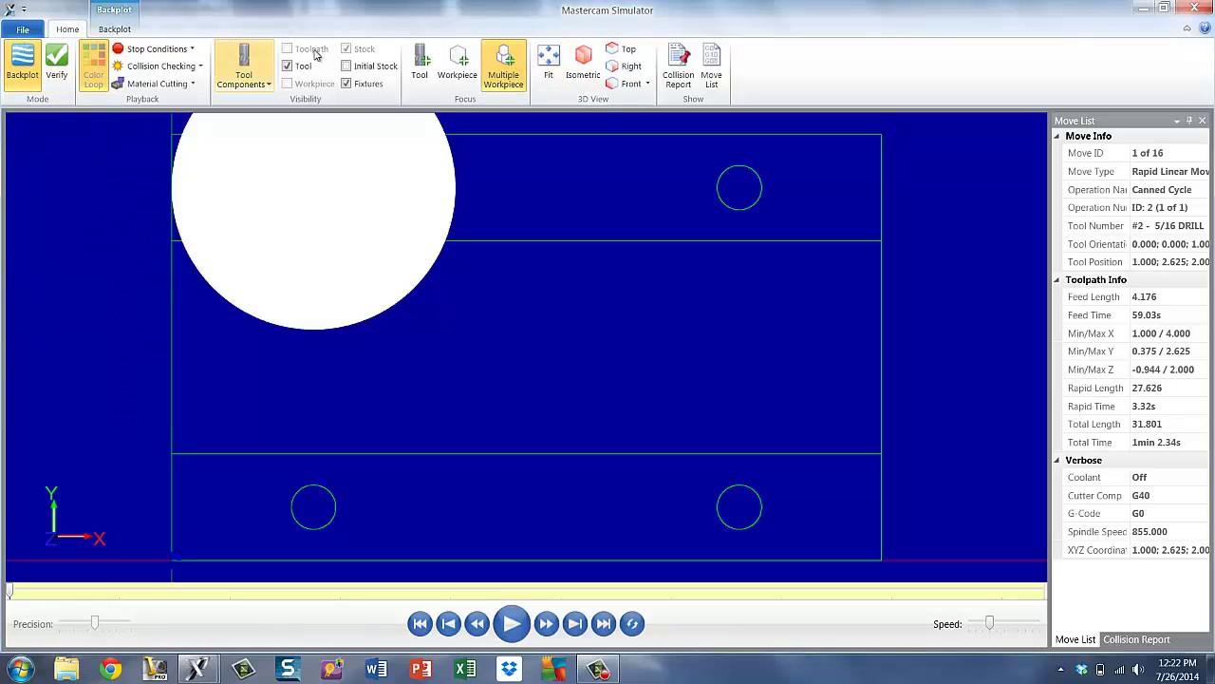
click(584, 65)
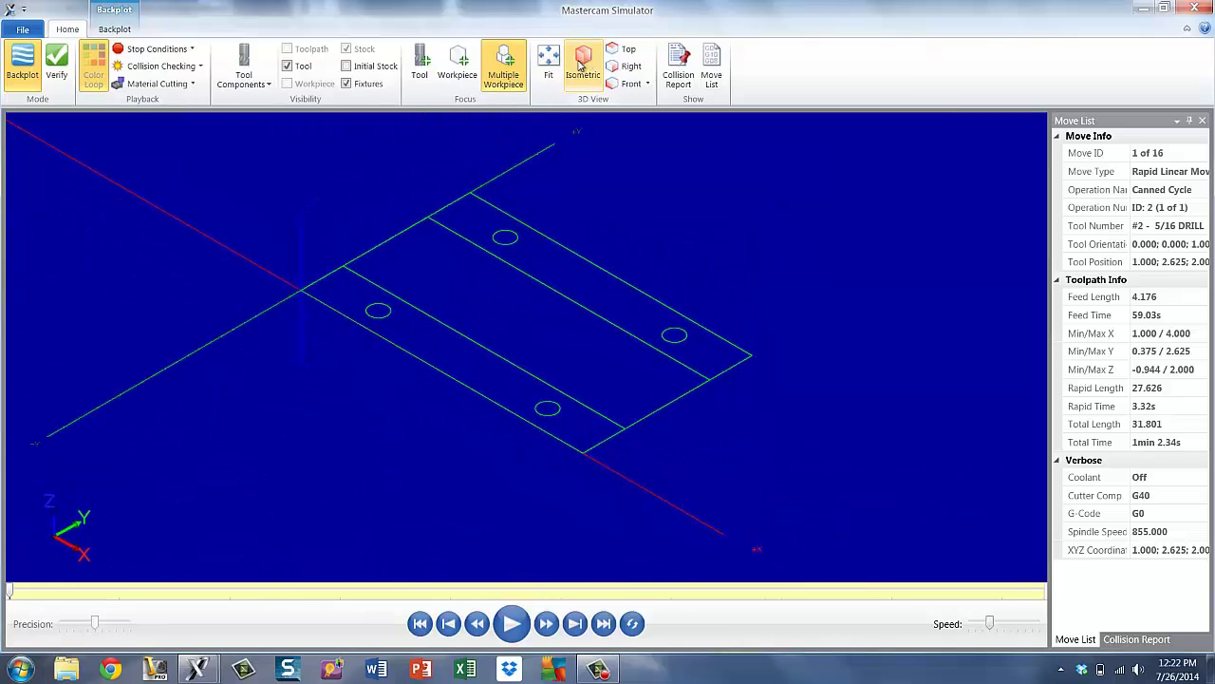
click(513, 623)
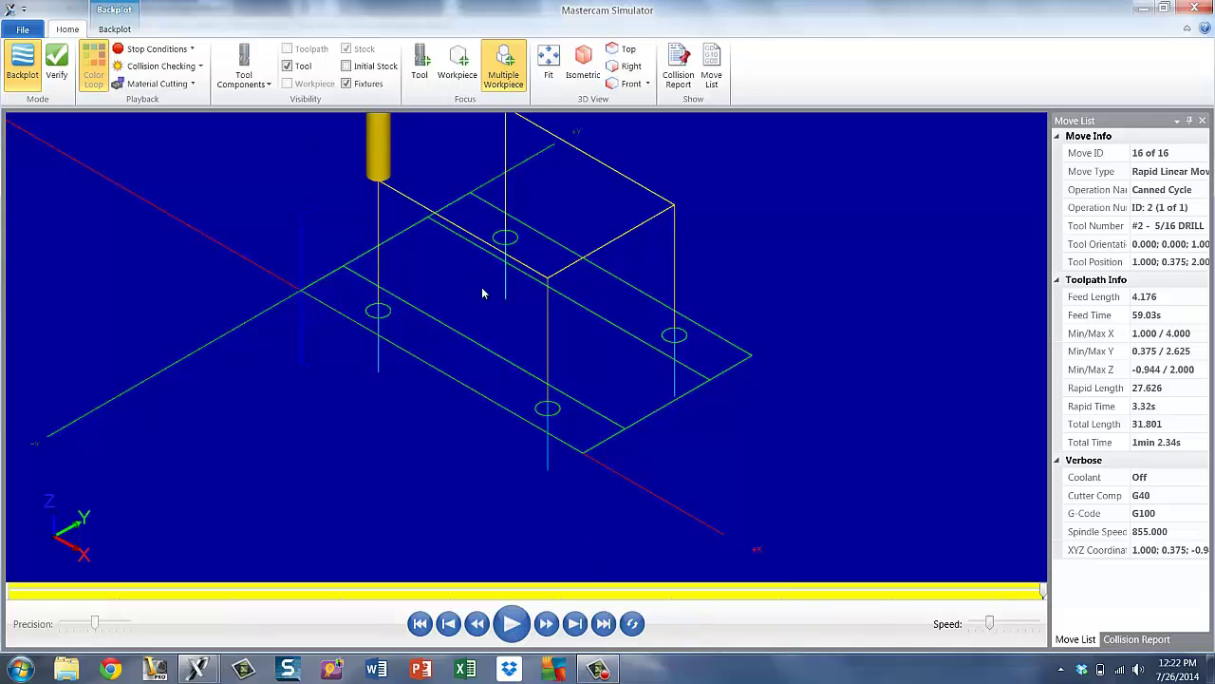
middle_drag(491, 306, 494, 349)
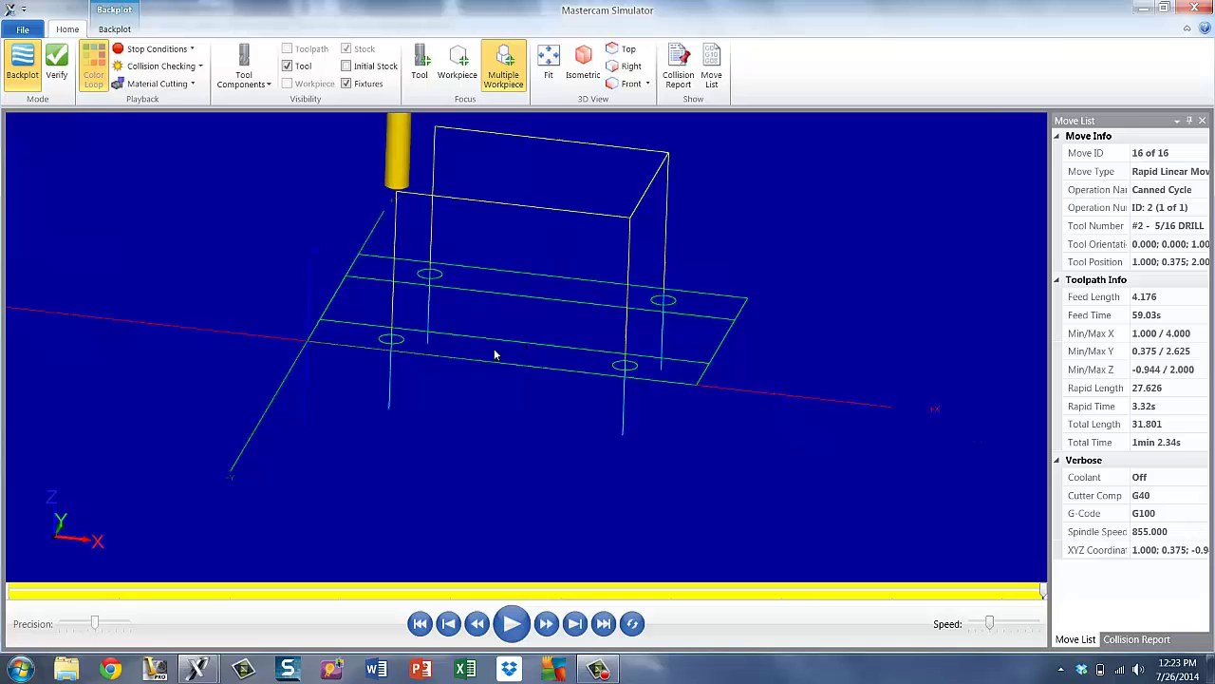
click(1196, 10)
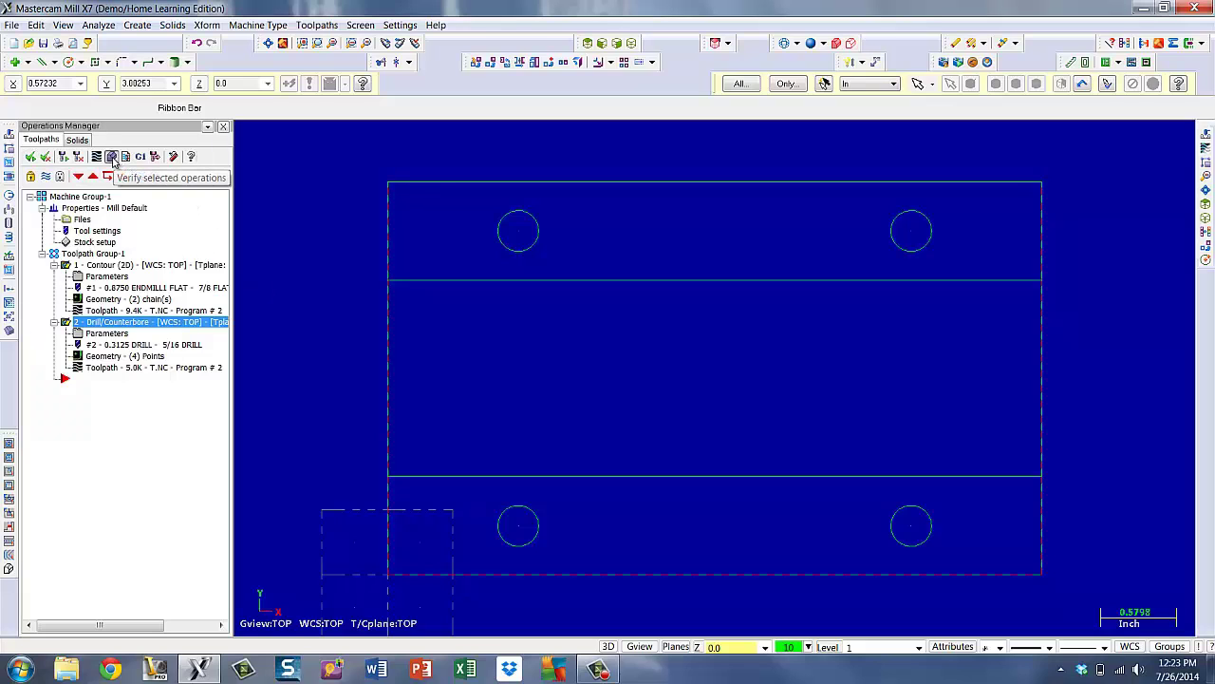
Verify the contour and drill operations on the stock in an isometric view at reduced speed, and examine the machined part.
click(112, 157)
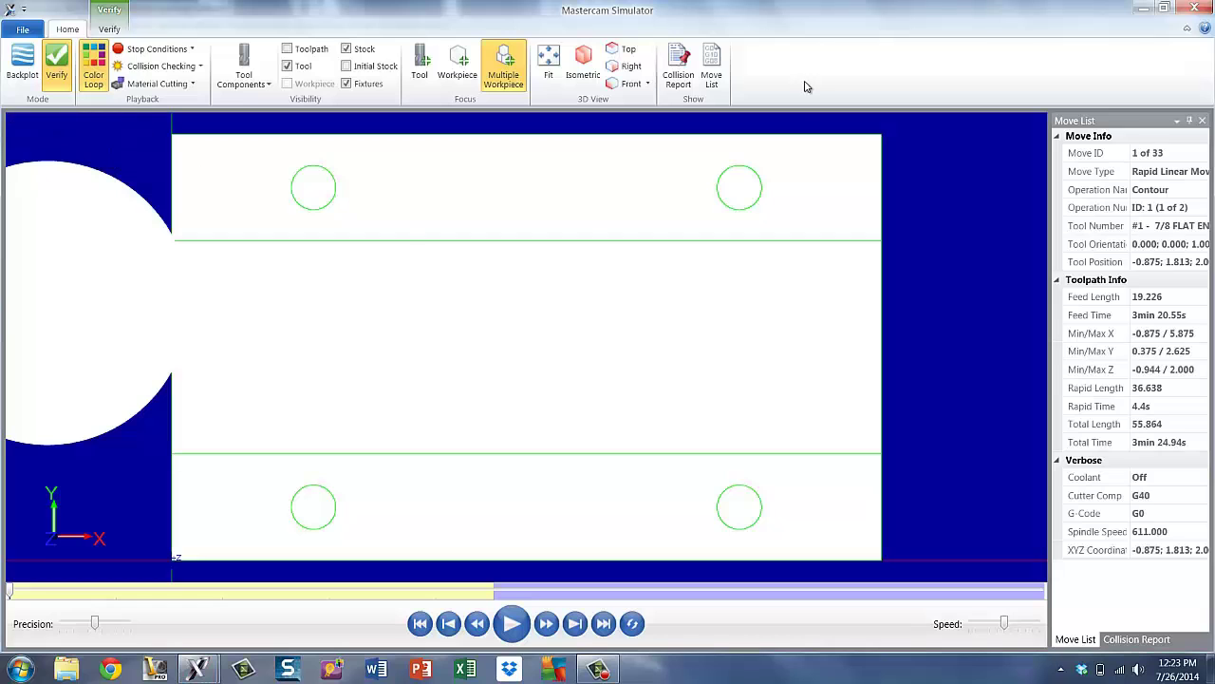
click(548, 65)
click(583, 73)
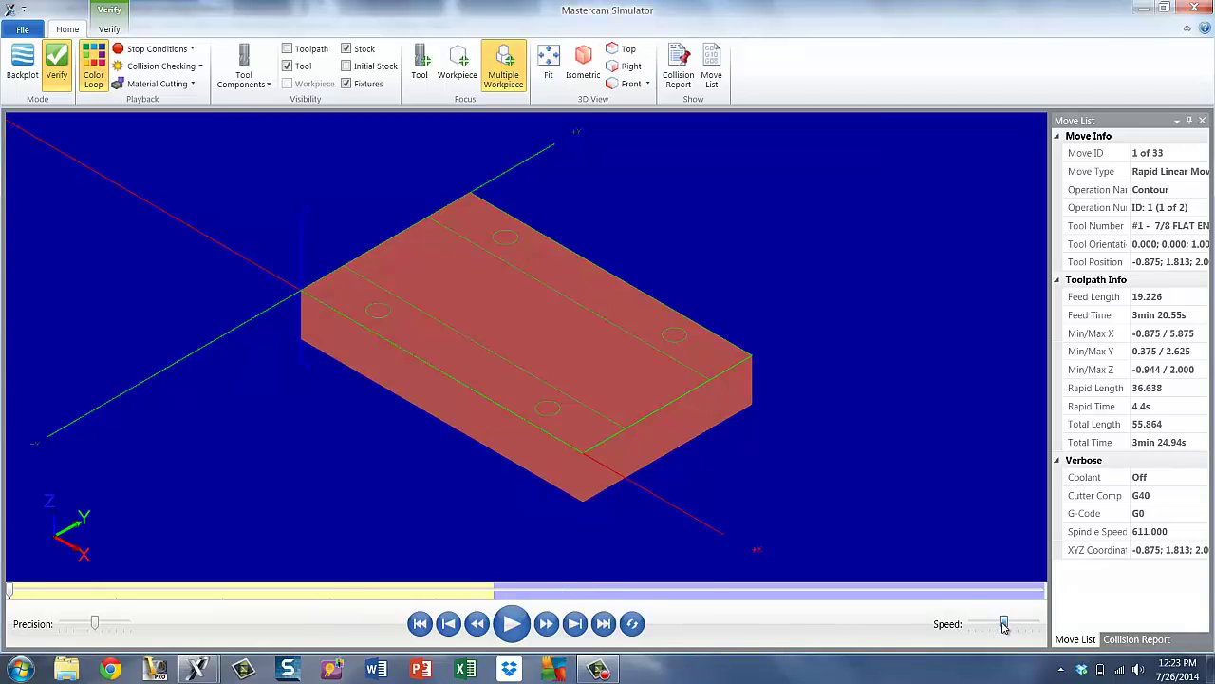
drag(1004, 623, 989, 623)
click(512, 622)
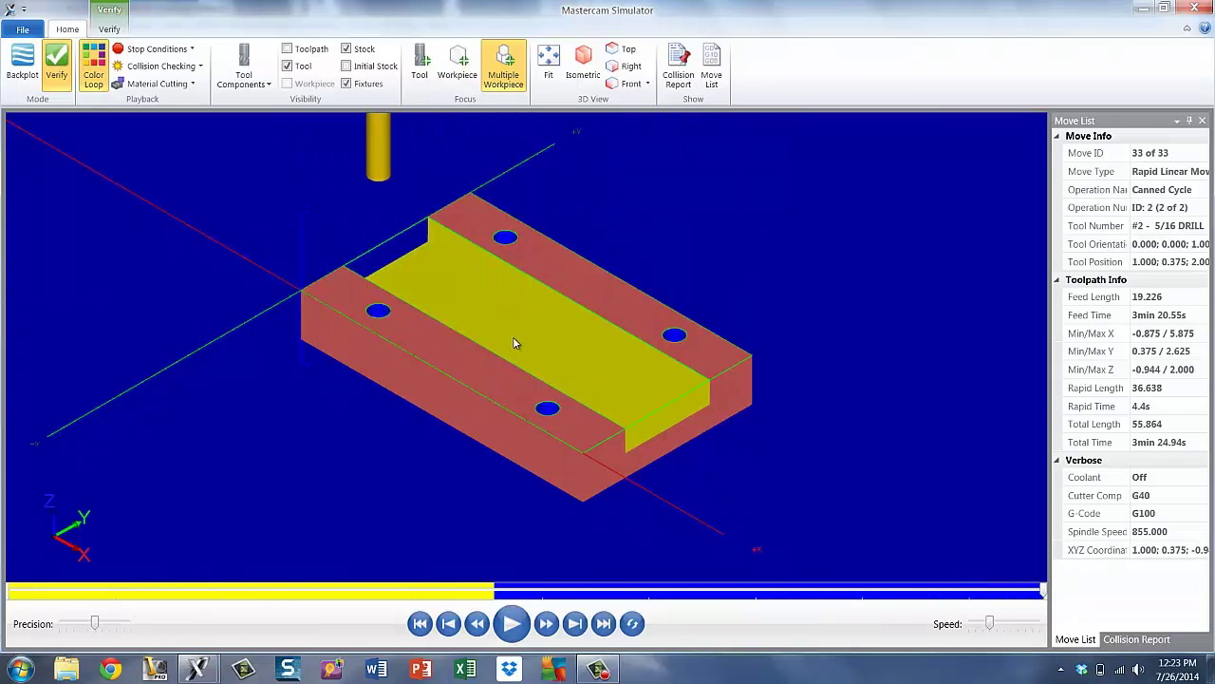
mouse_move(565, 353)
middle_down()
mouse_move(538, 313)
mouse_move(537, 268)
mouse_move(541, 317)
mouse_move(520, 334)
mouse_move(572, 349)
middle_up()
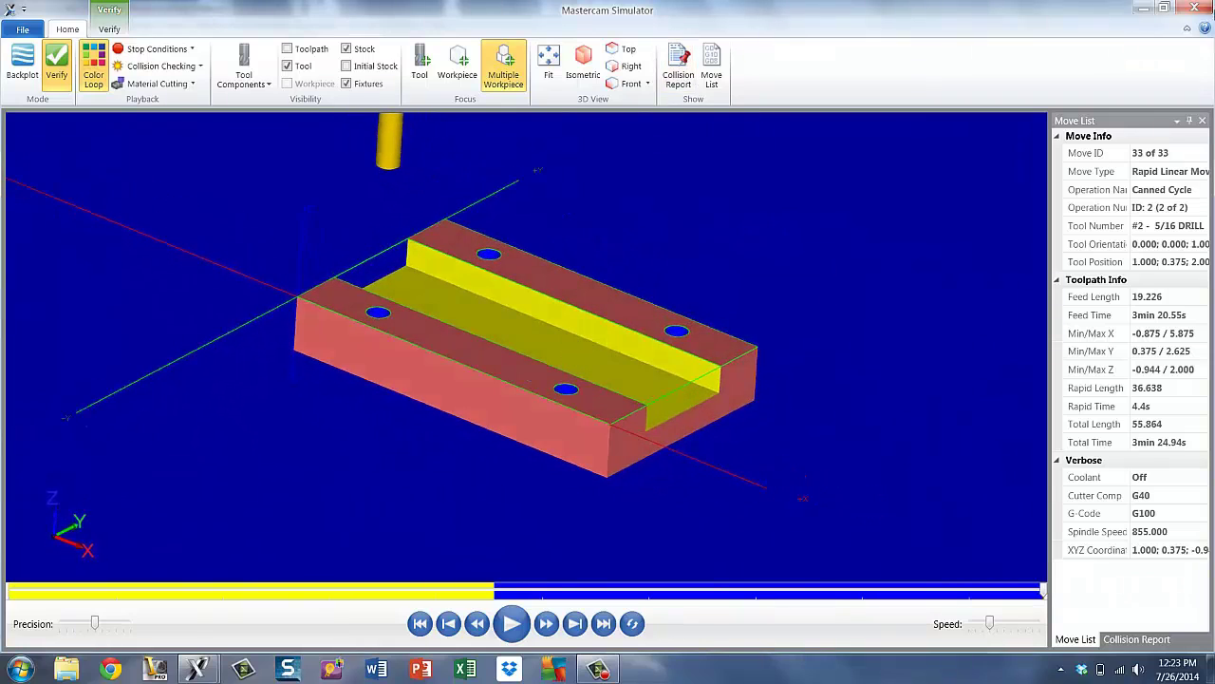
click(1194, 7)
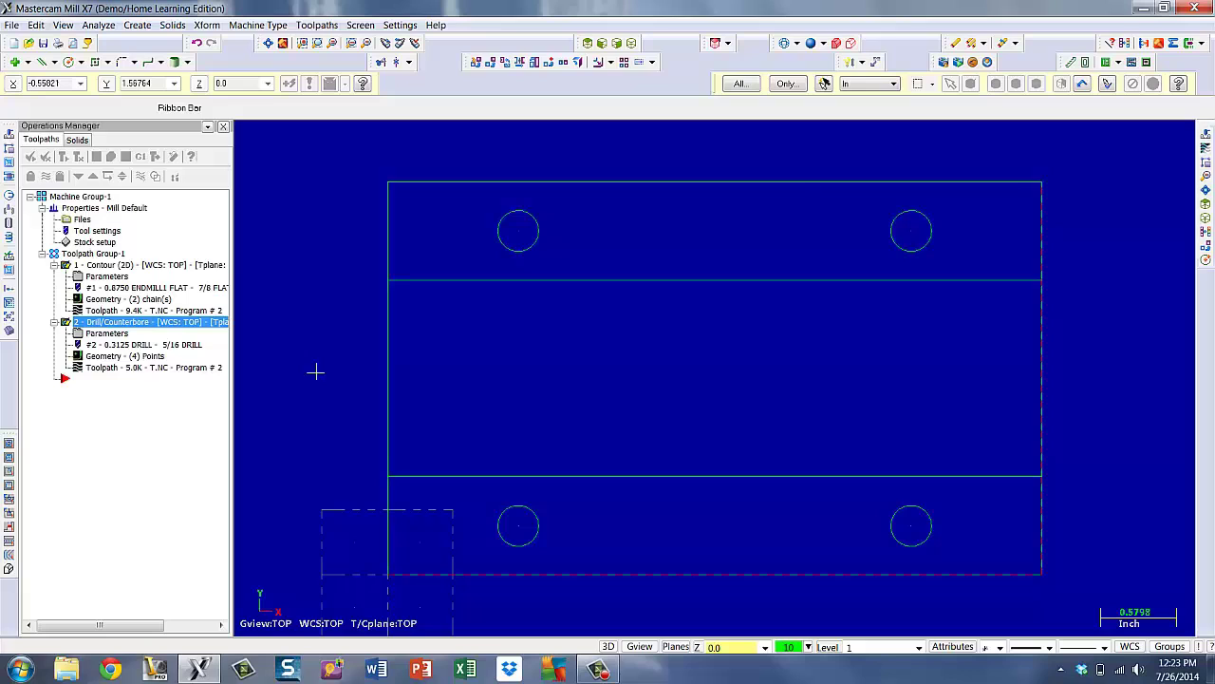
Select the contour operation and show the part geometry in an isometric view.
click(90, 266)
key(alt+7)
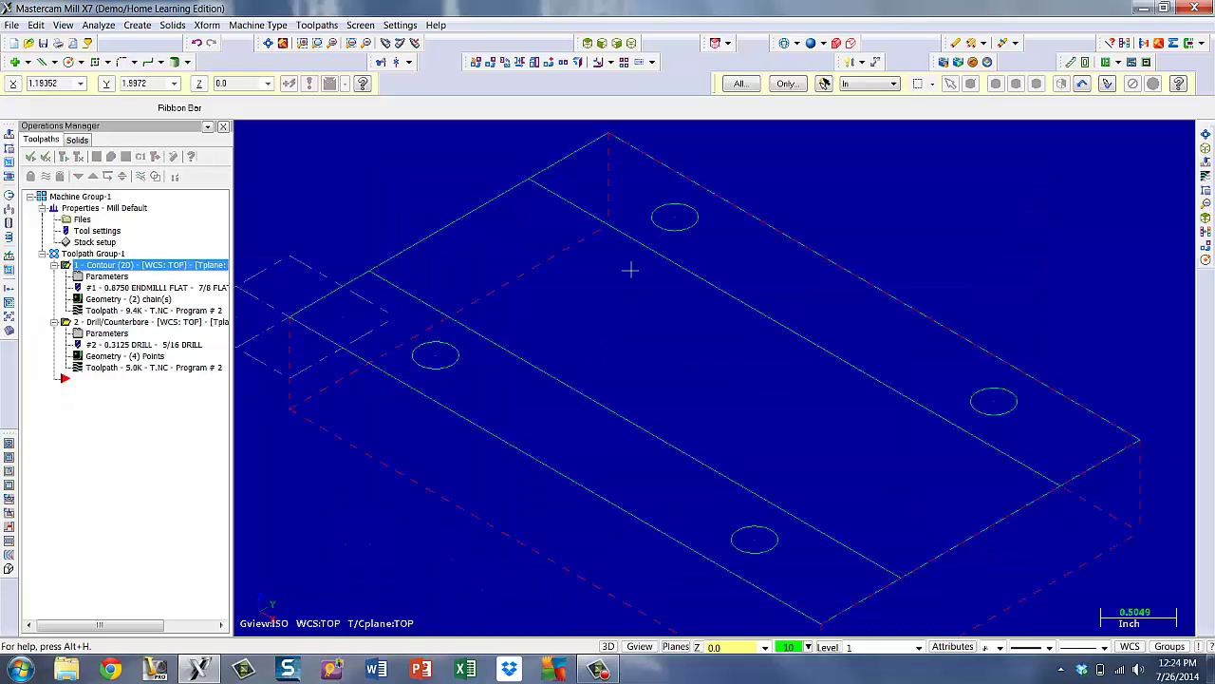